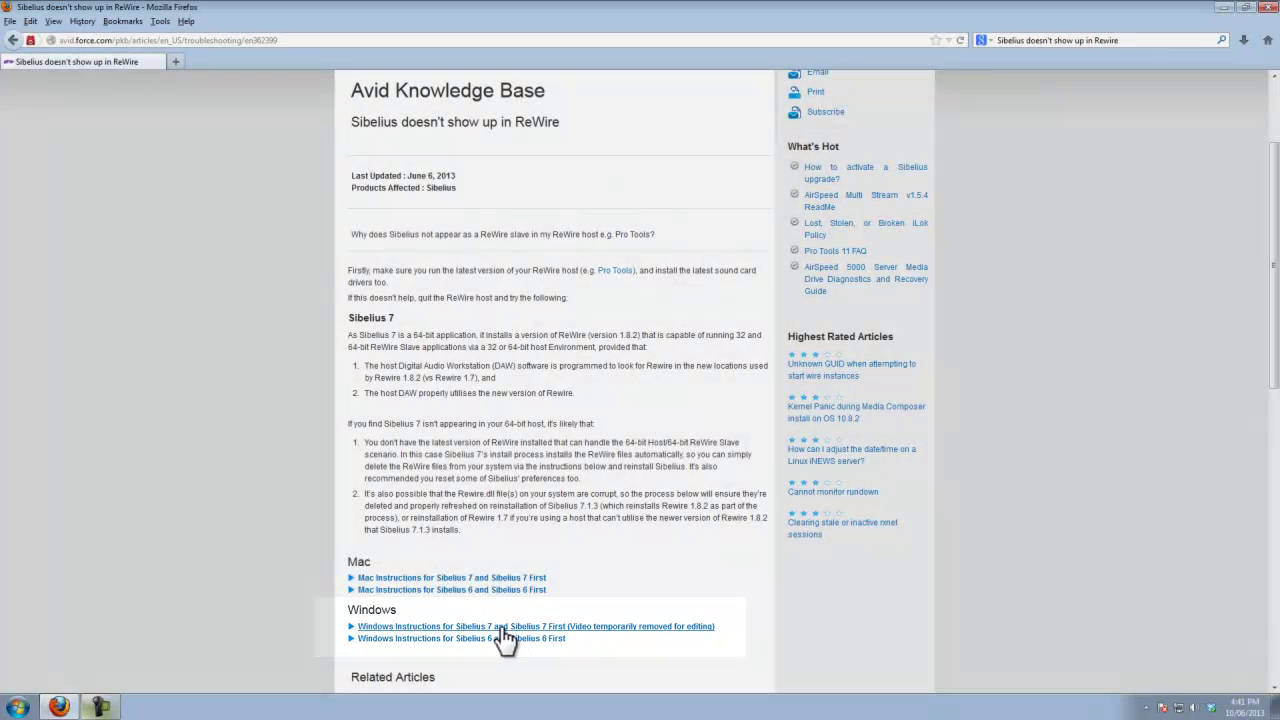
# Expand 'Windows Instructions for Sibelius 7 and Sibelius 7 First' and scroll to the uninstall steps.
pyautogui.click(511, 628)
pyautogui.scroll(-2, 505, 640)
pyautogui.scroll(-12, 505, 640)
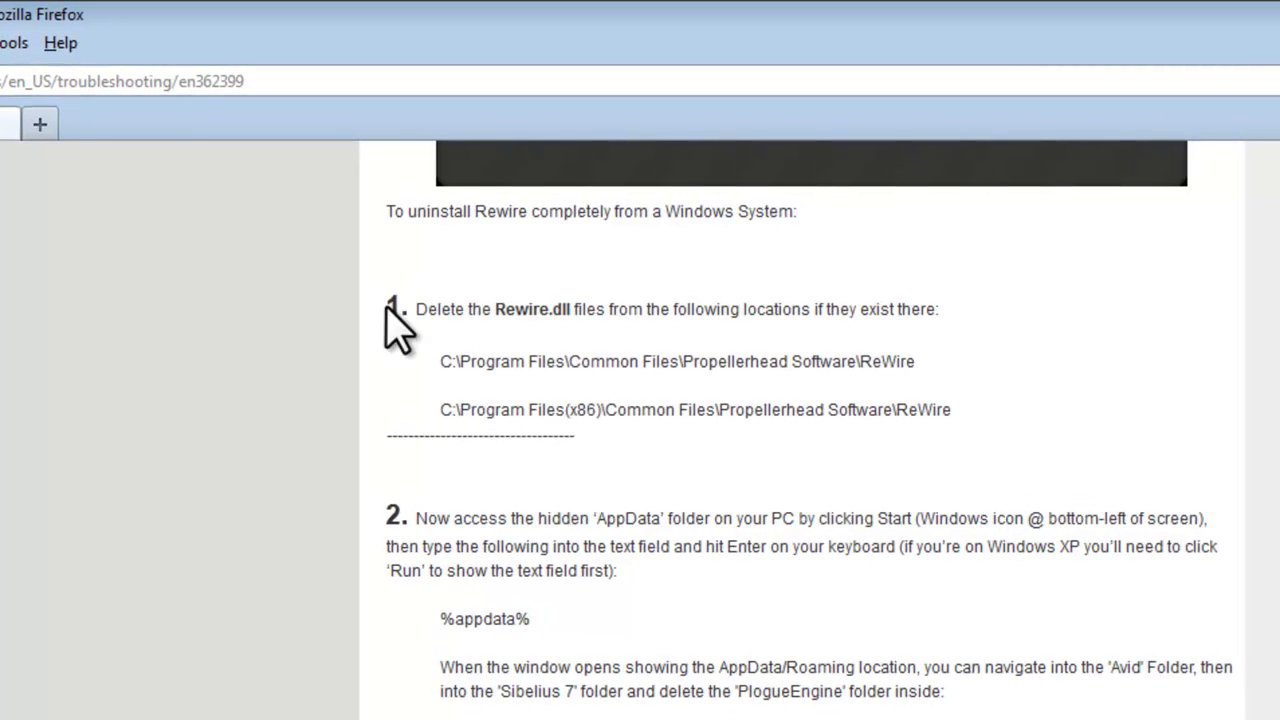
pyautogui.moveTo(416, 310); pyautogui.dragTo(581, 309)
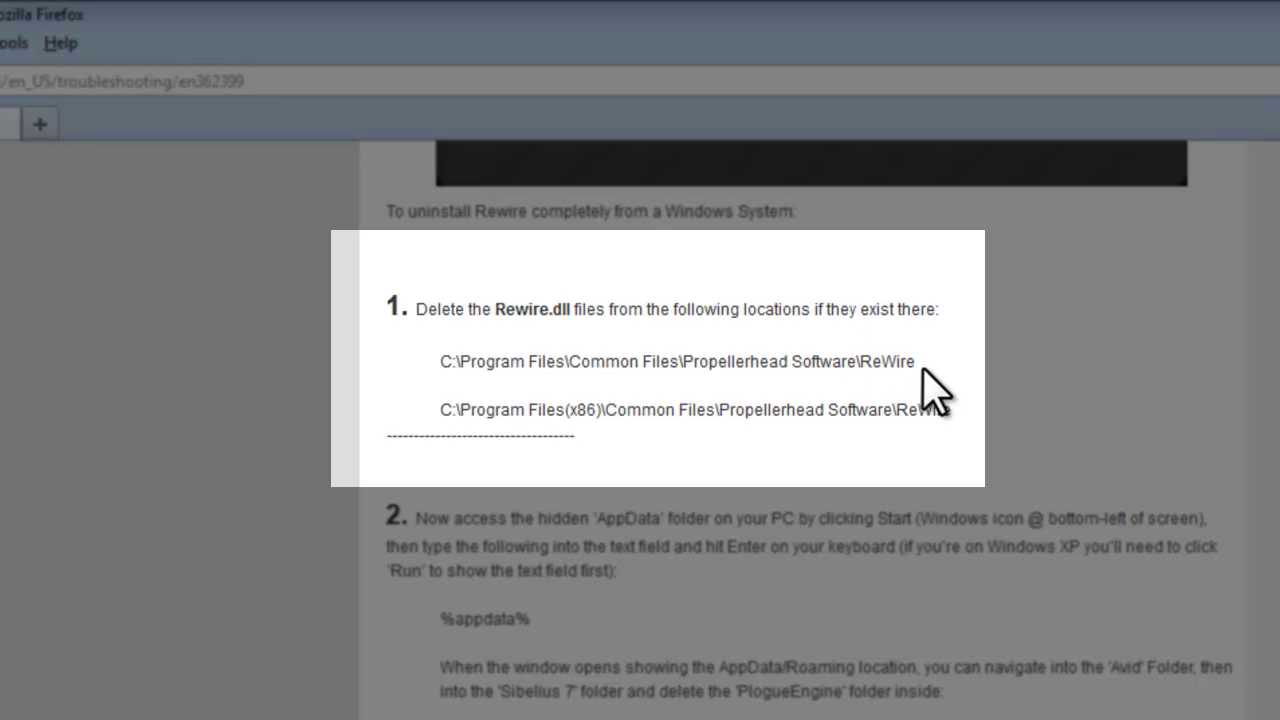
pyautogui.moveTo(497, 309); pyautogui.dragTo(572, 309)
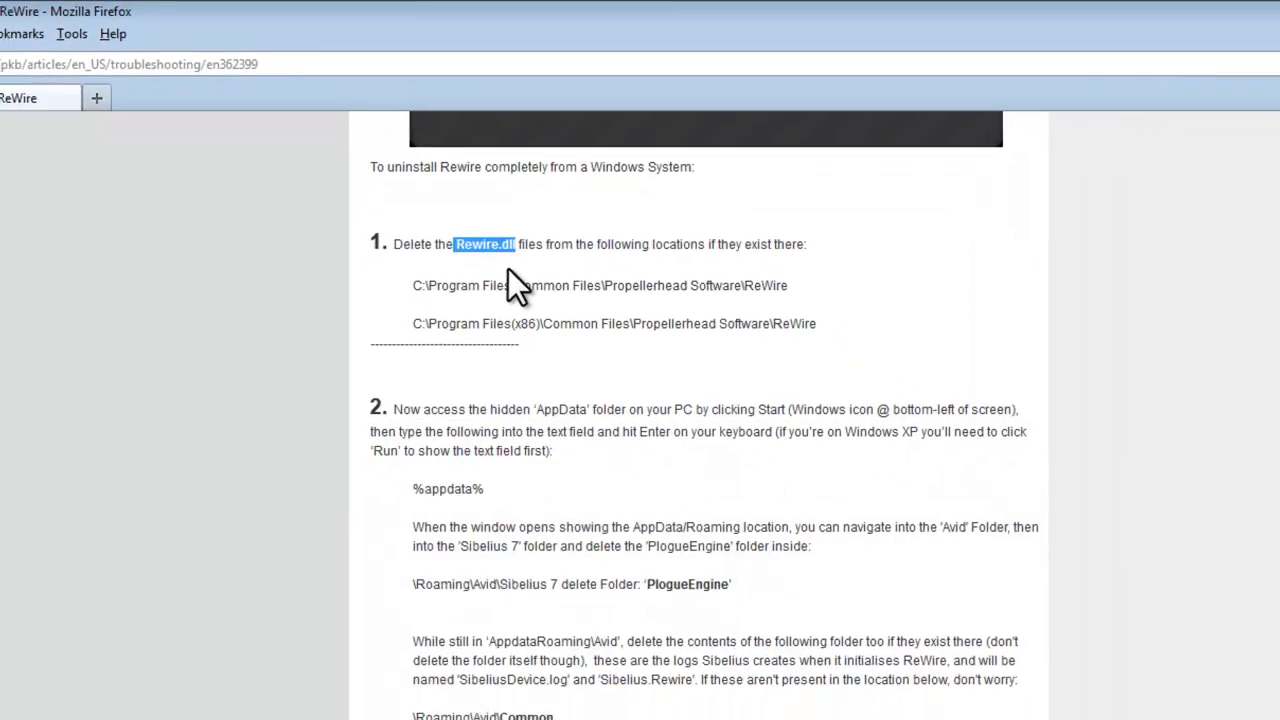
pyautogui.click(500, 246)
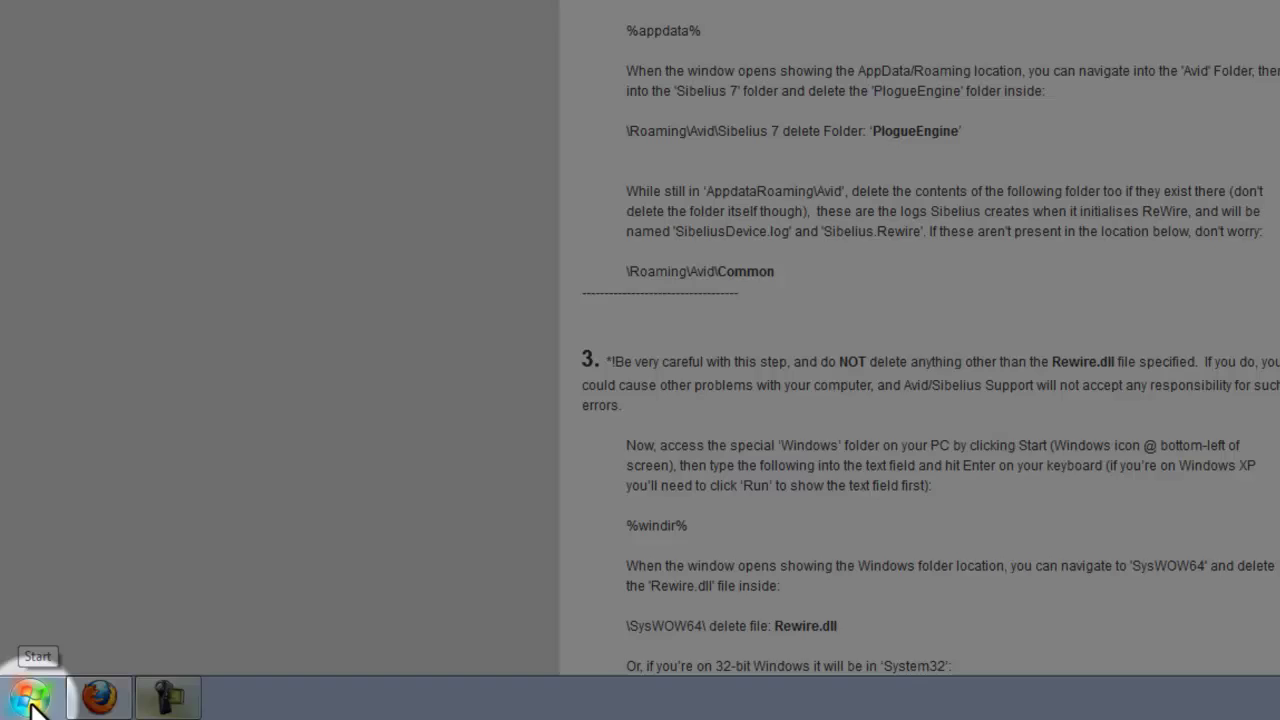
# Open C:\Program Files\Common Files\Propellerhead Software\ReWire in Explorer via Start > Computer.
pyautogui.click(30, 700)
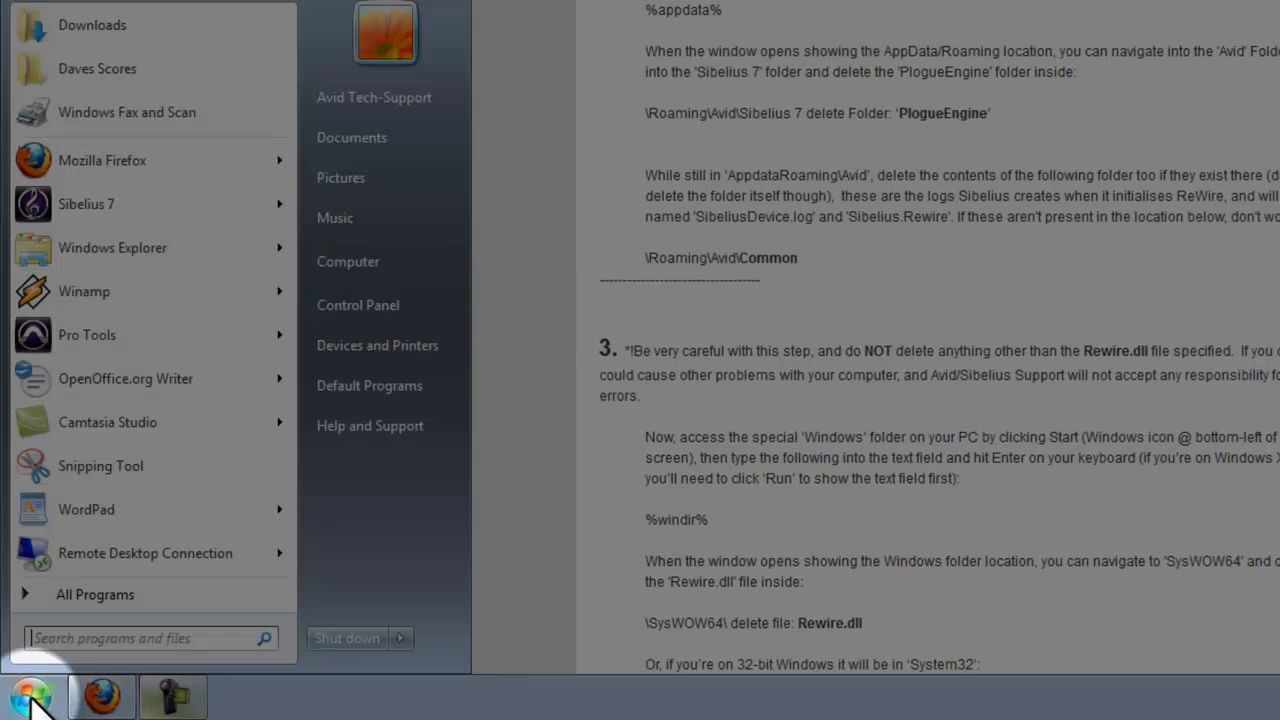
pyautogui.click(358, 265)
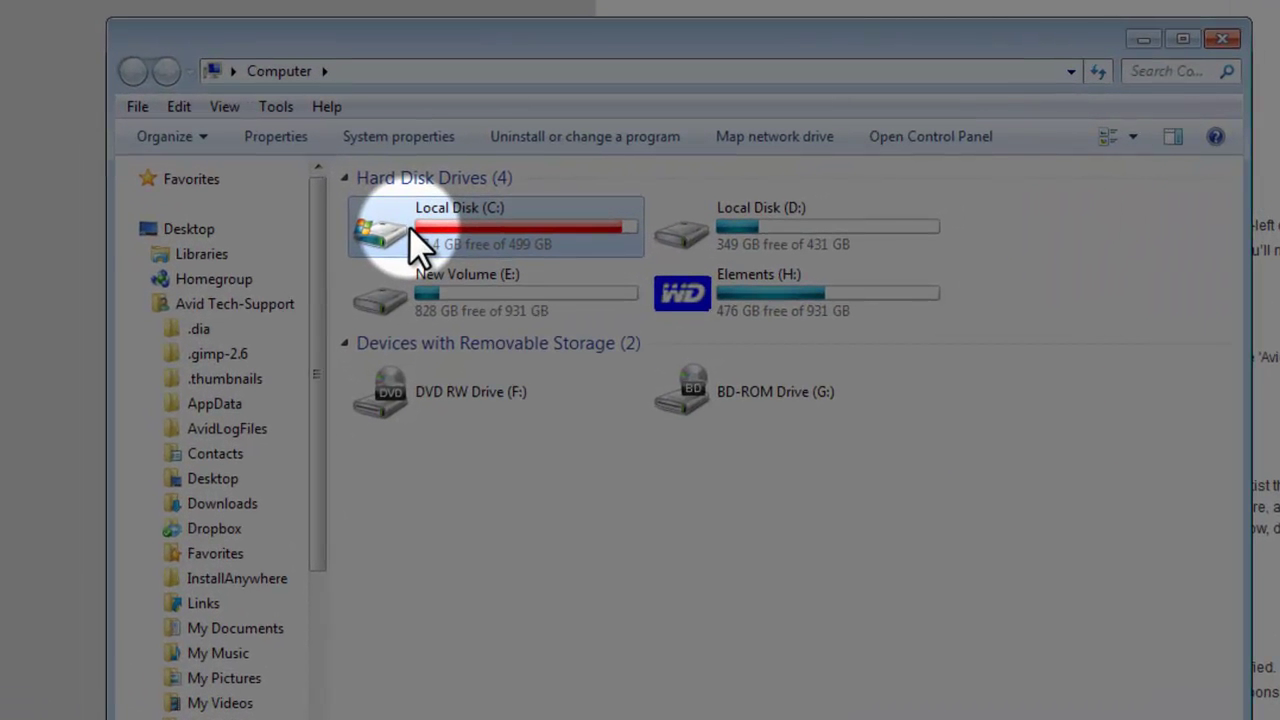
pyautogui.doubleClick(409, 226)
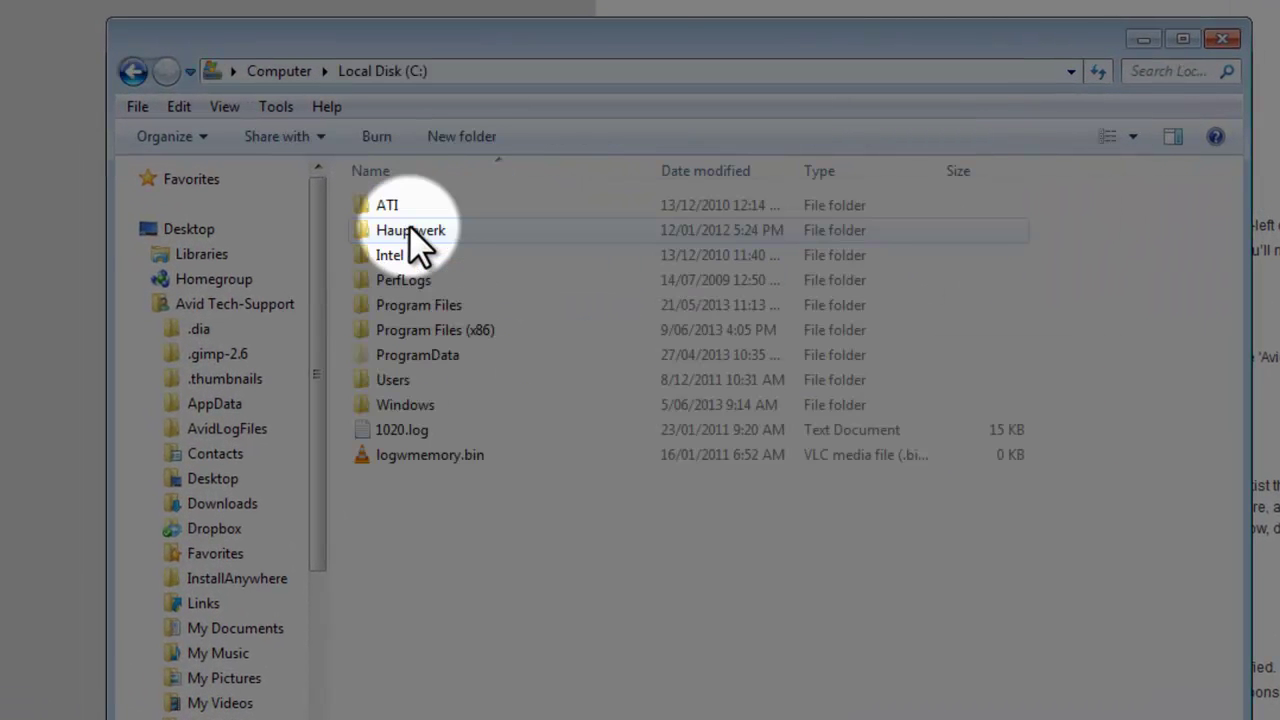
pyautogui.doubleClick(405, 303)
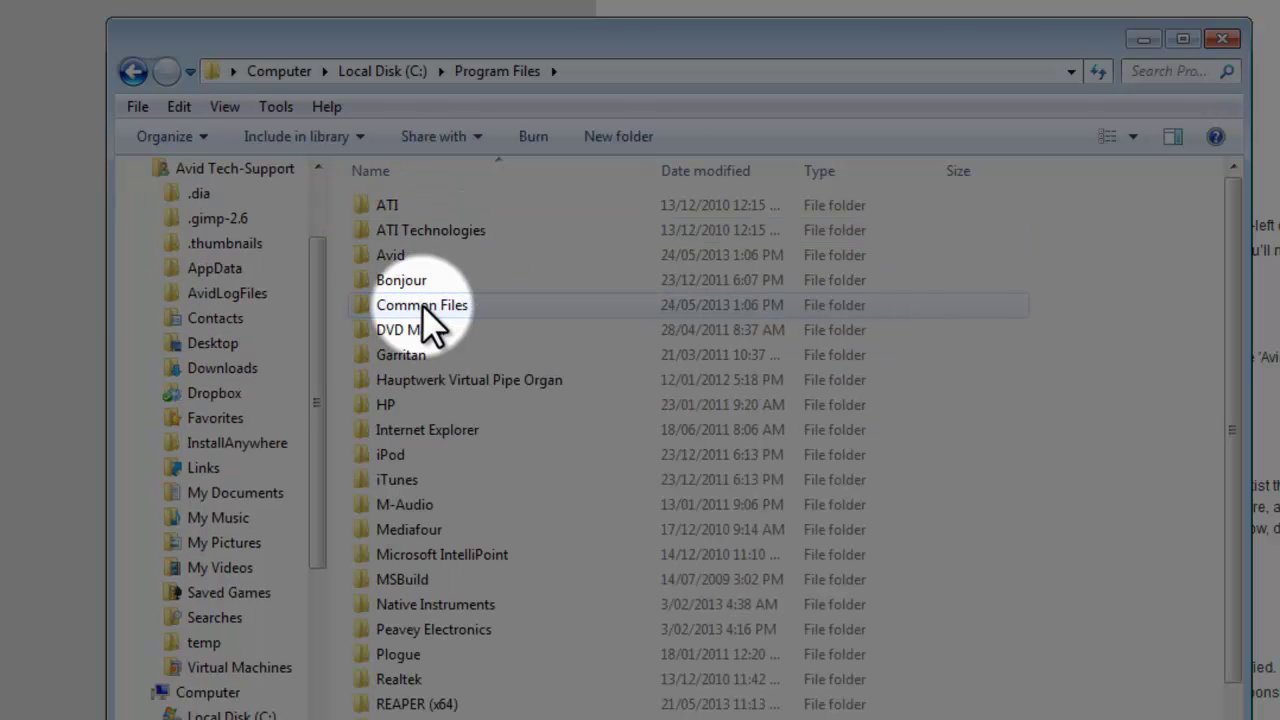
pyautogui.click(380, 307)
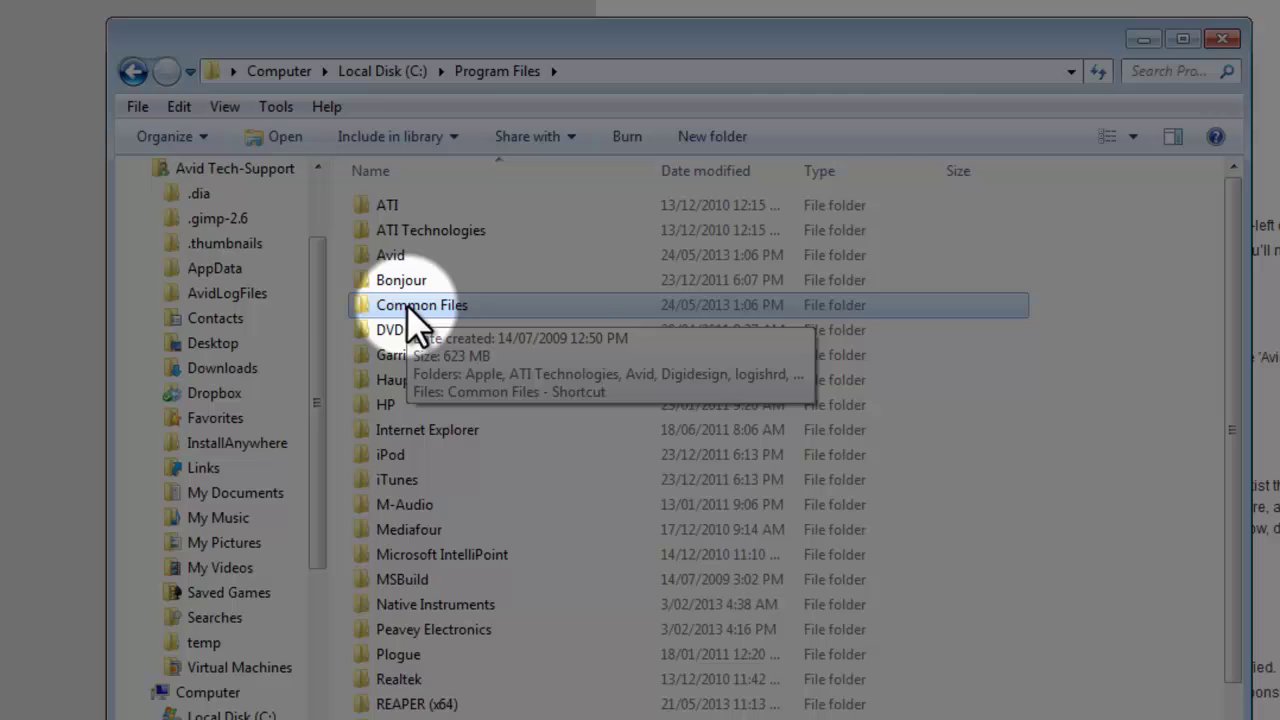
pyautogui.doubleClick(407, 305)
pyautogui.click(433, 410)
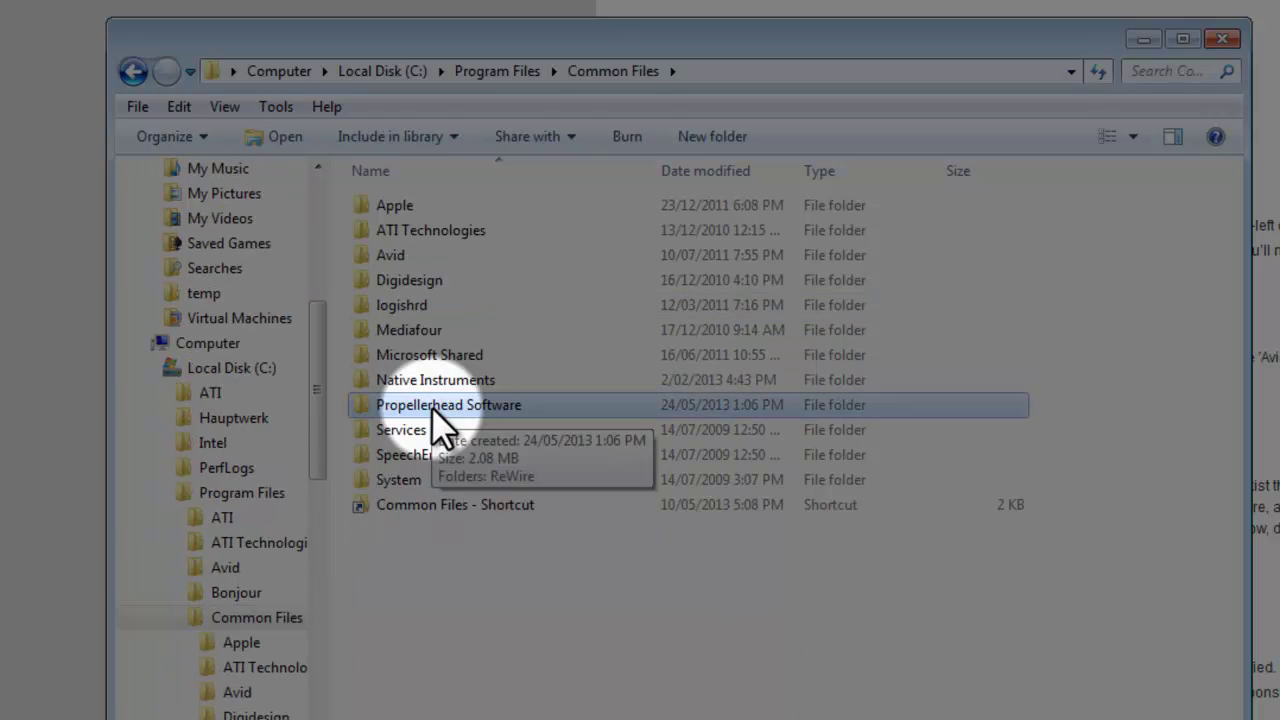
pyautogui.doubleClick(433, 410)
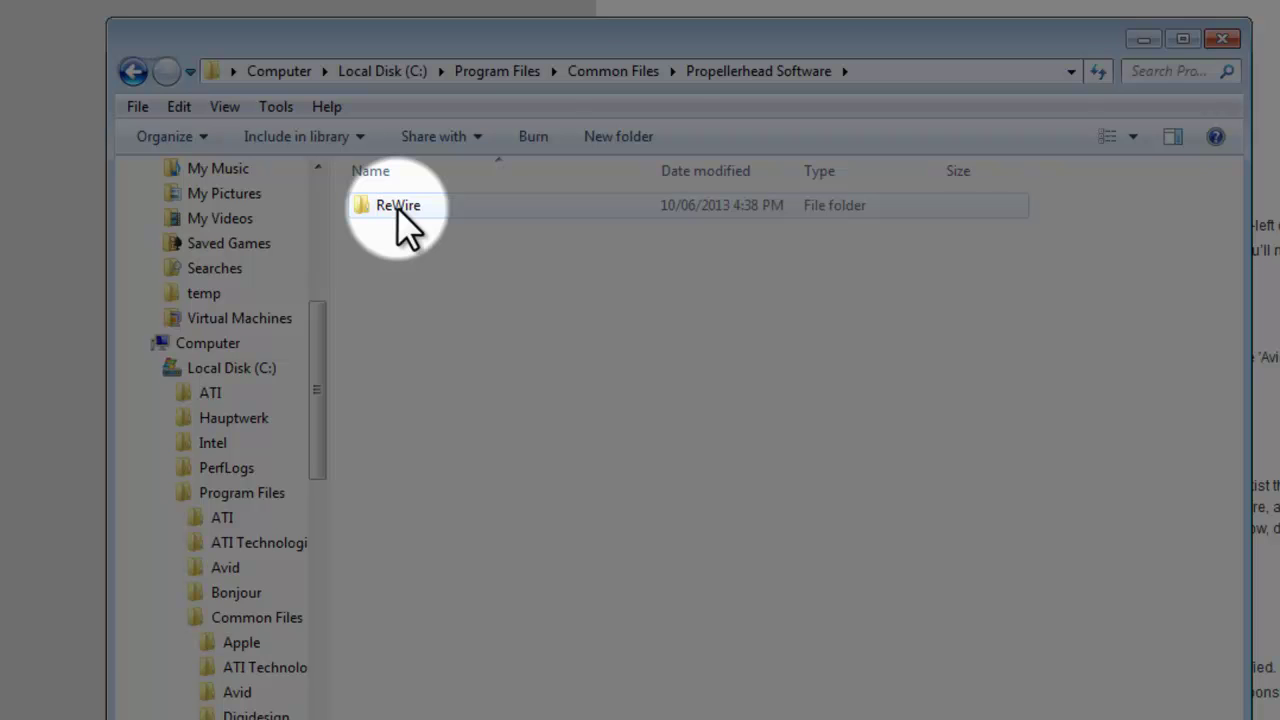
pyautogui.doubleClick(397, 207)
# Delete ReWire.dll from that ReWire folder and confirm the deletion.
pyautogui.moveTo(719, 42); pyautogui.dragTo(697, 122)
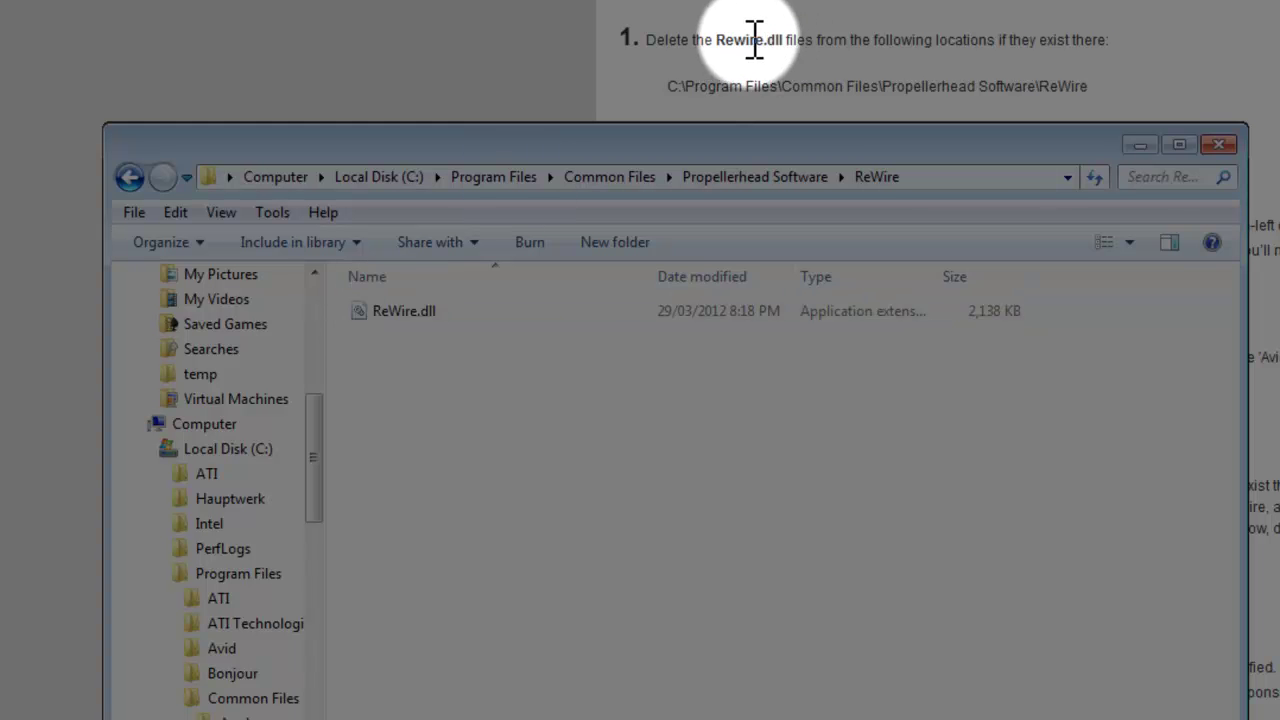
pyautogui.rightClick(401, 313)
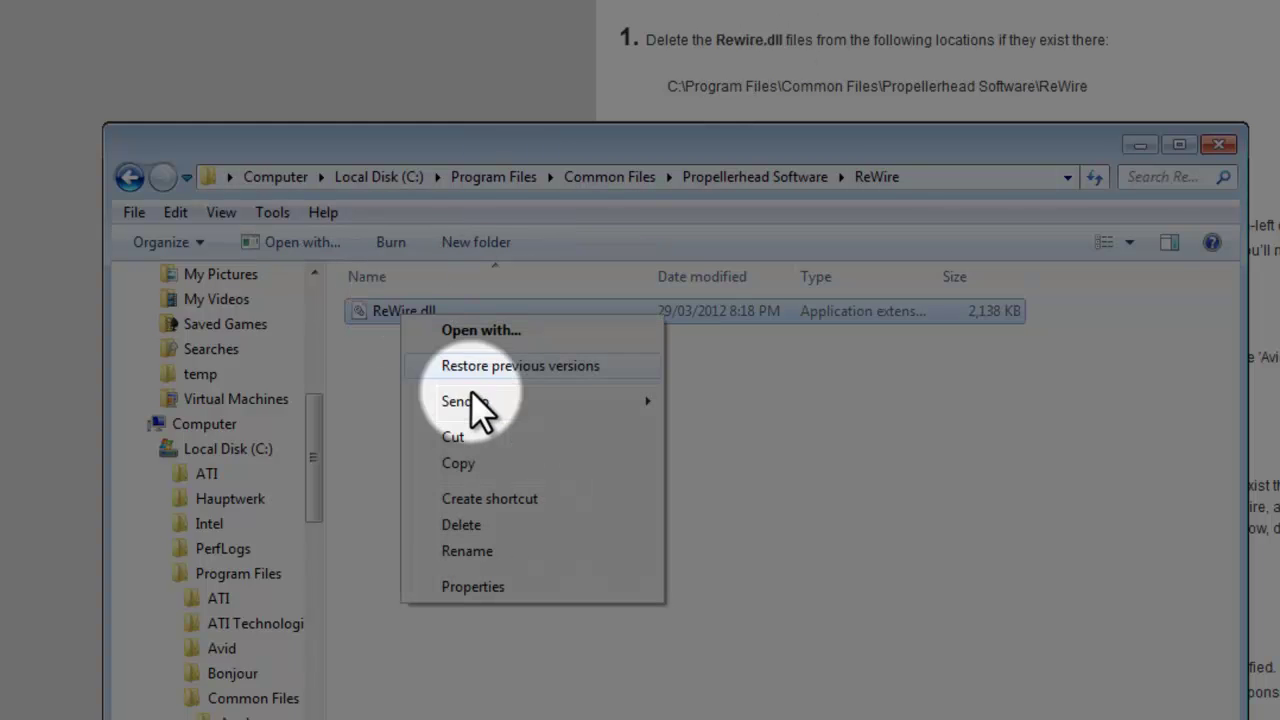
pyautogui.click(479, 521)
pyautogui.press('Return')
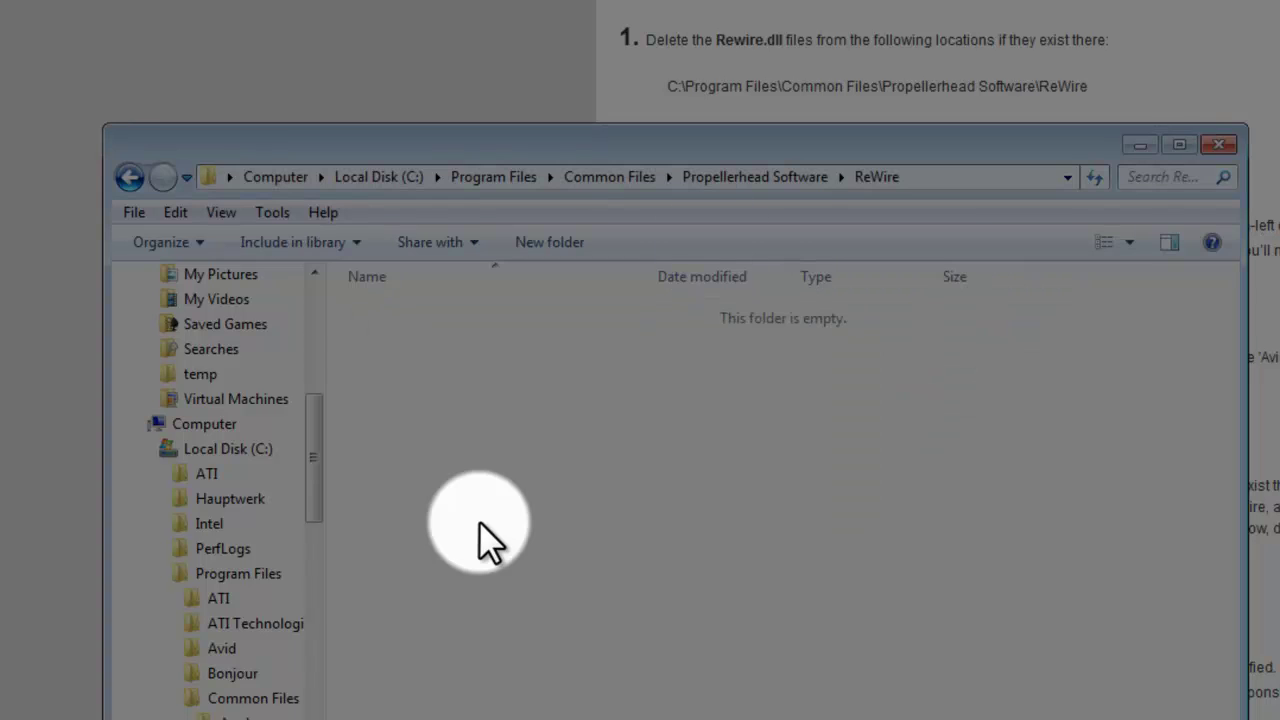
# Close Explorer and highlight the second path and Rewire.dll in the article's uninstall steps.
pyautogui.click(1218, 146)
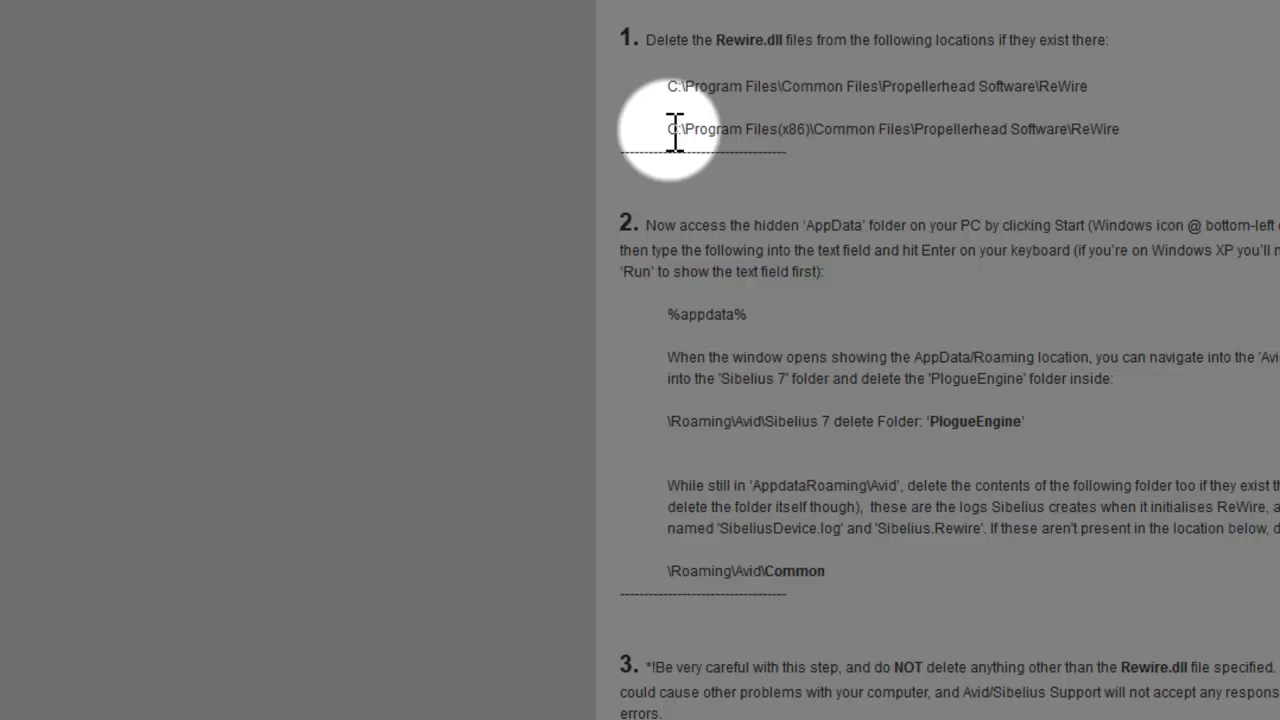
pyautogui.moveTo(668, 129); pyautogui.dragTo(1121, 133)
pyautogui.click(825, 129)
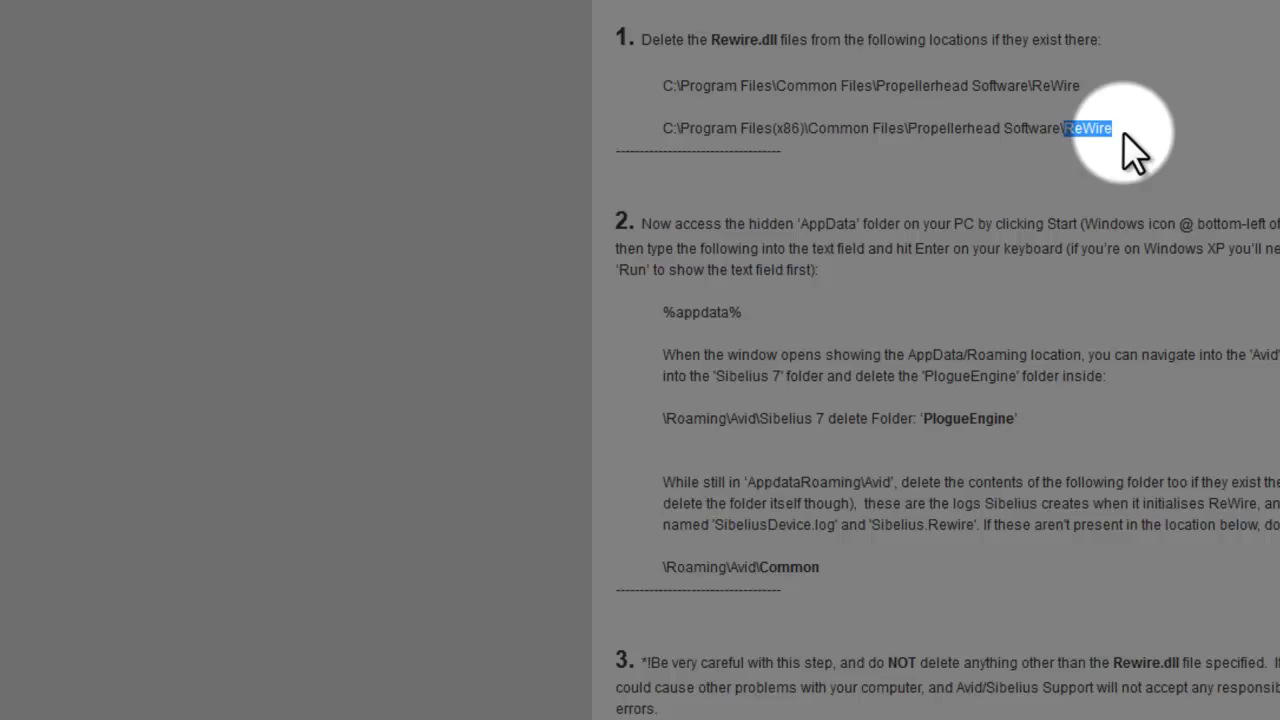
pyautogui.doubleClick(770, 41)
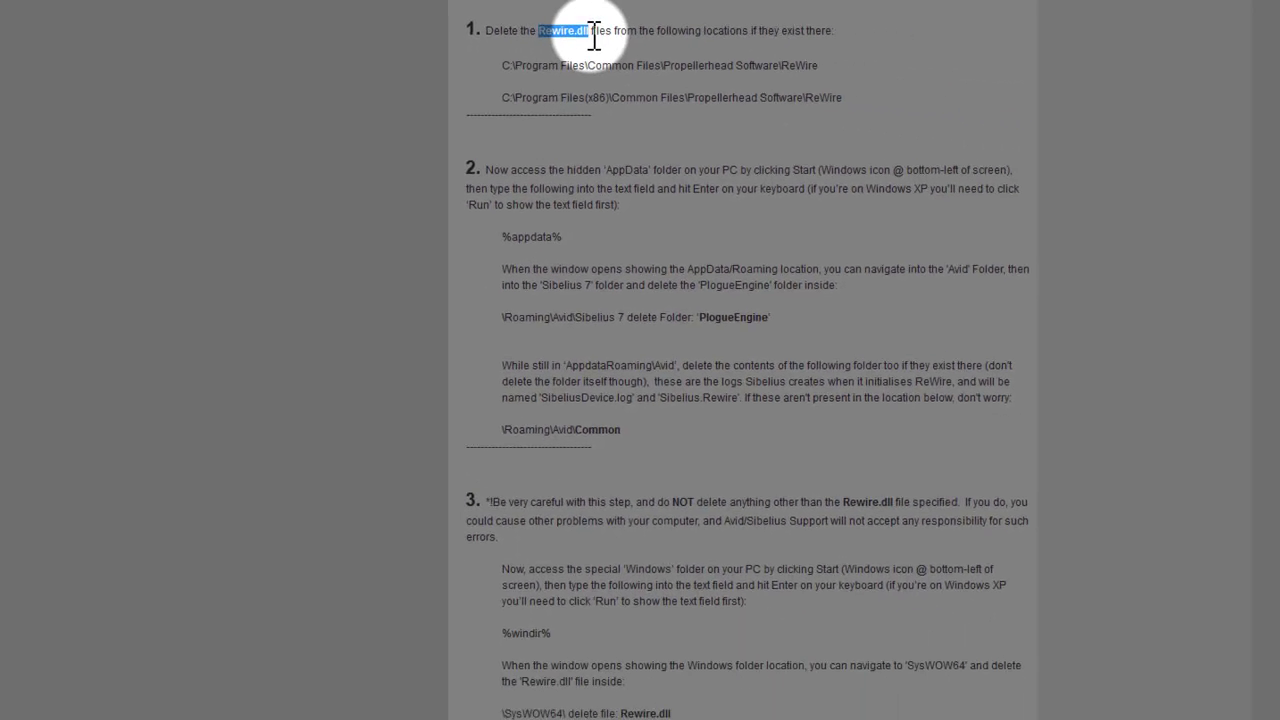
pyautogui.click(520, 90)
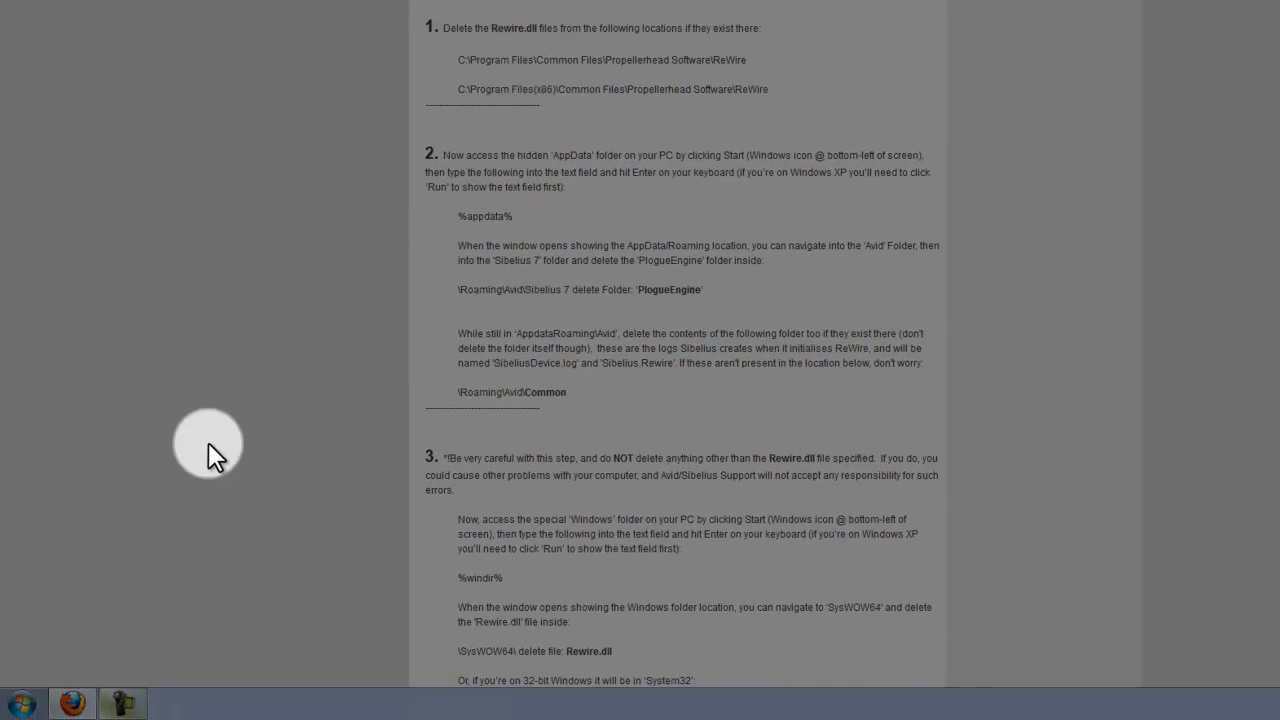
# Open C:\Program Files (x86)\Common Files\Propellerhead Software\ReWire via Start > Computer.
pyautogui.click(22, 703)
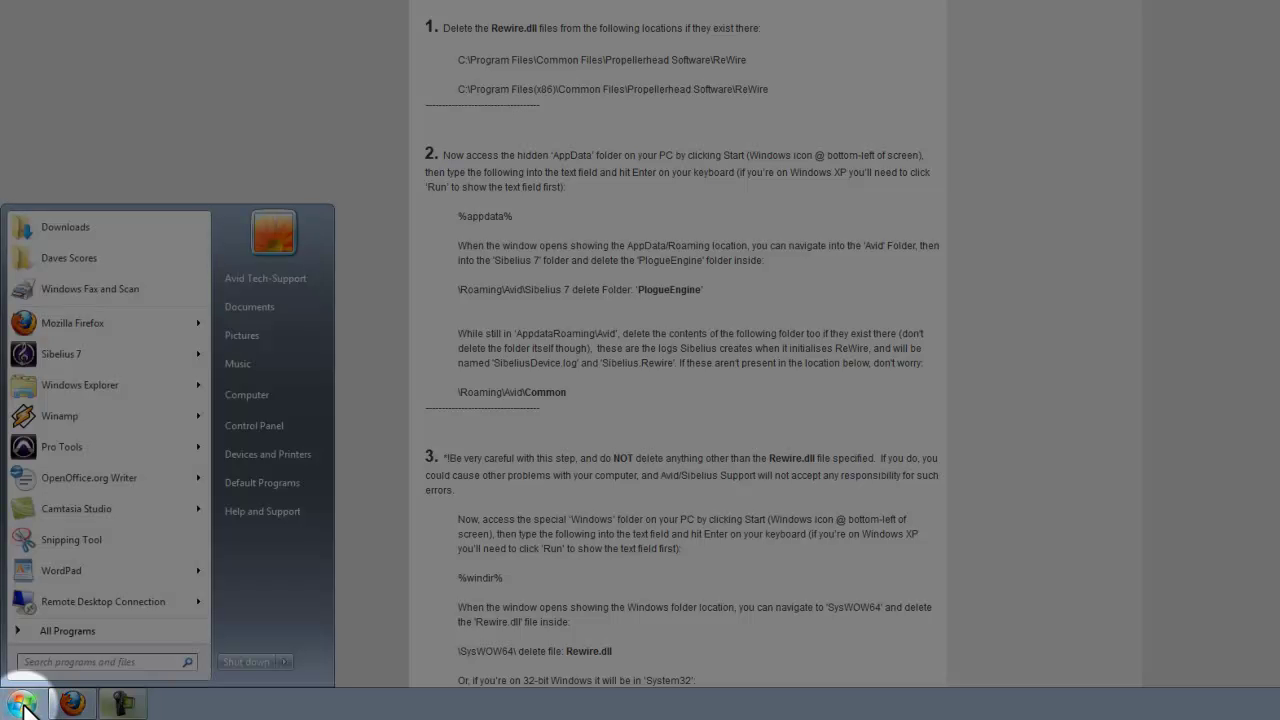
pyautogui.click(258, 395)
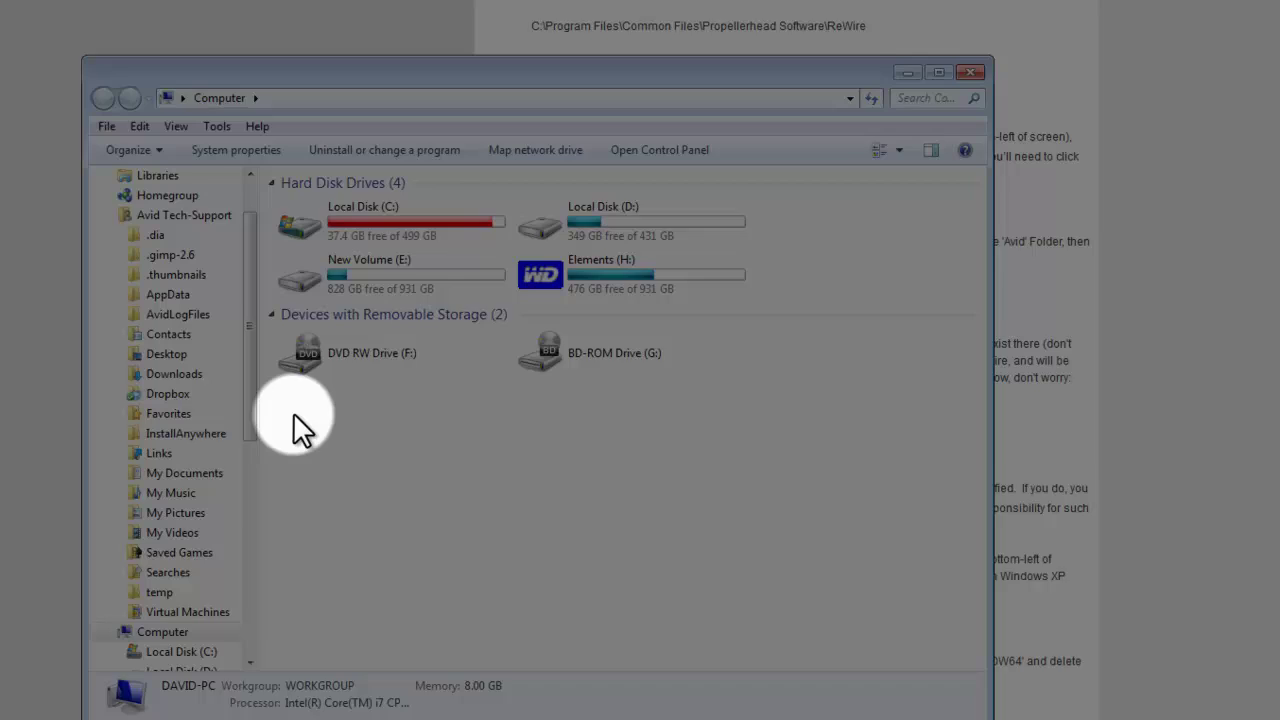
pyautogui.doubleClick(360, 215)
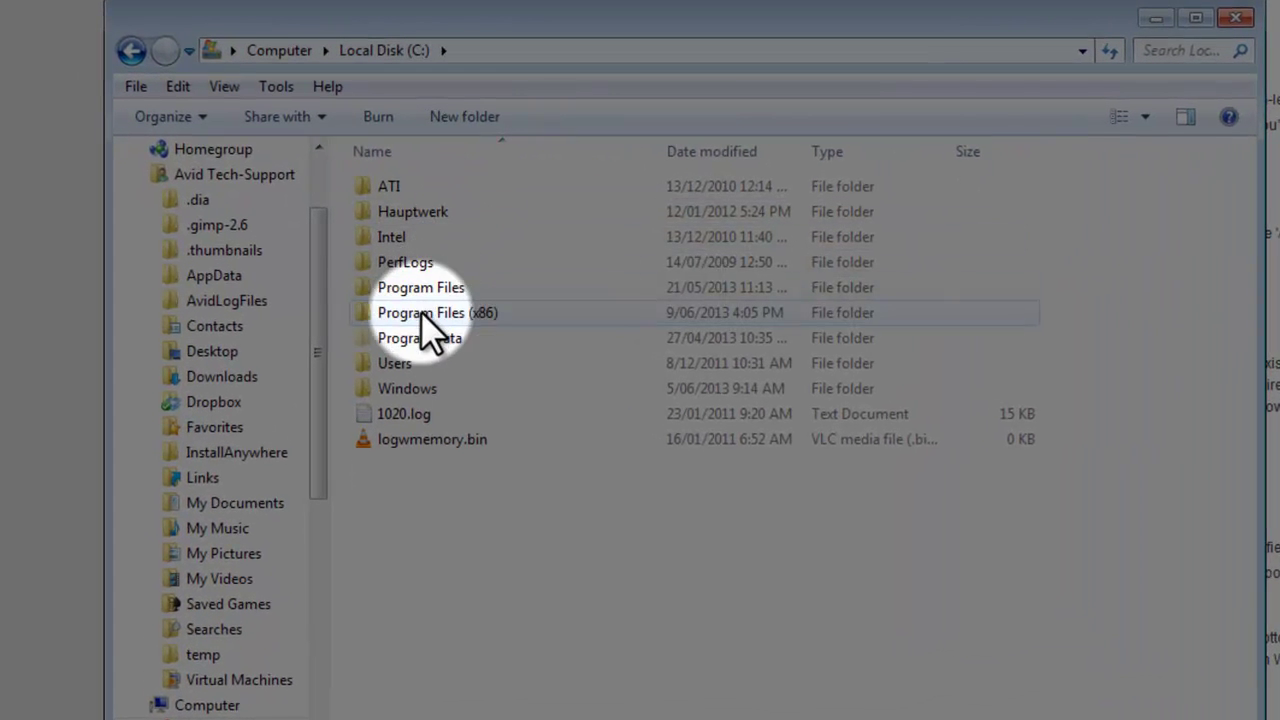
pyautogui.click(420, 314)
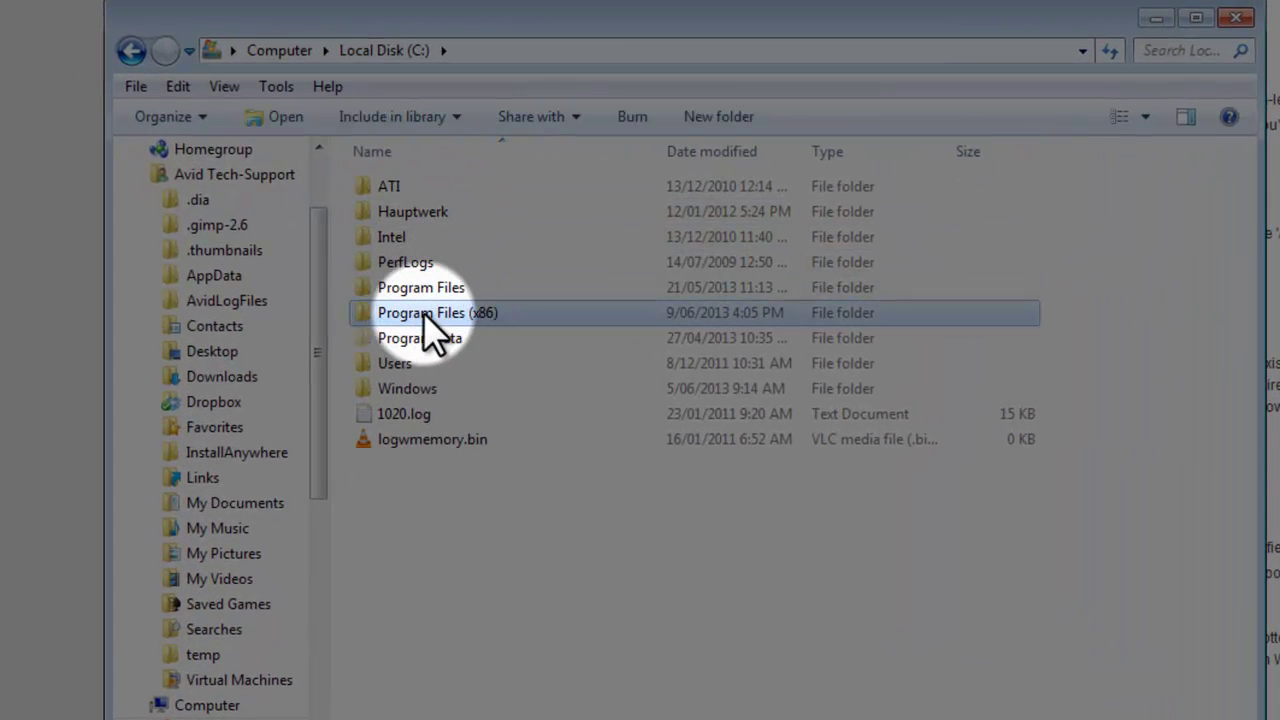
pyautogui.doubleClick(423, 312)
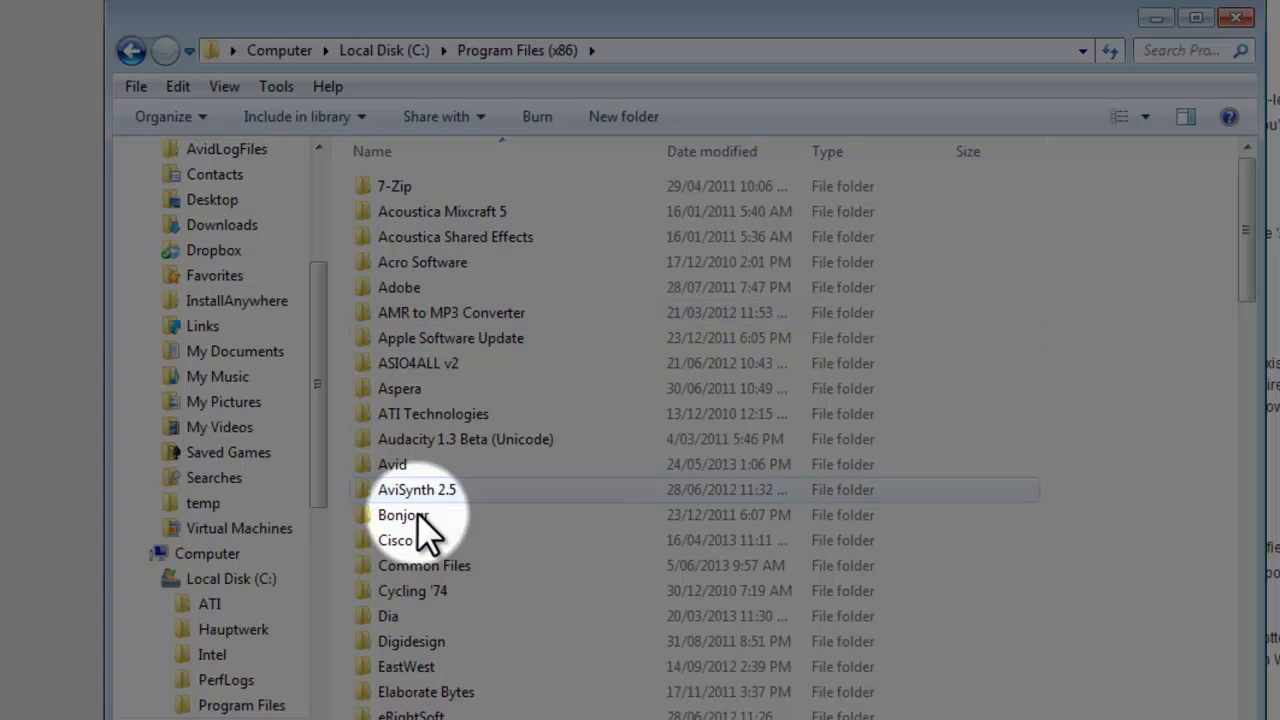
pyautogui.click(415, 567)
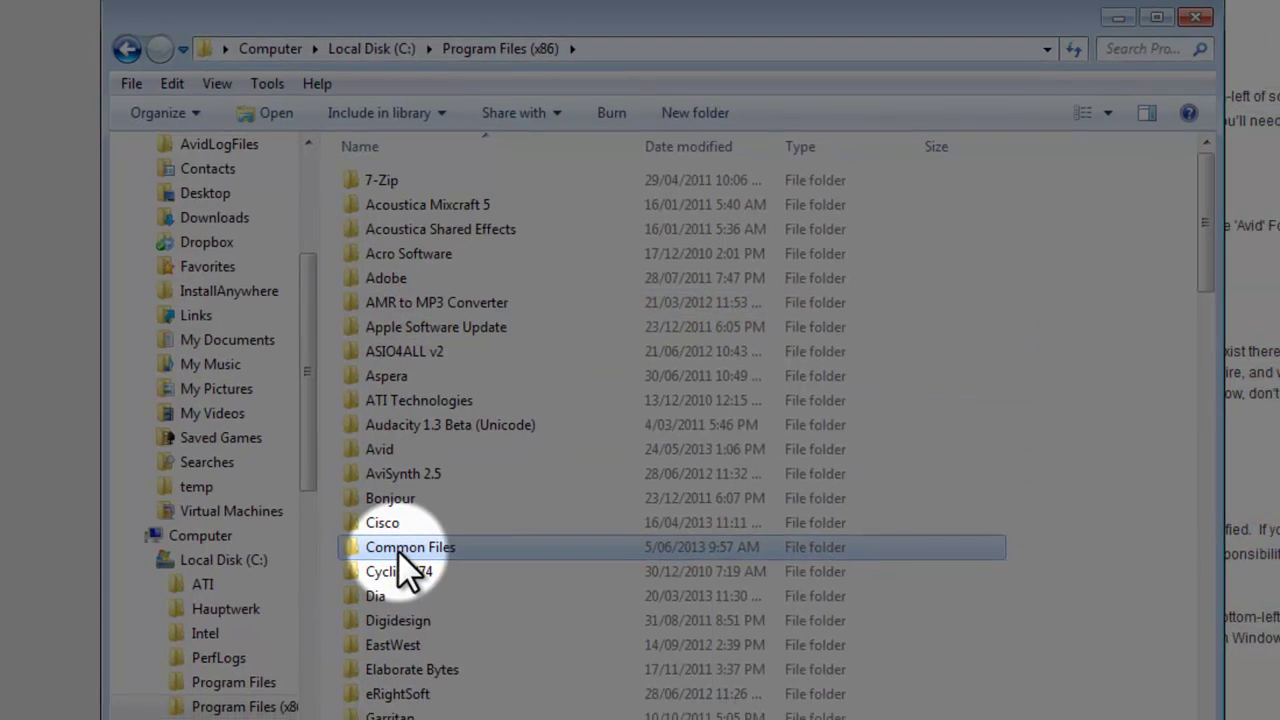
pyautogui.doubleClick(400, 550)
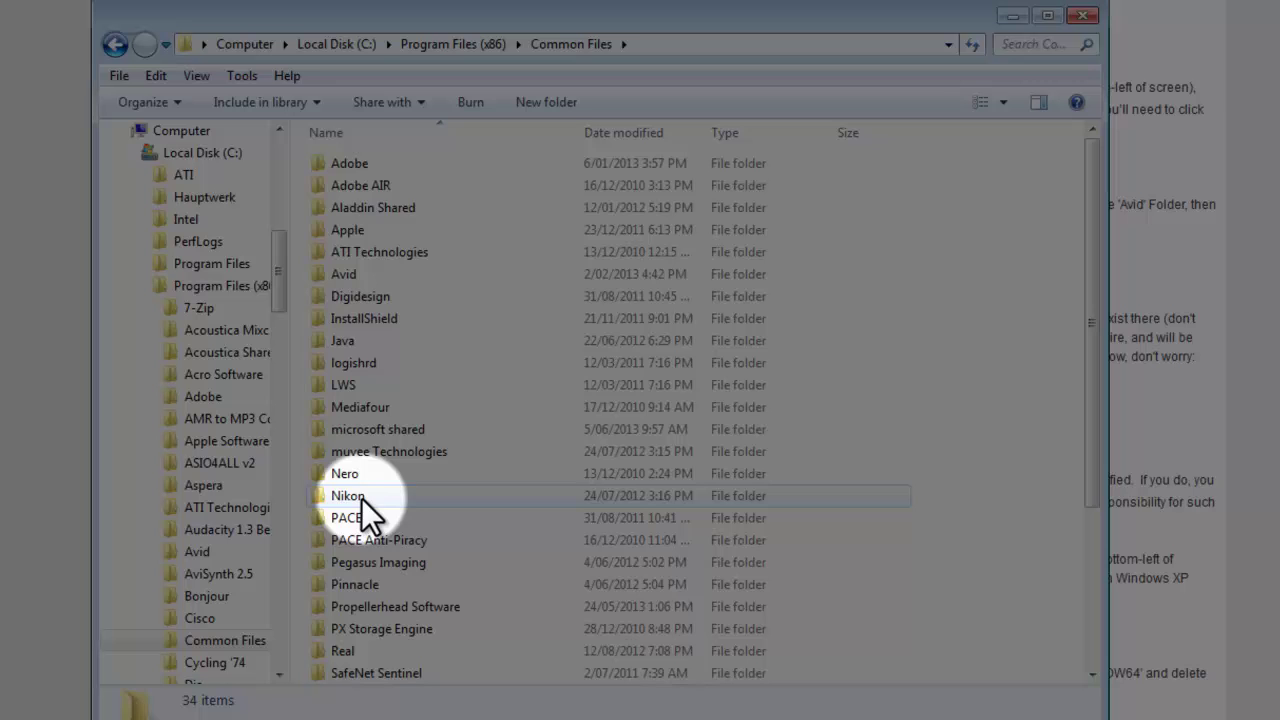
pyautogui.click(376, 605)
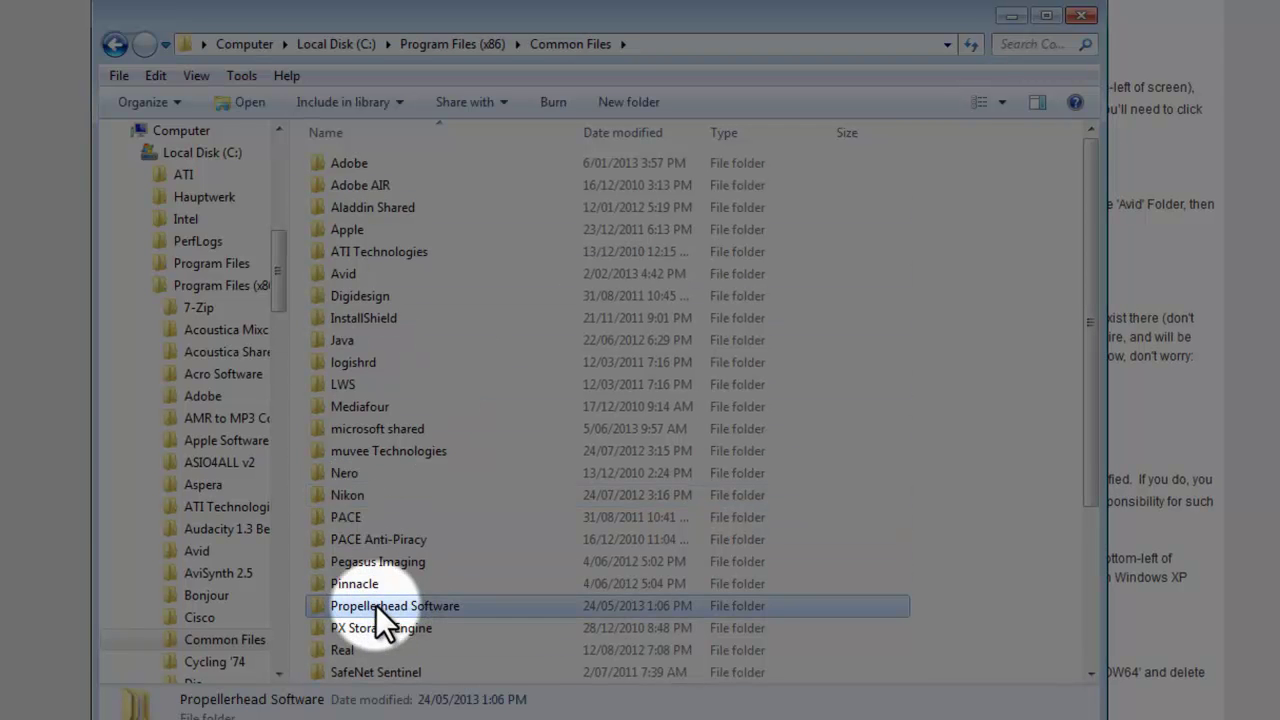
pyautogui.doubleClick(374, 605)
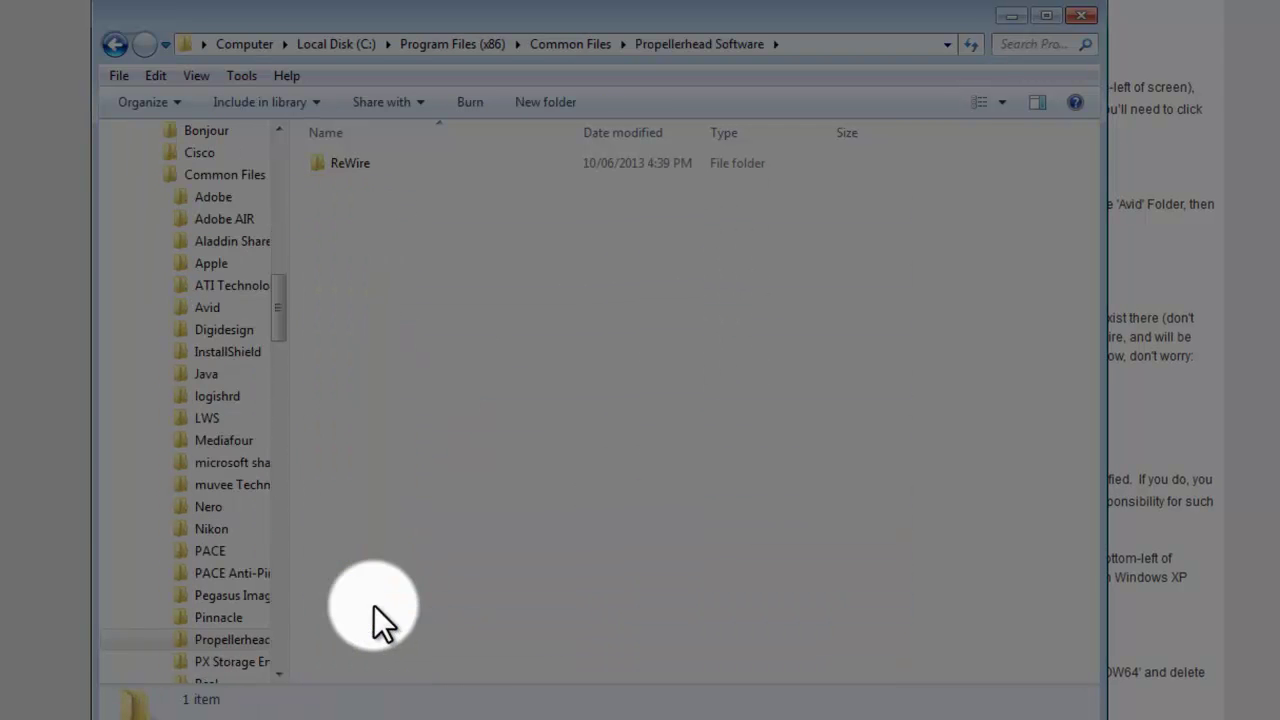
pyautogui.doubleClick(334, 165)
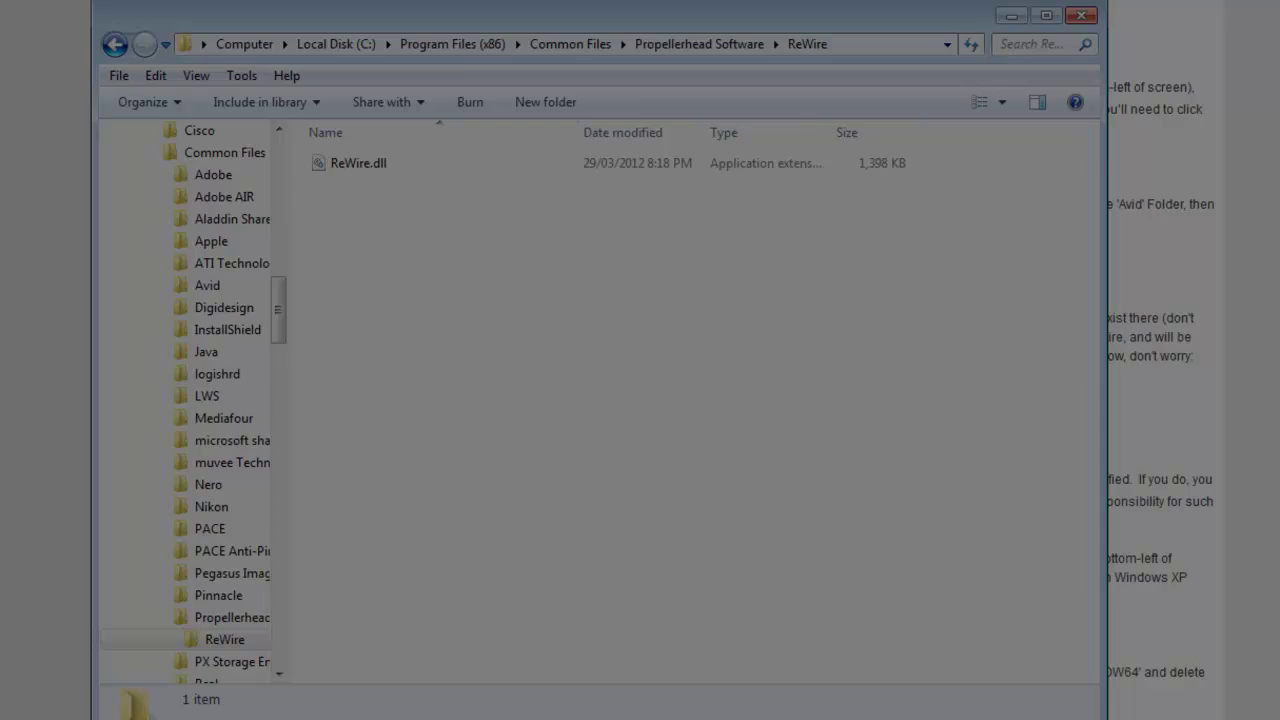
# Delete ReWire.dll from that folder, confirming the move to the Recycle Bin.
pyautogui.rightClick(369, 163)
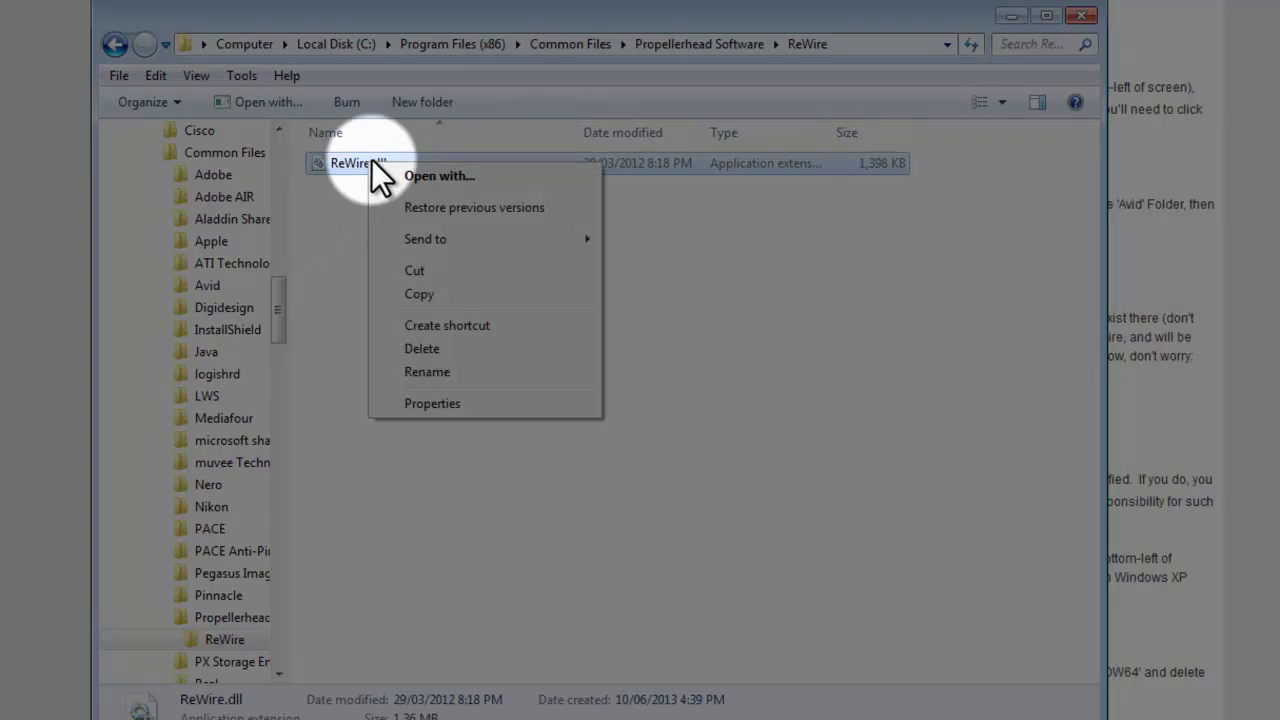
pyautogui.click(441, 348)
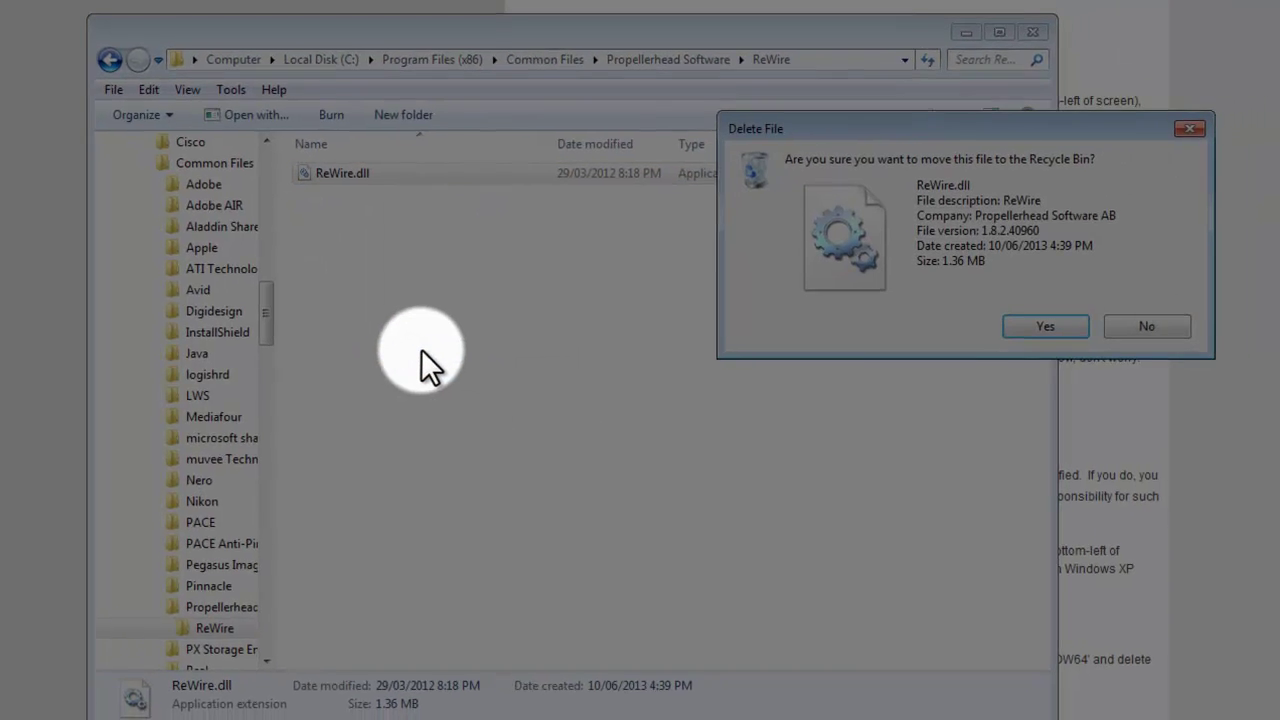
pyautogui.press('Return')
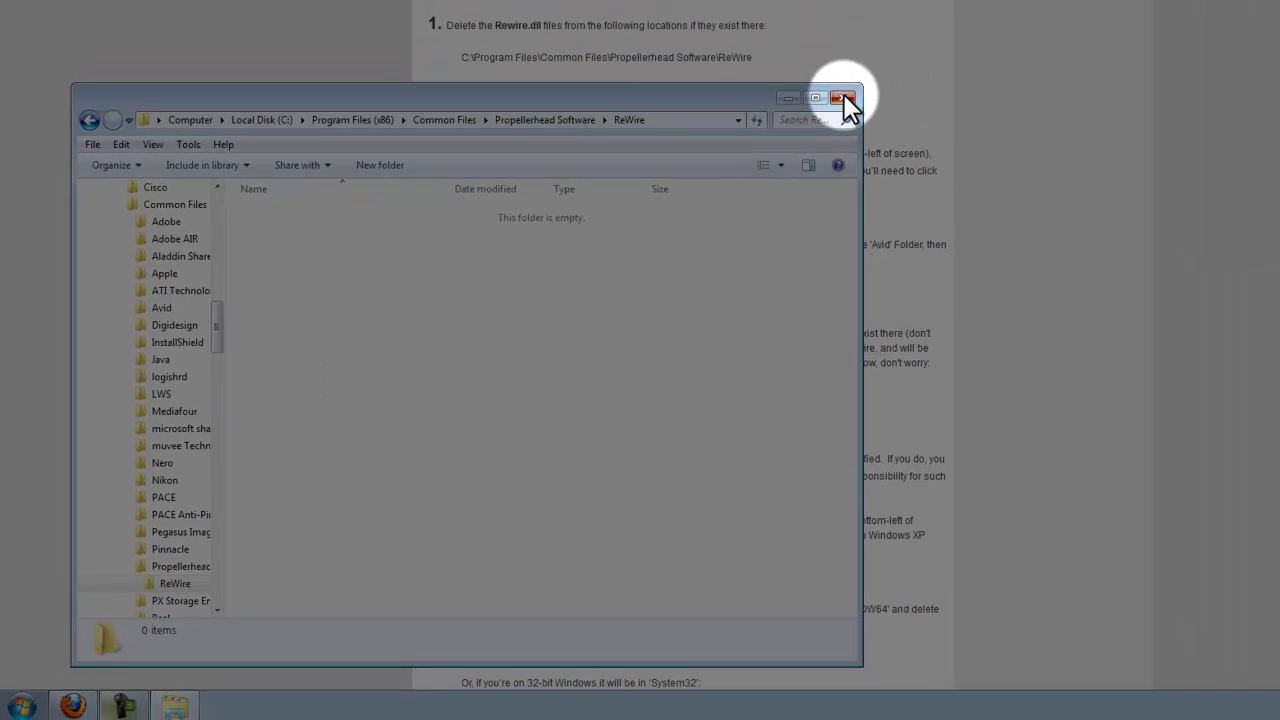
# Close the ReWire folder and reopen Local Disk (C:), selecting Program Files (x86) and Program Files.
pyautogui.click(979, 50)
pyautogui.click(20, 703)
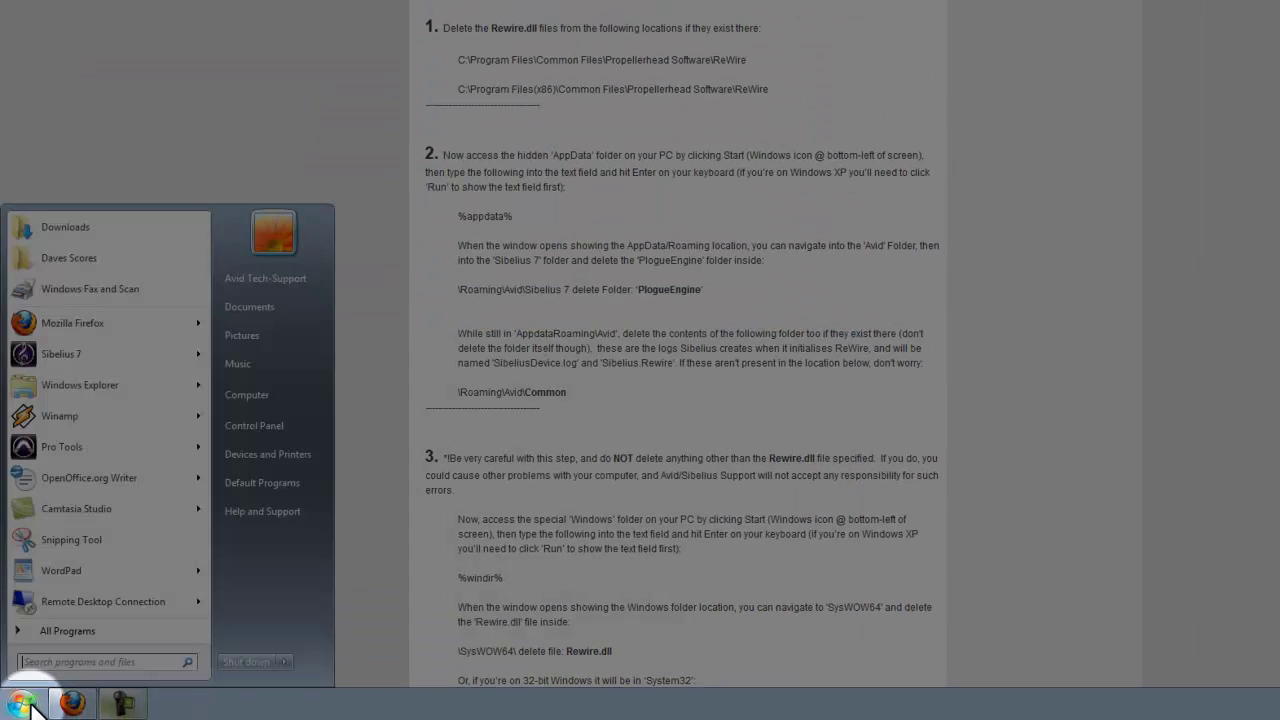
pyautogui.click(252, 394)
pyautogui.doubleClick(284, 233)
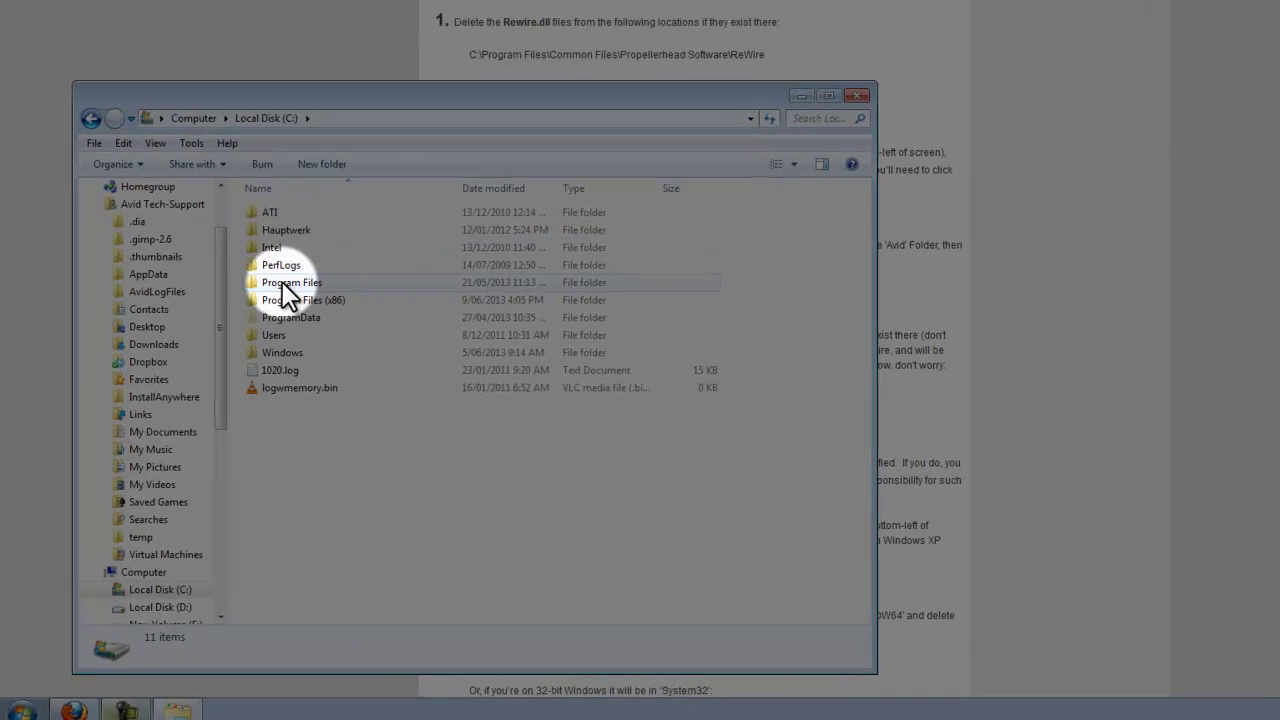
pyautogui.click(292, 299)
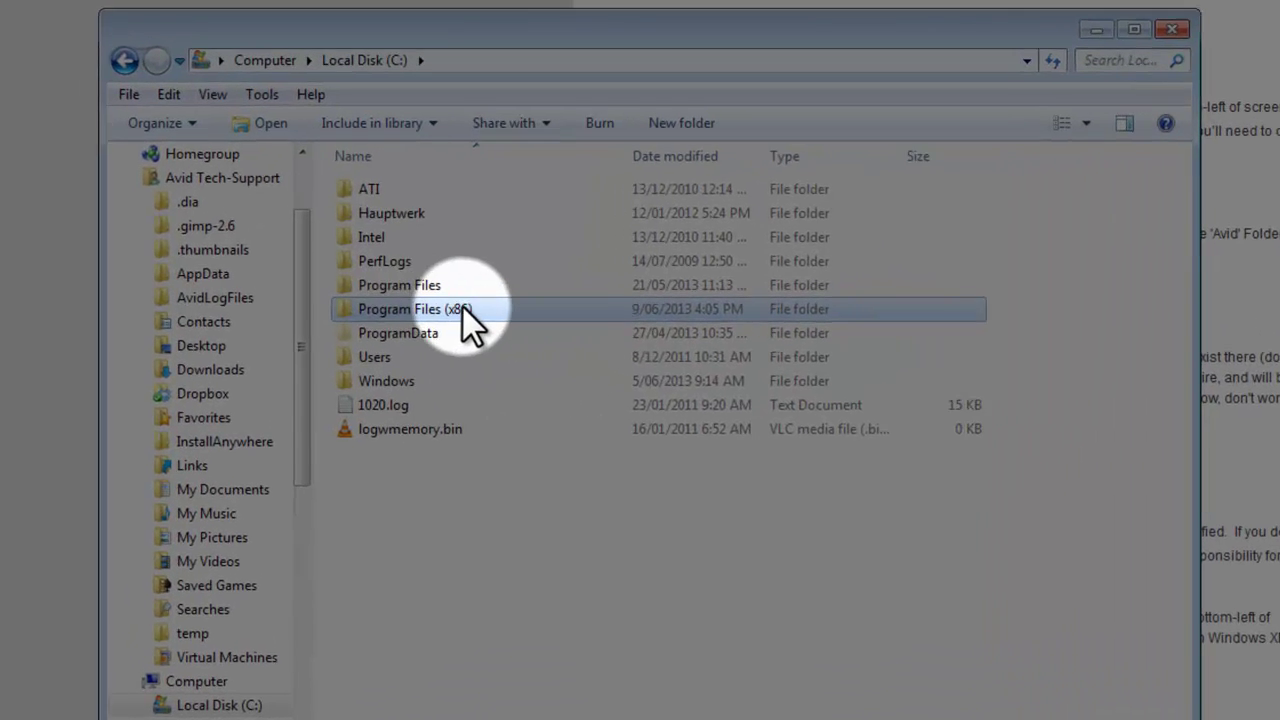
pyautogui.click(380, 287)
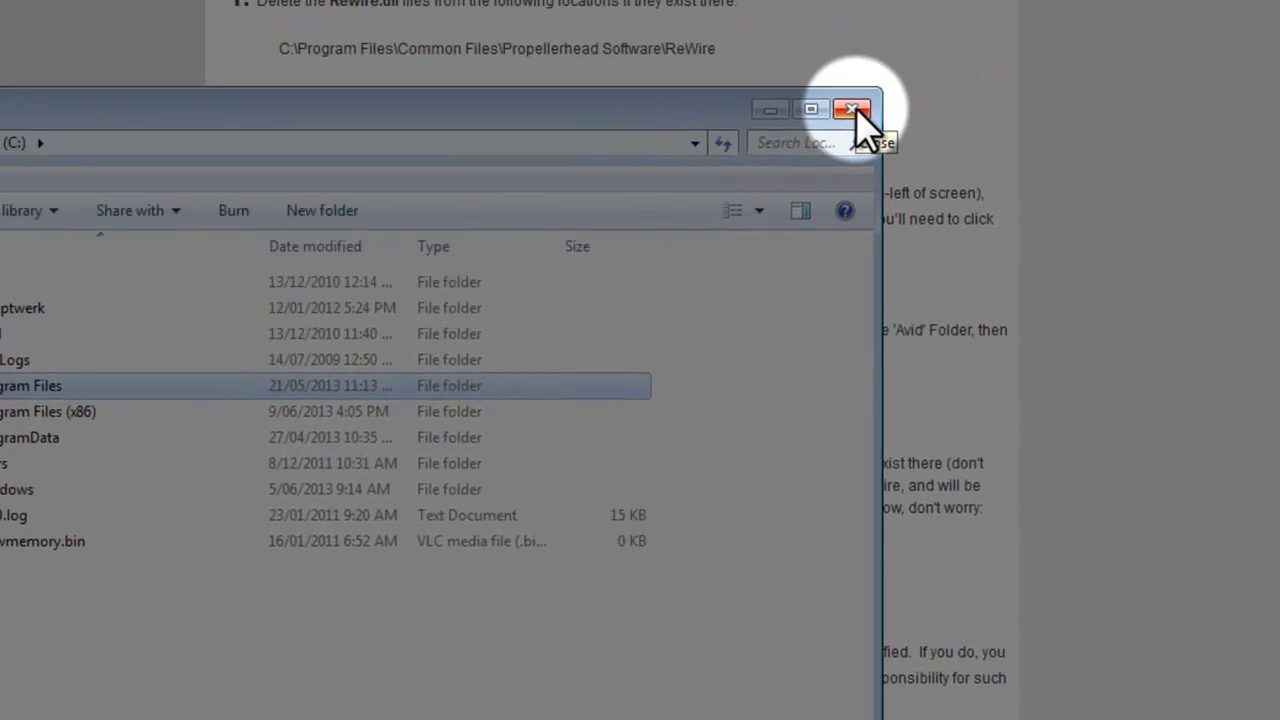
# Close Explorer, review step 2, and enter %appdata% in the Start menu search.
pyautogui.click(1013, 71)
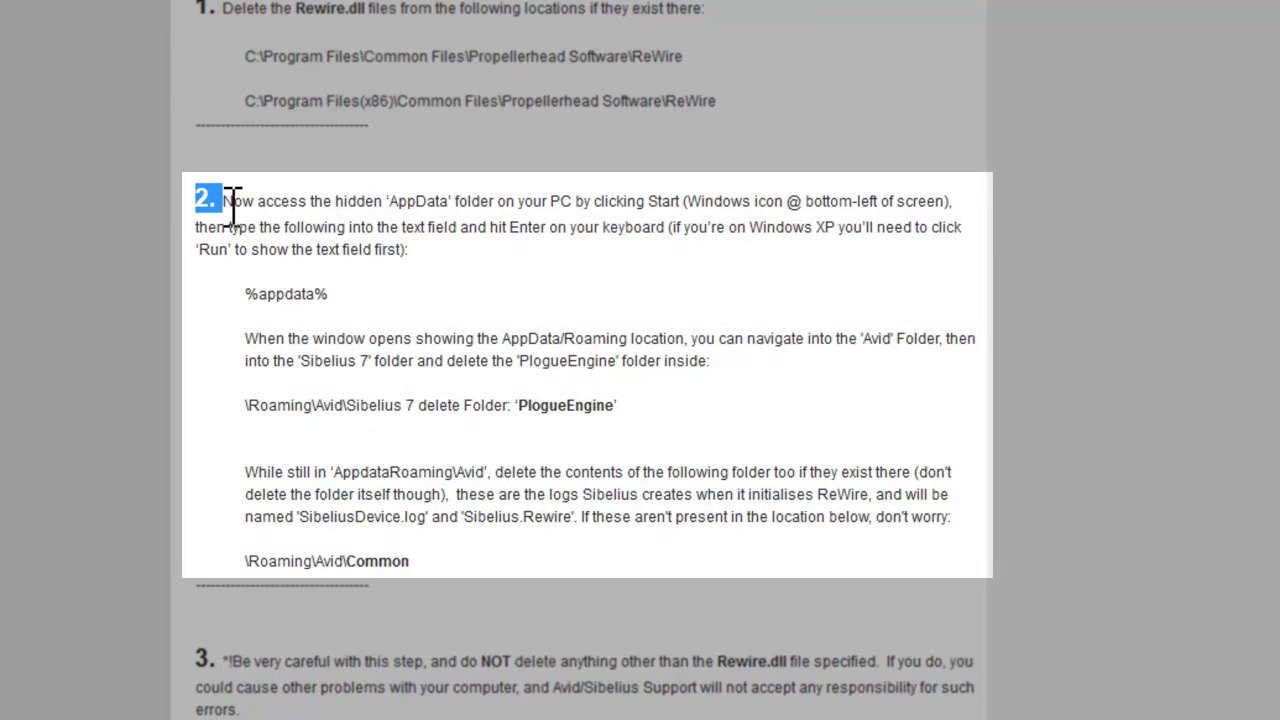
pyautogui.click(257, 215)
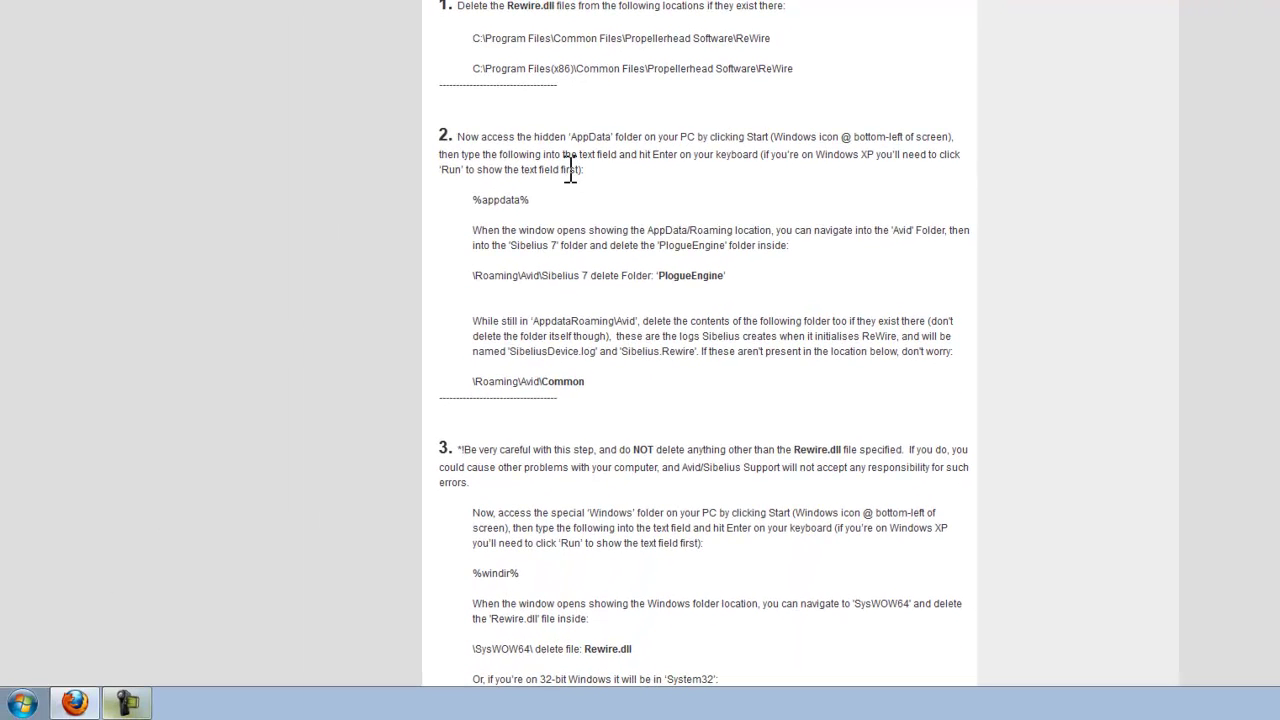
pyautogui.click(22, 703)
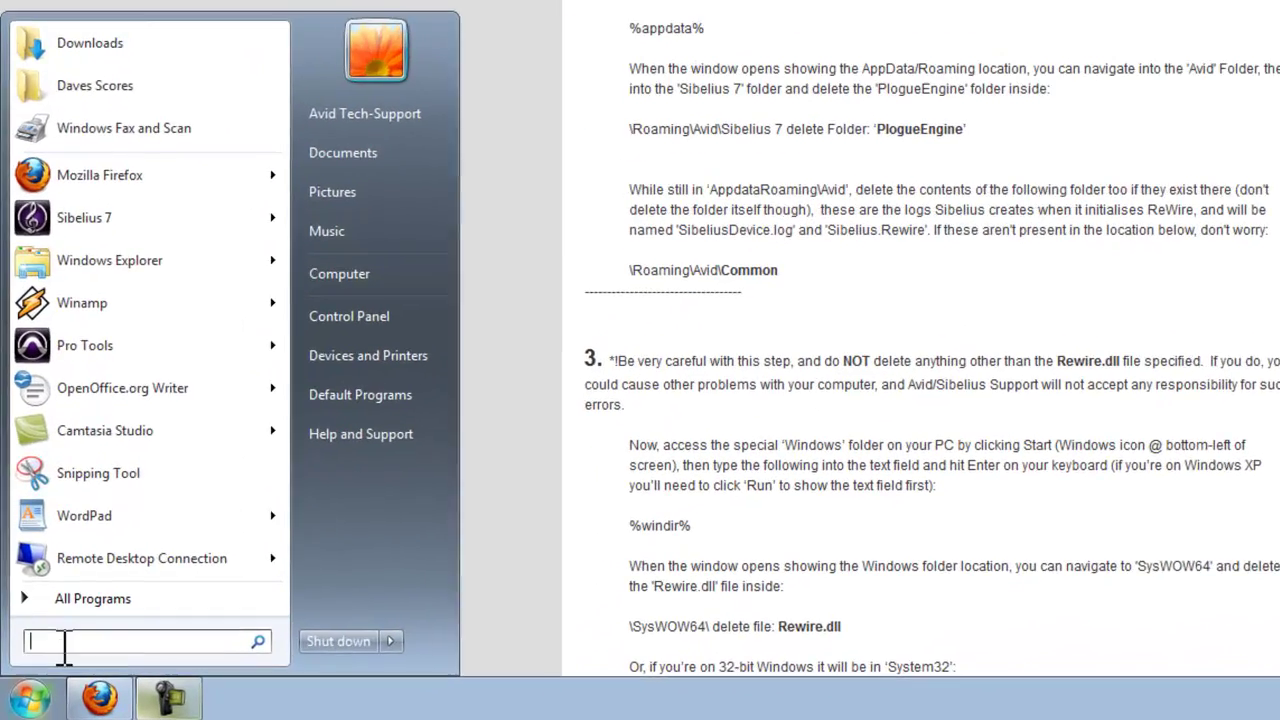
pyautogui.write('%')
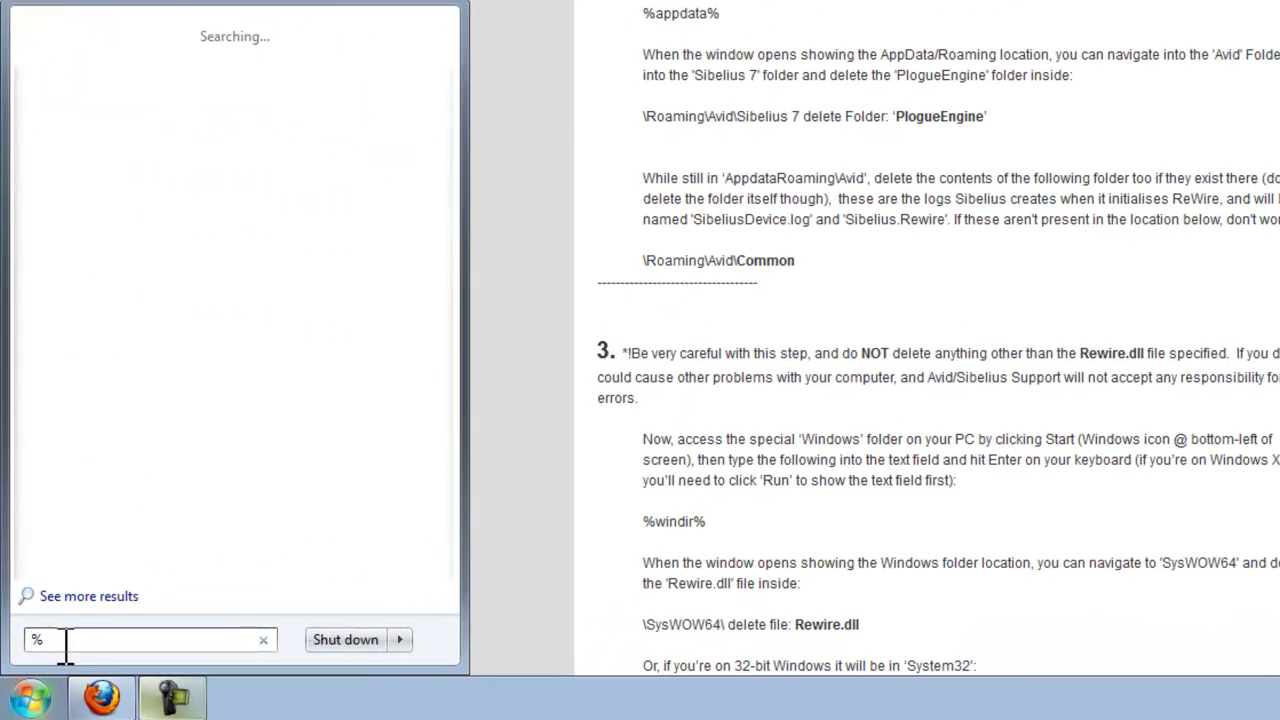
pyautogui.write('app')
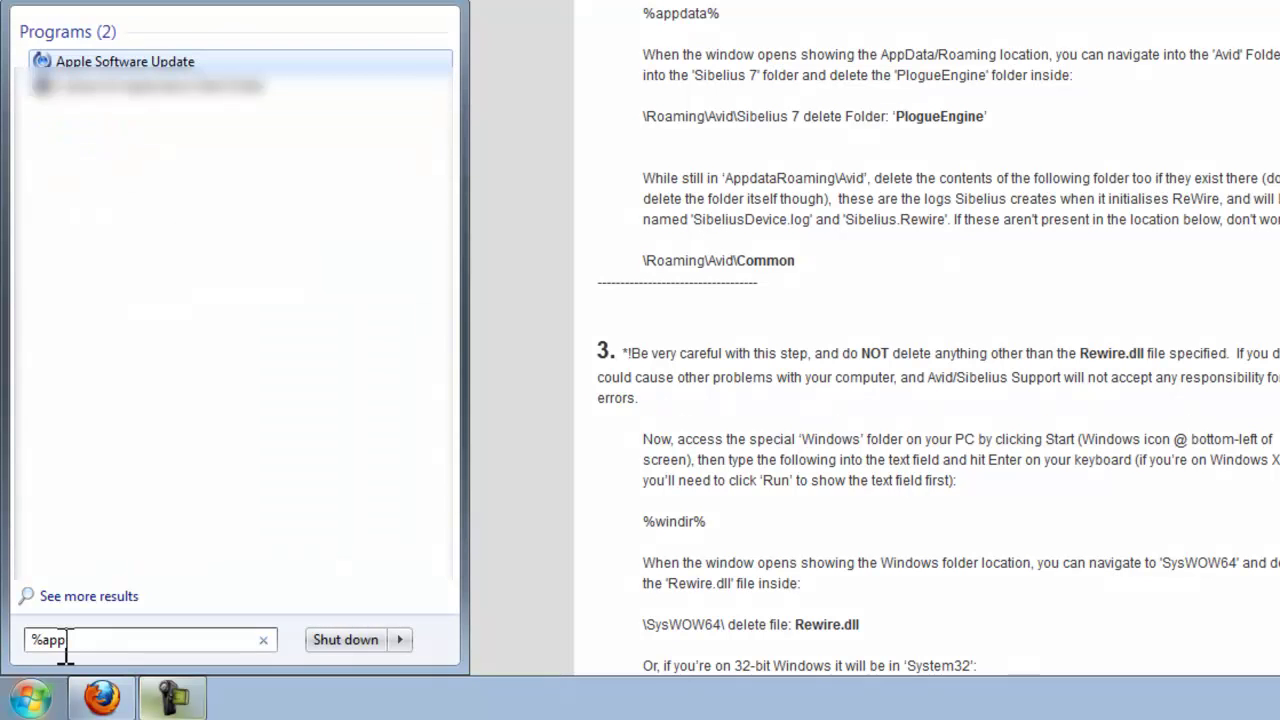
pyautogui.write('data')
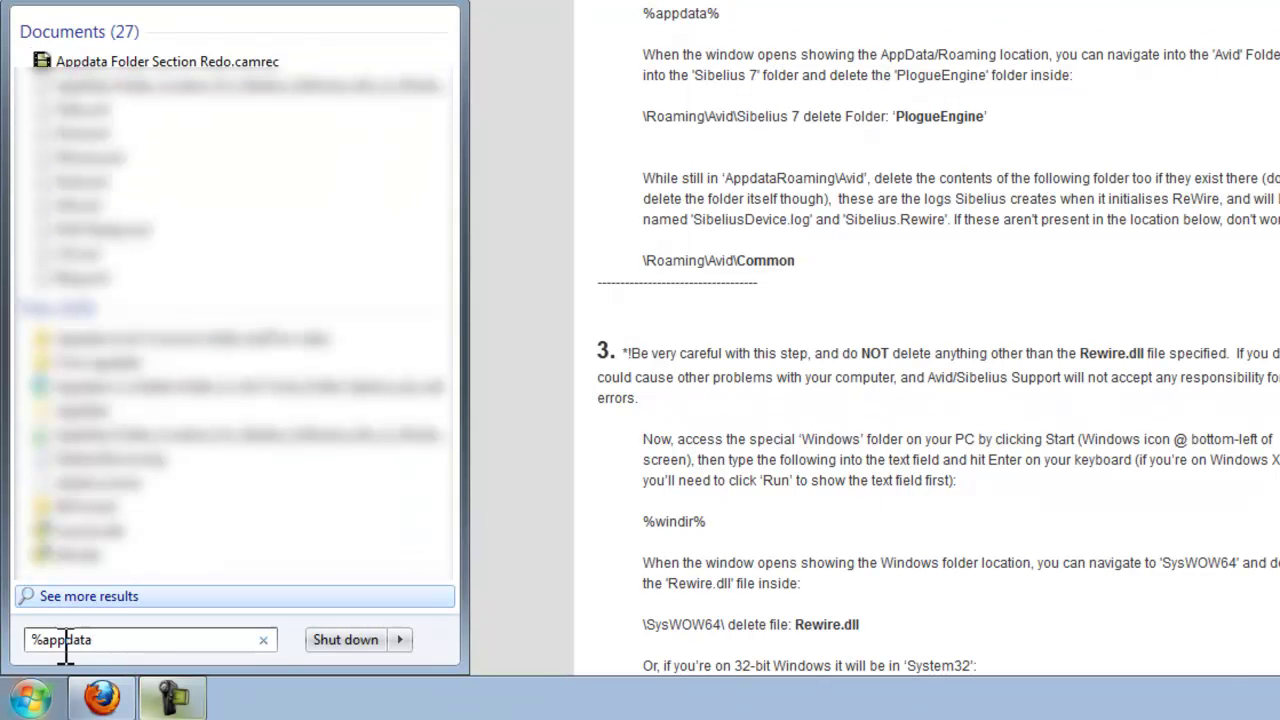
pyautogui.write('%')
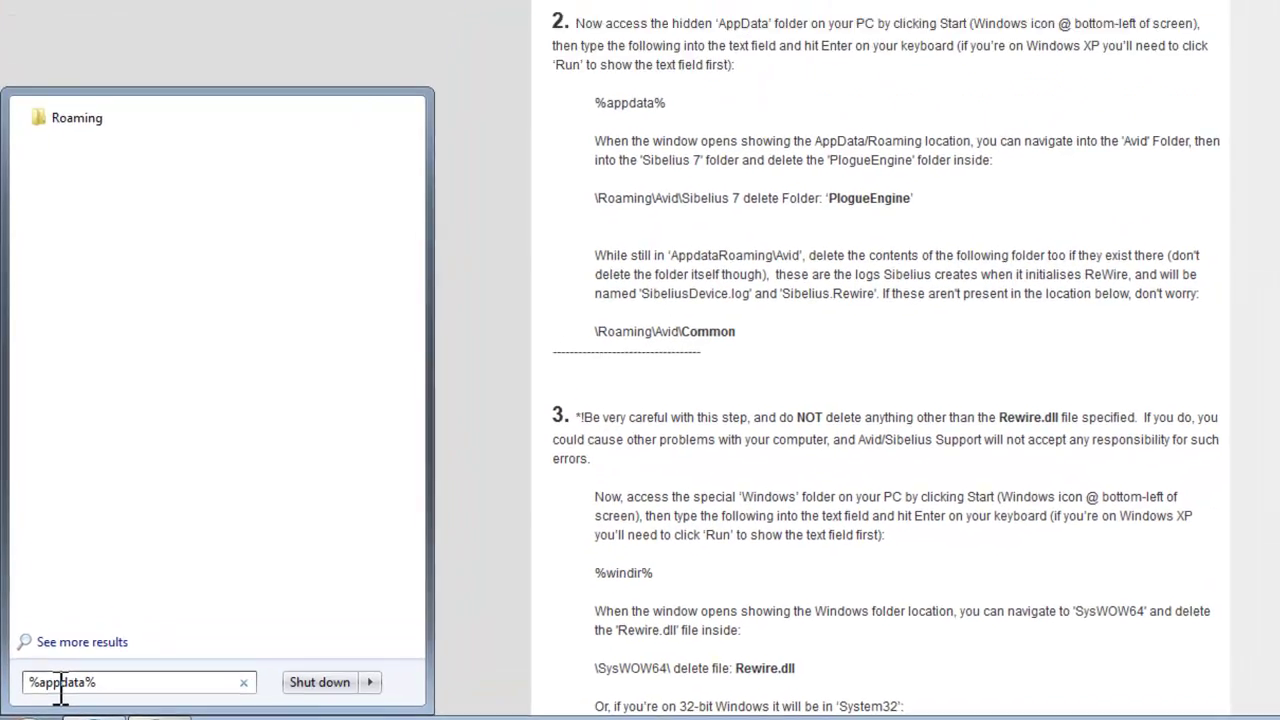
# Open AppData\Roaming\Avid\Sibelius 7 while checking the folder name in the guide.
pyautogui.press('Return')
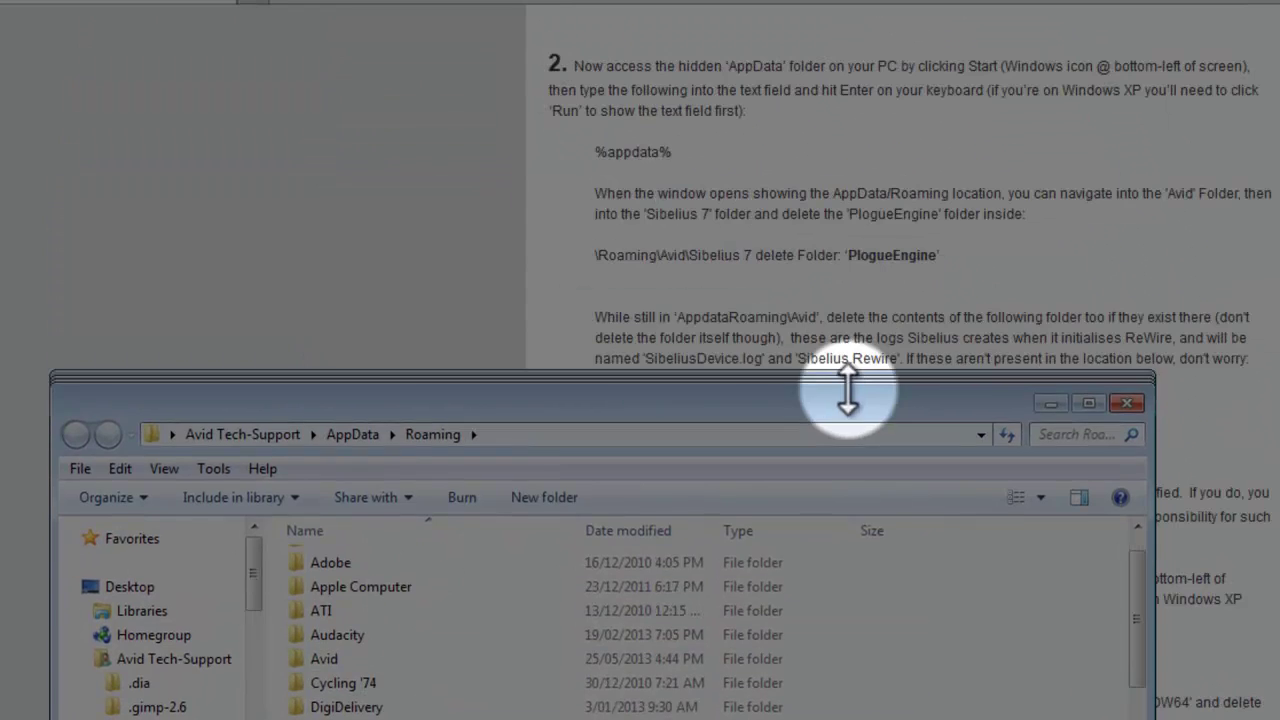
pyautogui.moveTo(846, 400)
pyautogui.mouseDown()
pyautogui.moveTo(837, 449)
pyautogui.moveTo(833, 418)
pyautogui.mouseUp()
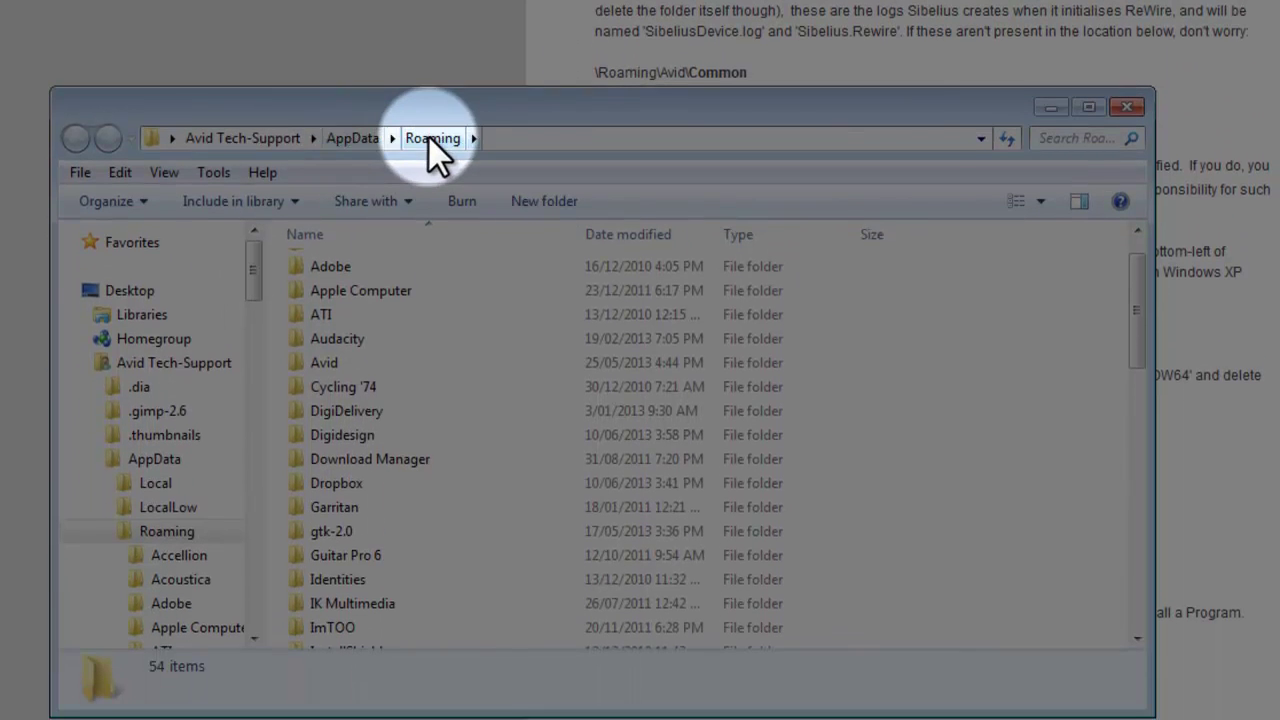
pyautogui.click(322, 356)
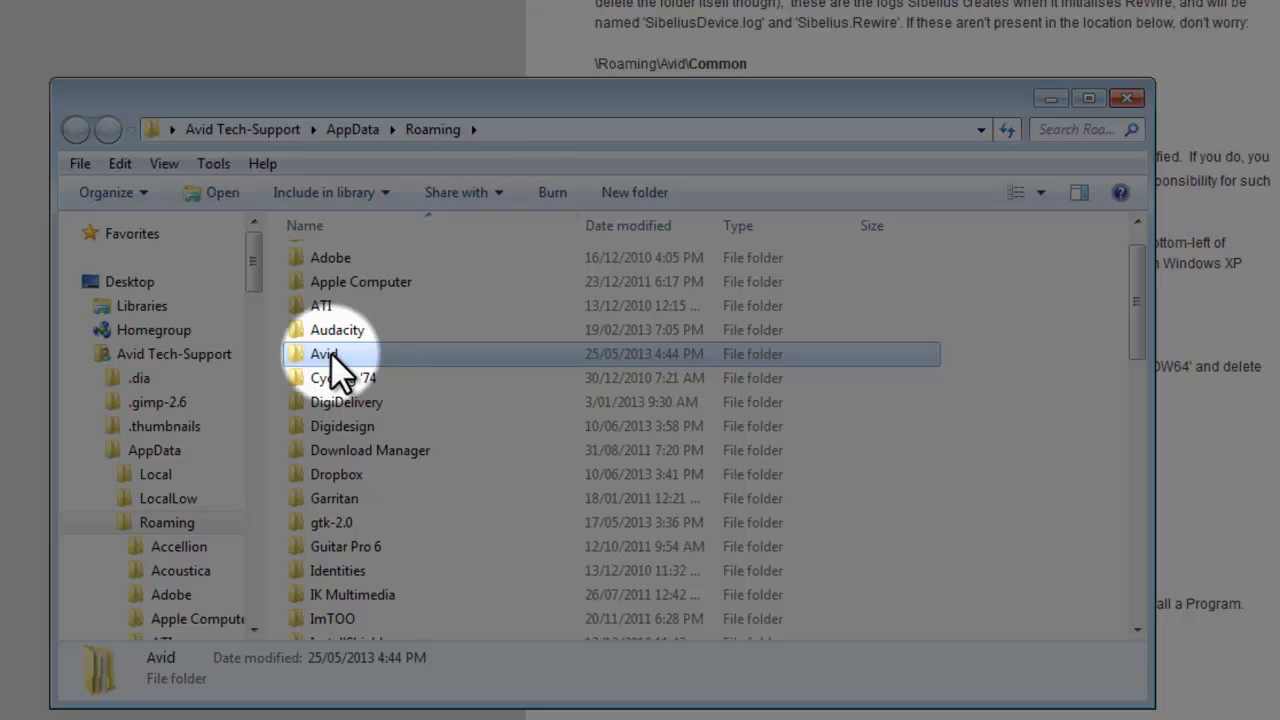
pyautogui.doubleClick(330, 356)
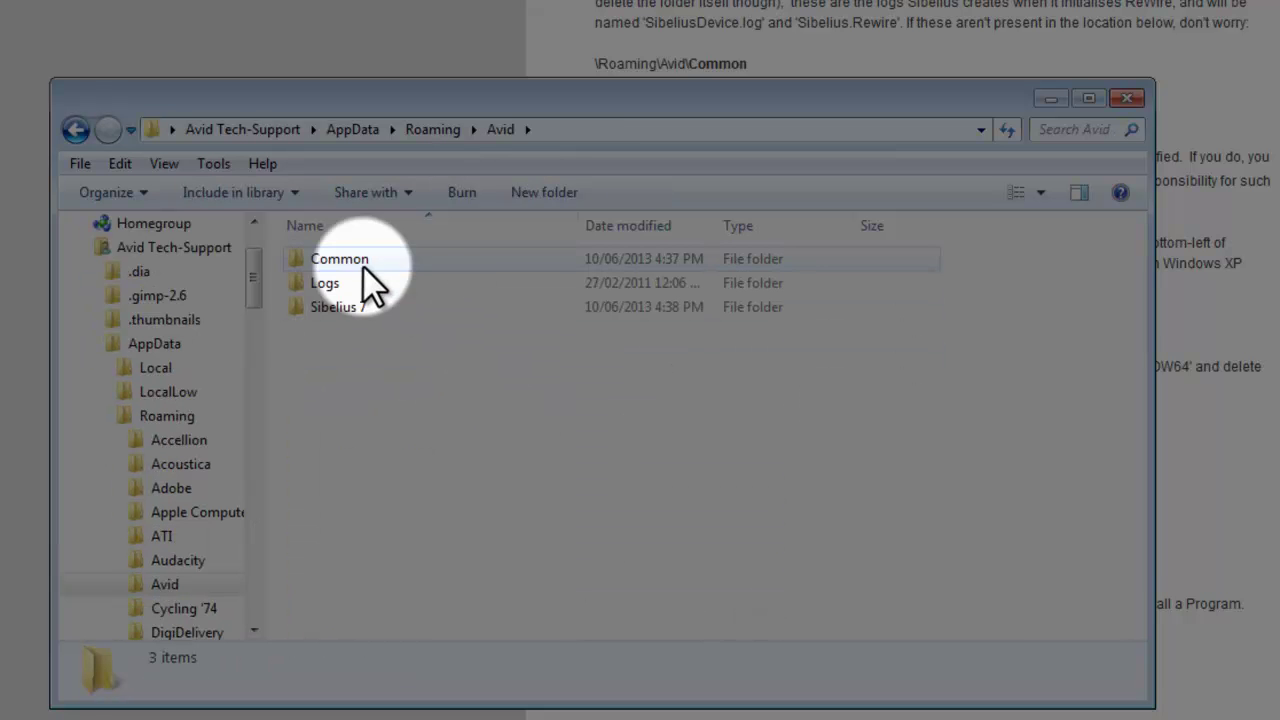
pyautogui.doubleClick(337, 310)
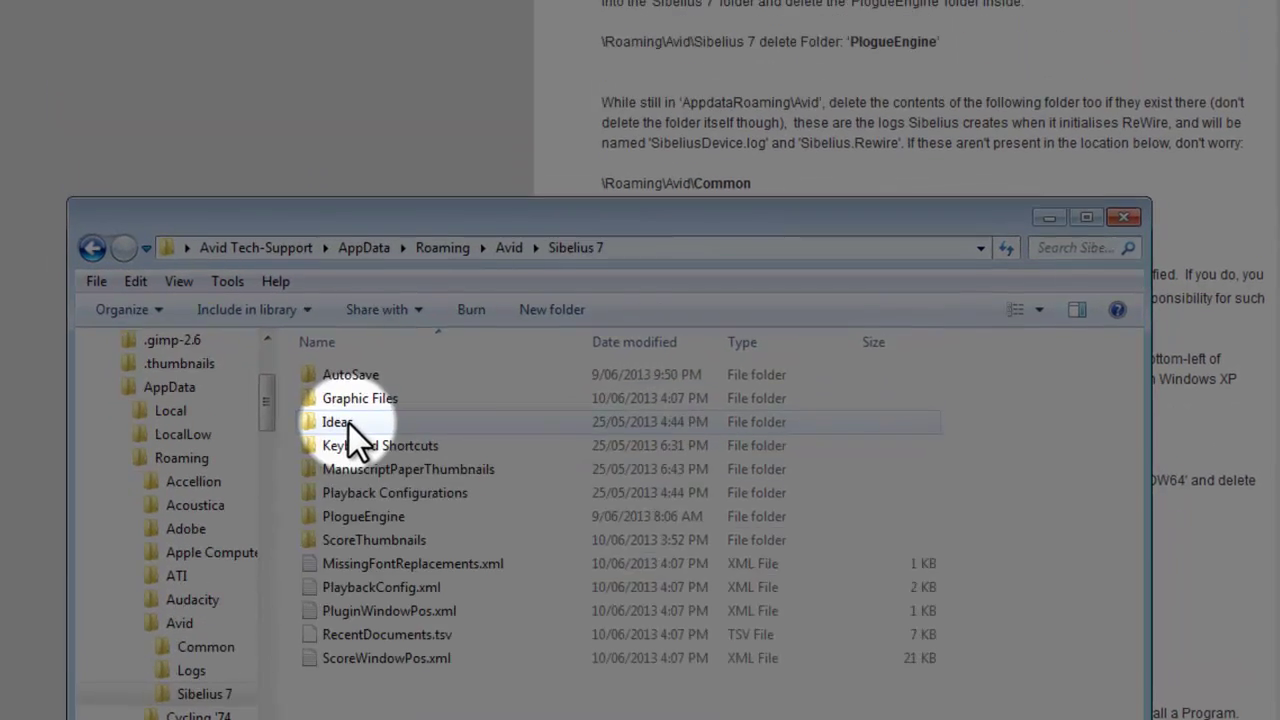
pyautogui.moveTo(696, 118); pyautogui.dragTo(767, 118)
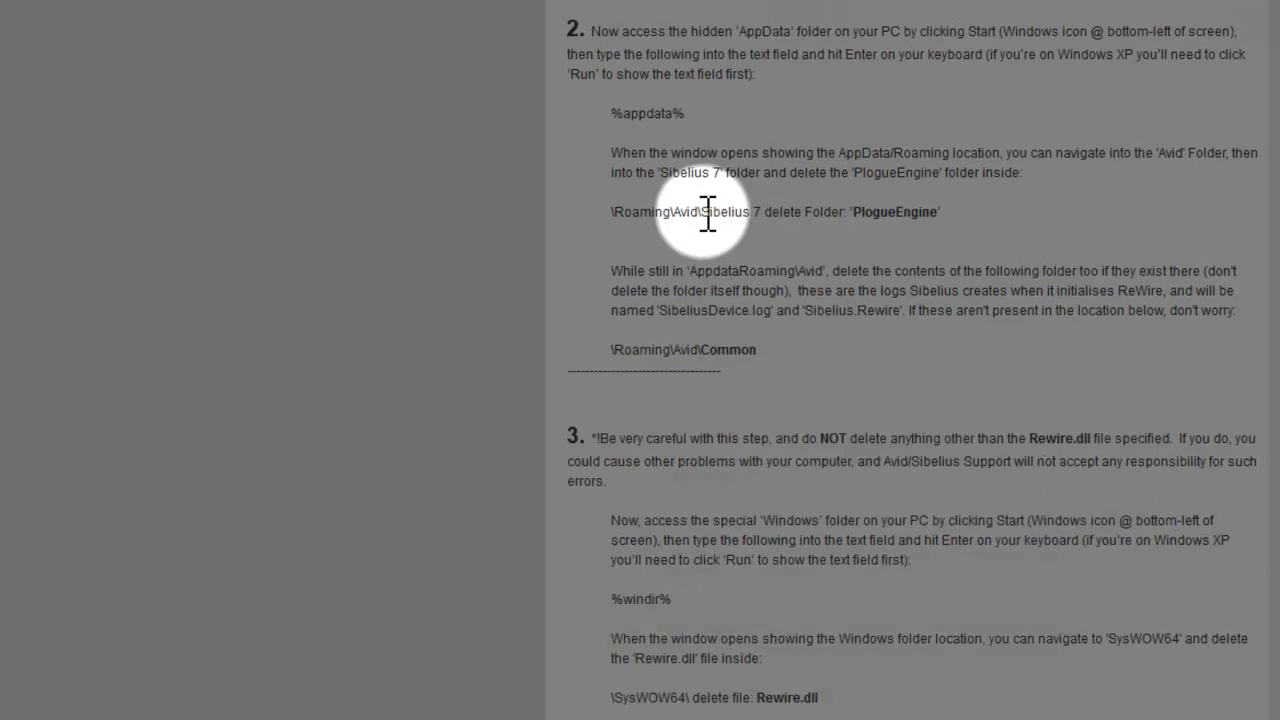
pyautogui.click(811, 234)
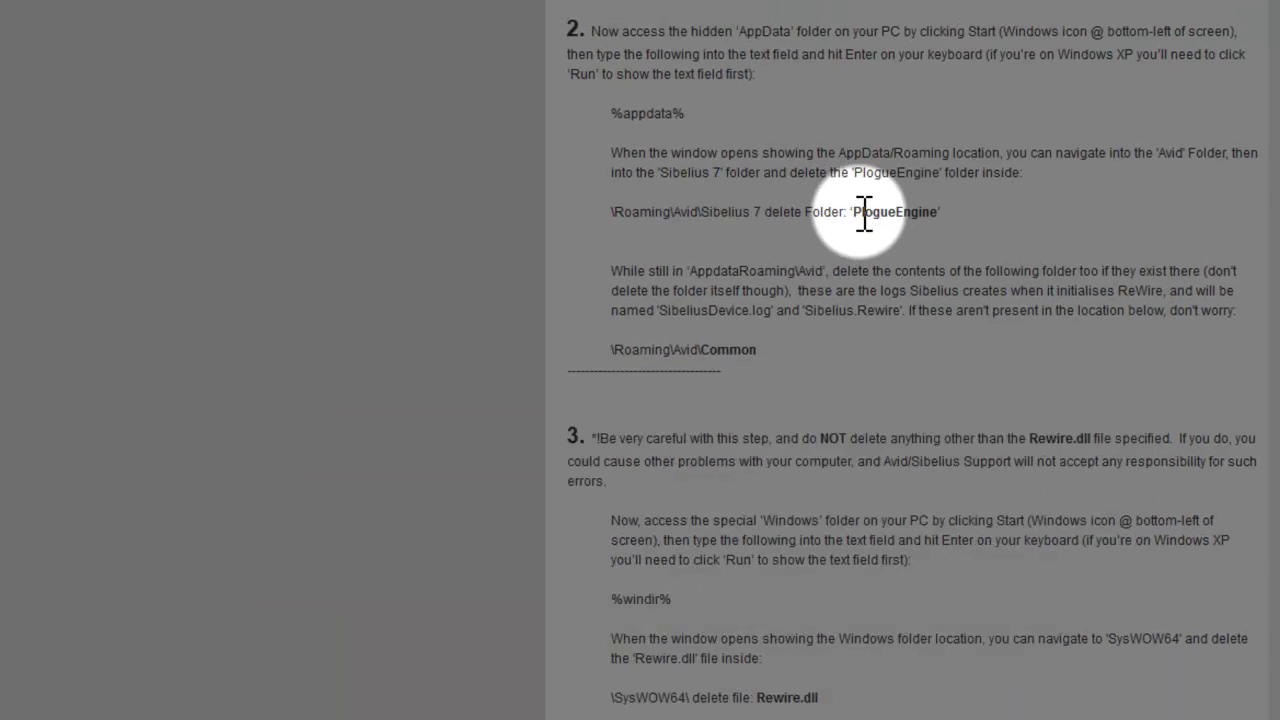
pyautogui.scroll(-1, 800, 240)
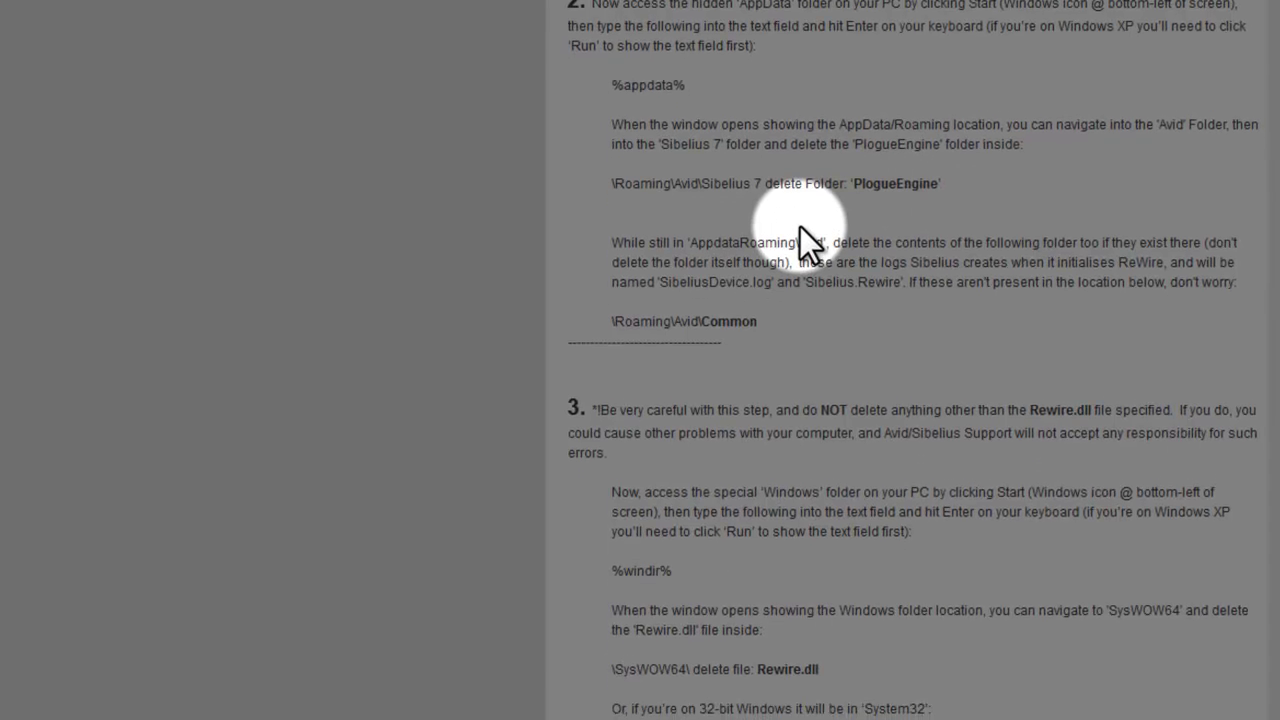
pyautogui.scroll(-4, 800, 226)
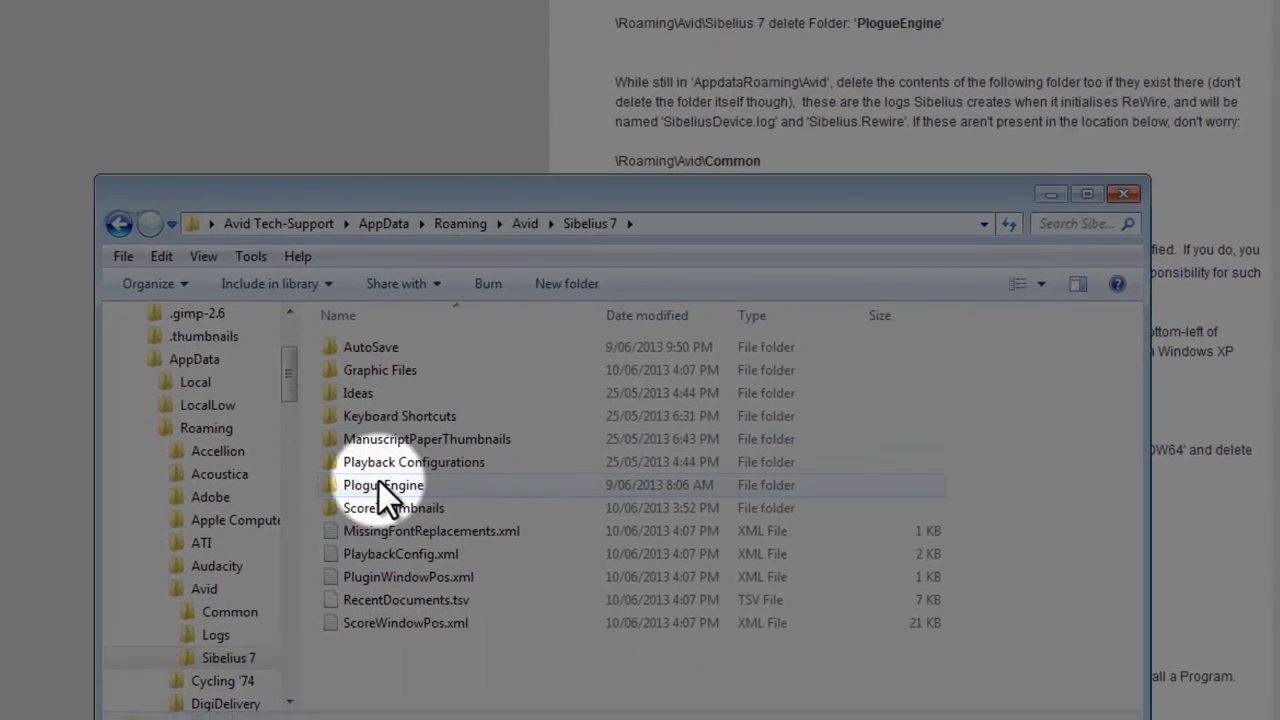
# Delete the PlogueEngine folder and close the Sibelius 7 window.
pyautogui.click(379, 481)
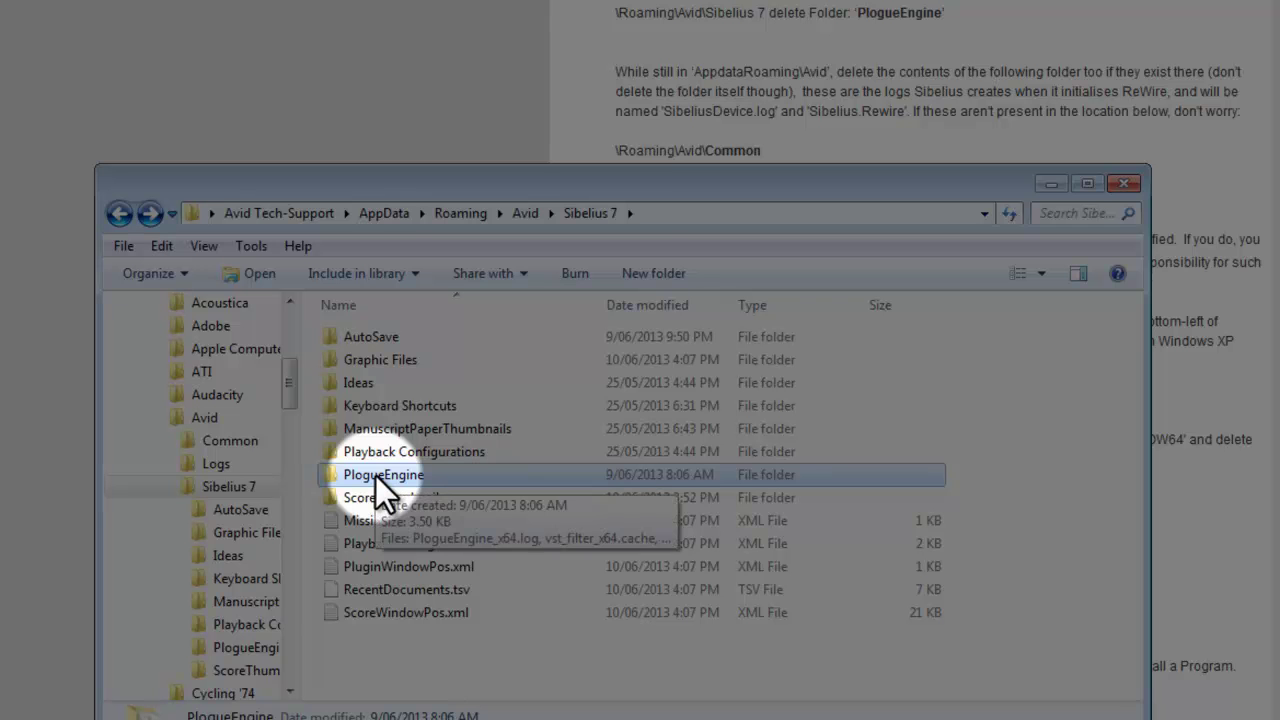
pyautogui.rightClick(376, 476)
pyautogui.click(436, 403)
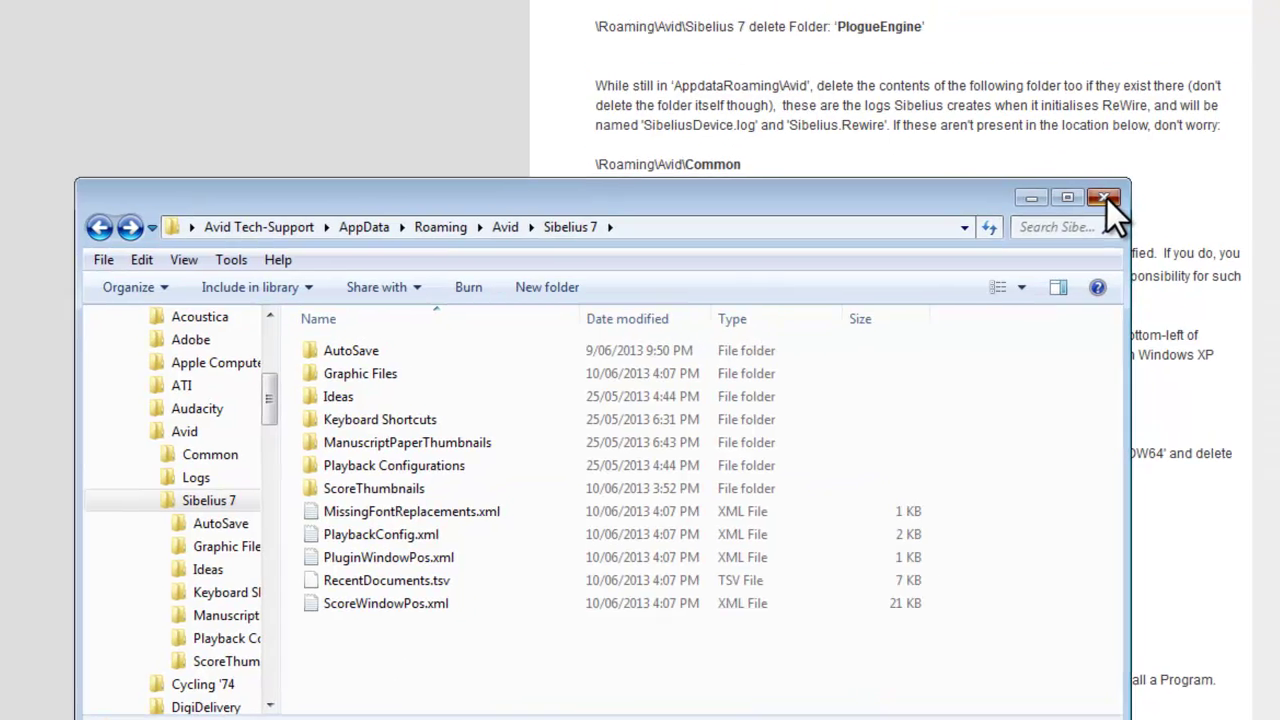
pyautogui.click(1126, 185)
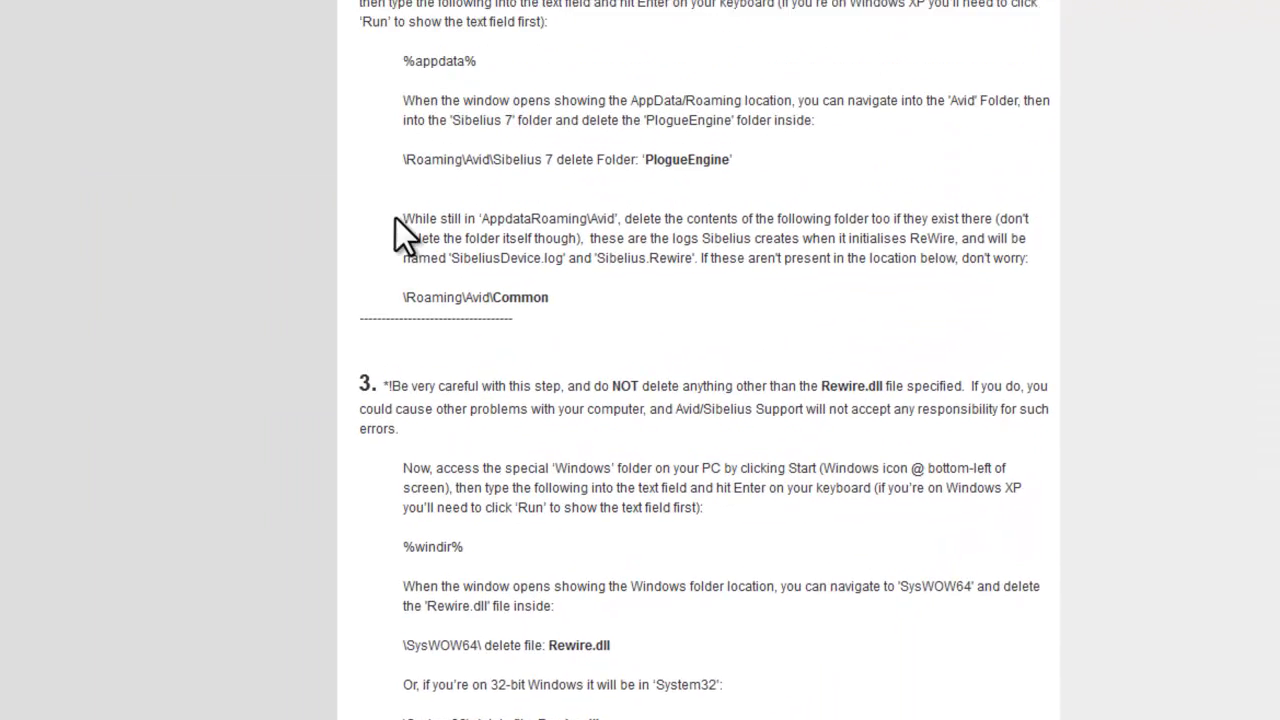
# Highlight the guide's note about the AppData\Roaming\Avid folder.
pyautogui.moveTo(334, 282); pyautogui.dragTo(517, 286)
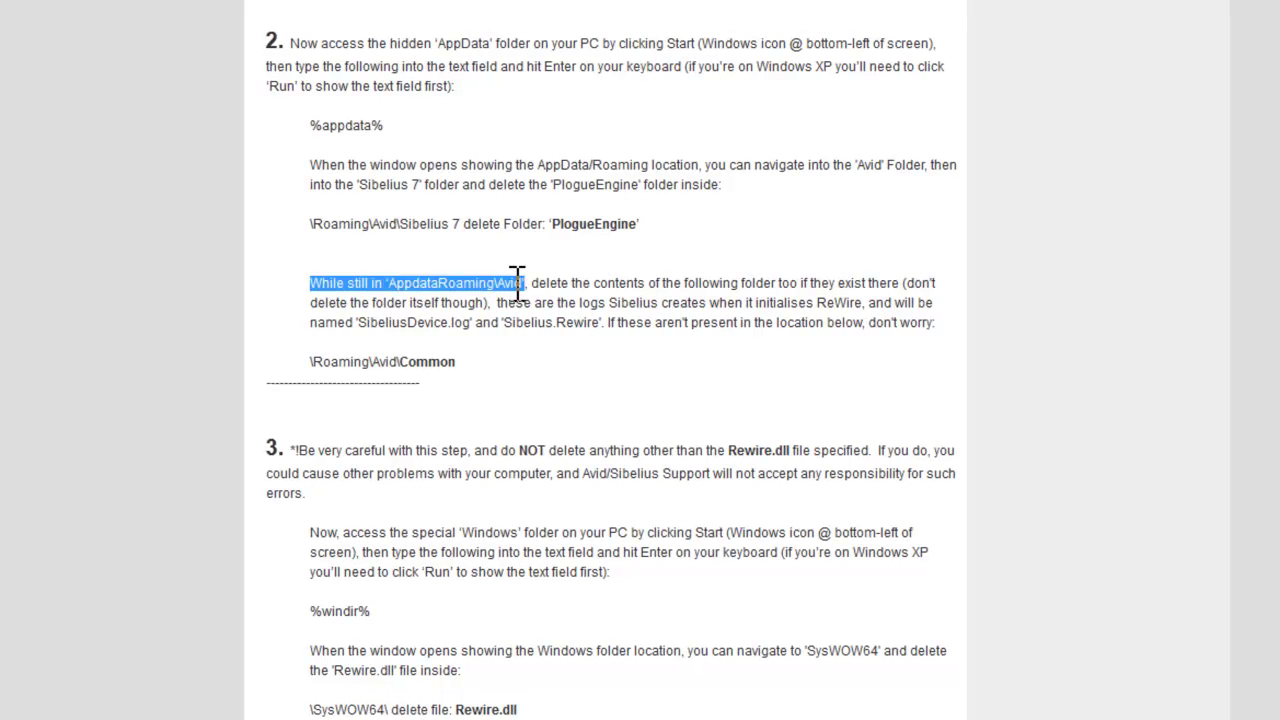
pyautogui.doubleClick(510, 283)
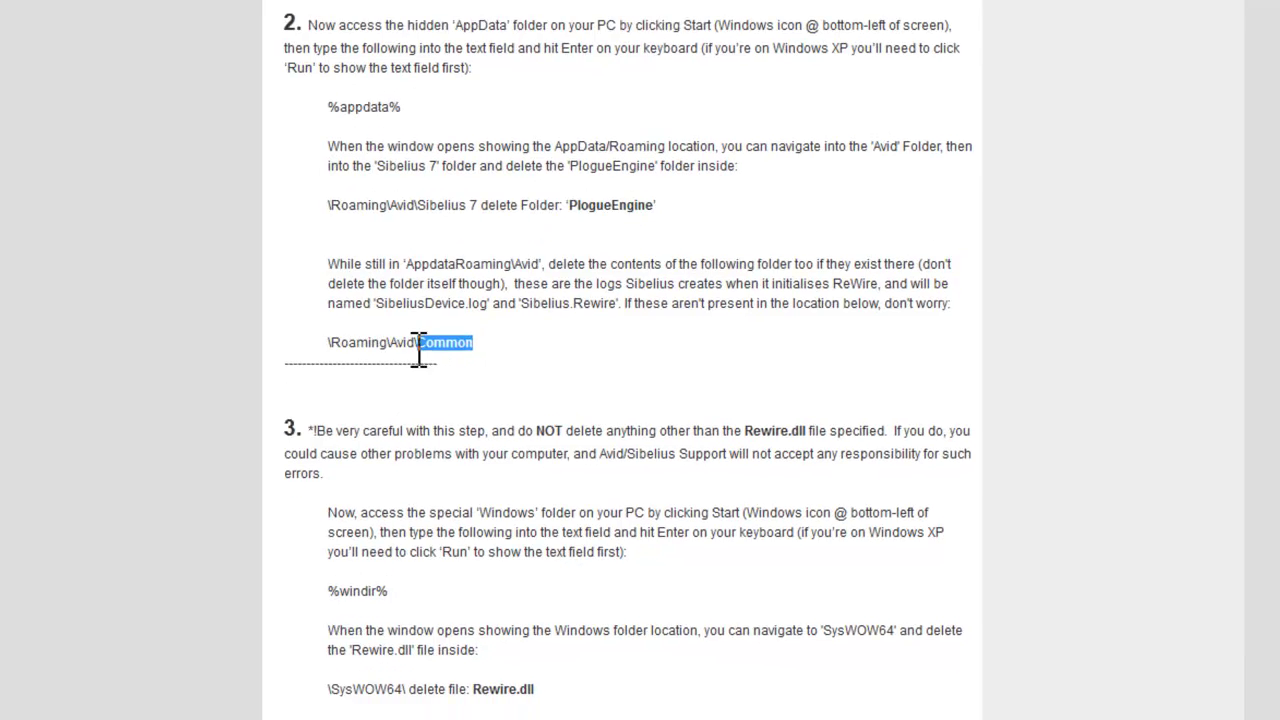
pyautogui.click(282, 432)
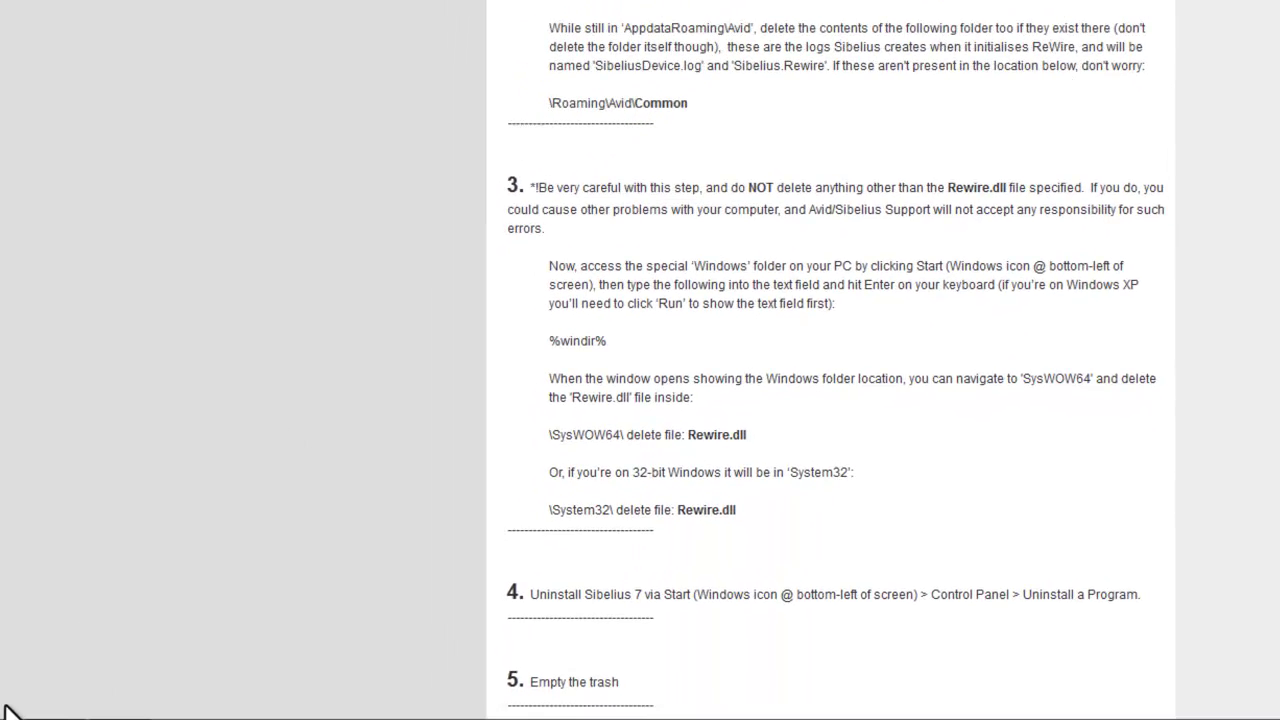
# Open Roaming\Avid\Common by searching %appdata% from the Start menu.
pyautogui.click(30, 700)
pyautogui.write('%%')
pyautogui.press('Left')
pyautogui.write('appdat')
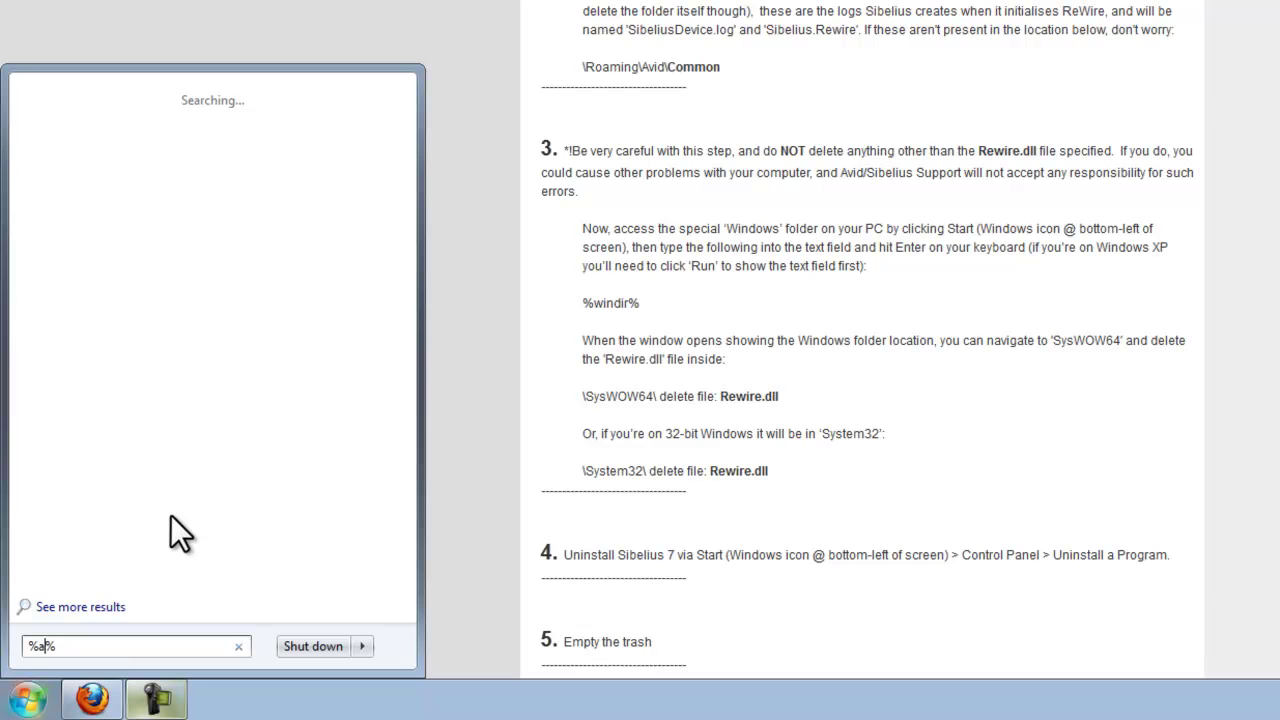
pyautogui.write('a')
pyautogui.press('Return')
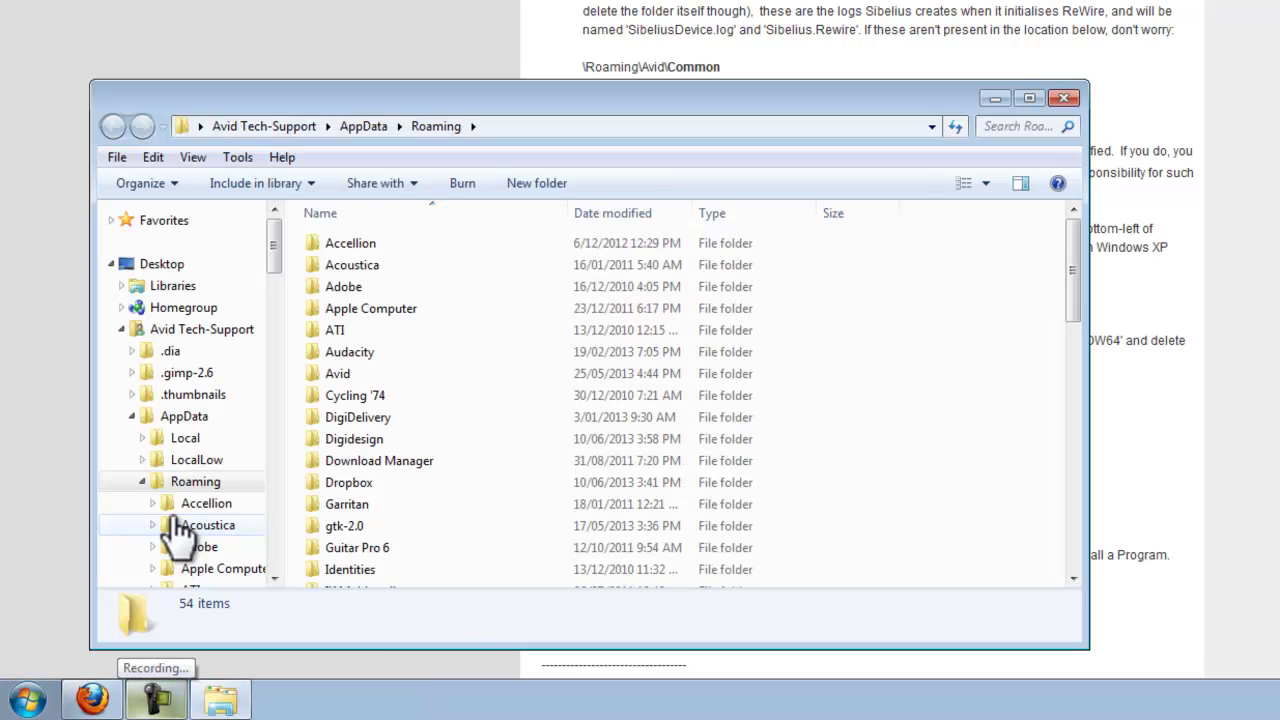
pyautogui.doubleClick(339, 375)
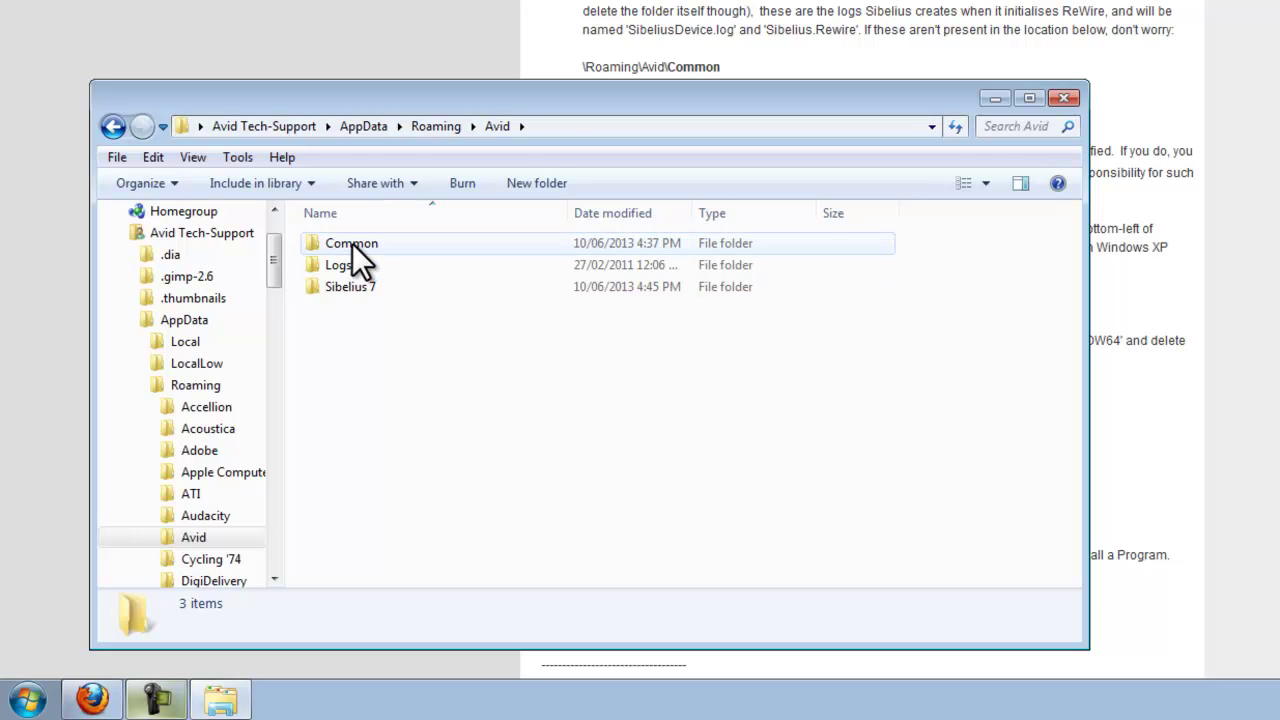
pyautogui.doubleClick(352, 243)
# Delete sibelius.rewire and SibeliusDevice.log together, confirming the move to the Recycle Bin.
pyautogui.click(352, 243)
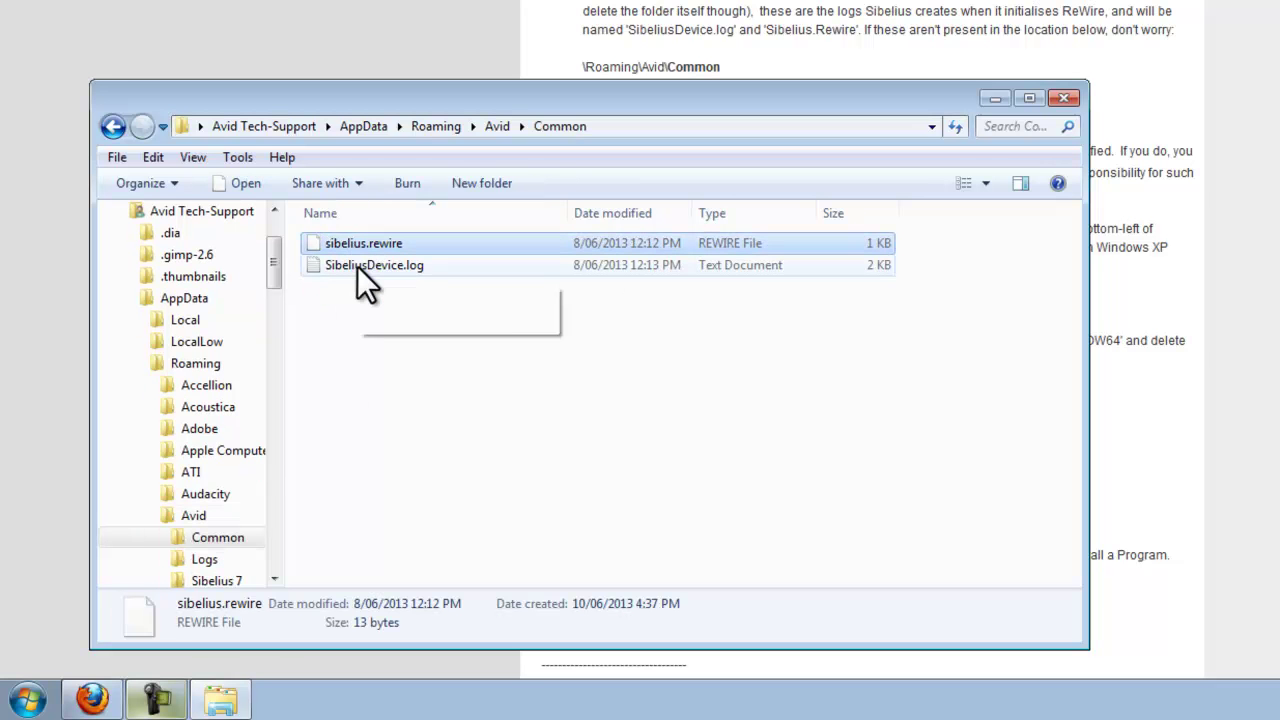
pyautogui.keyDown('shift'); pyautogui.click(352, 263); pyautogui.keyUp('shift')
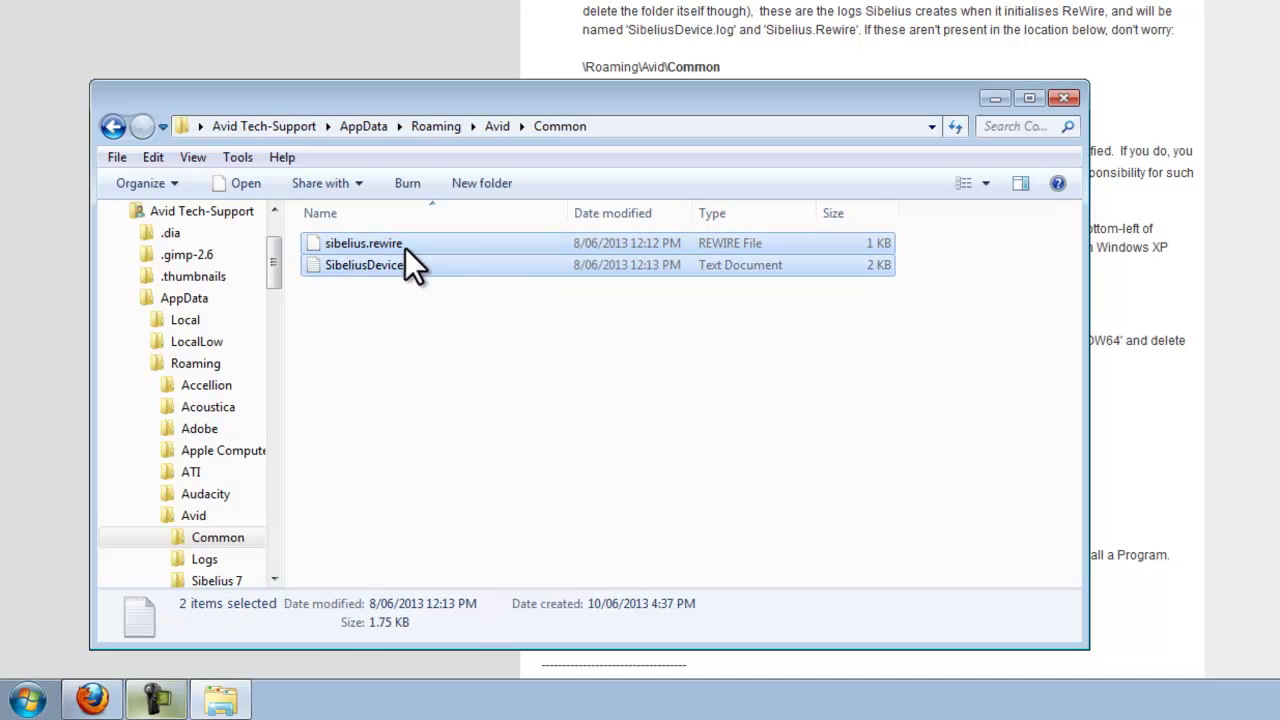
pyautogui.rightClick(350, 243)
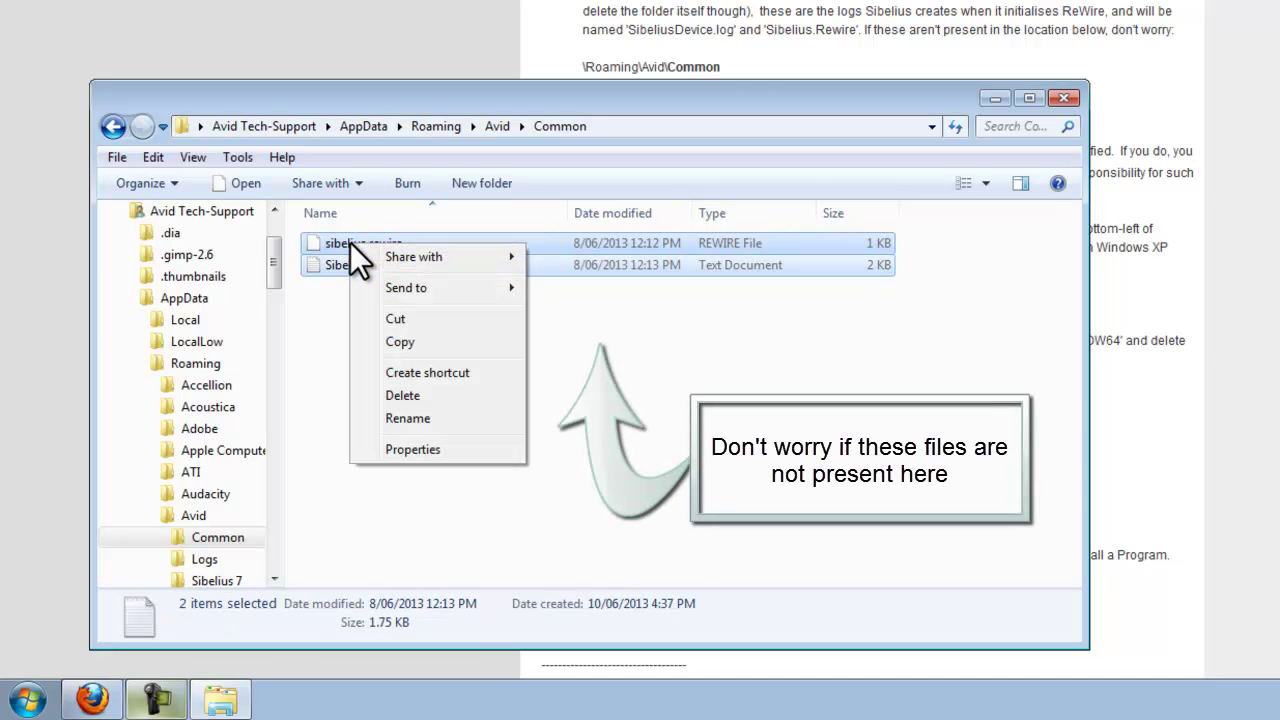
pyautogui.click(413, 397)
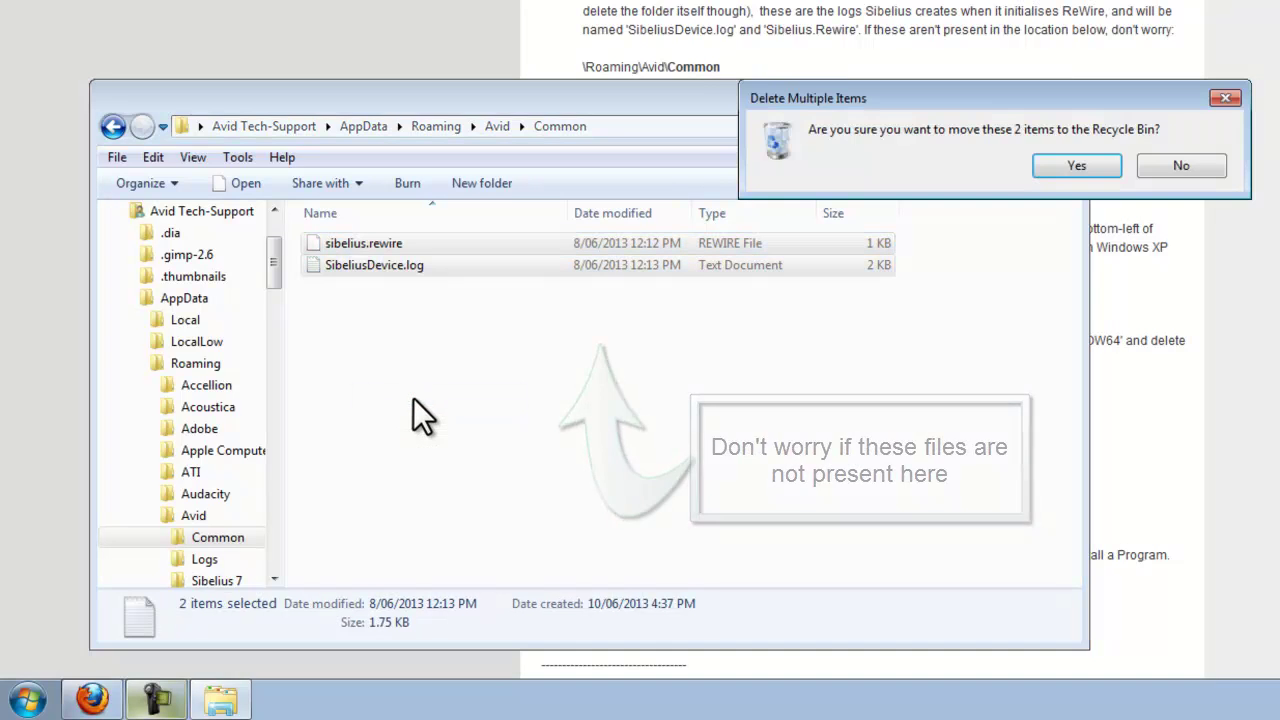
pyautogui.press('Return')
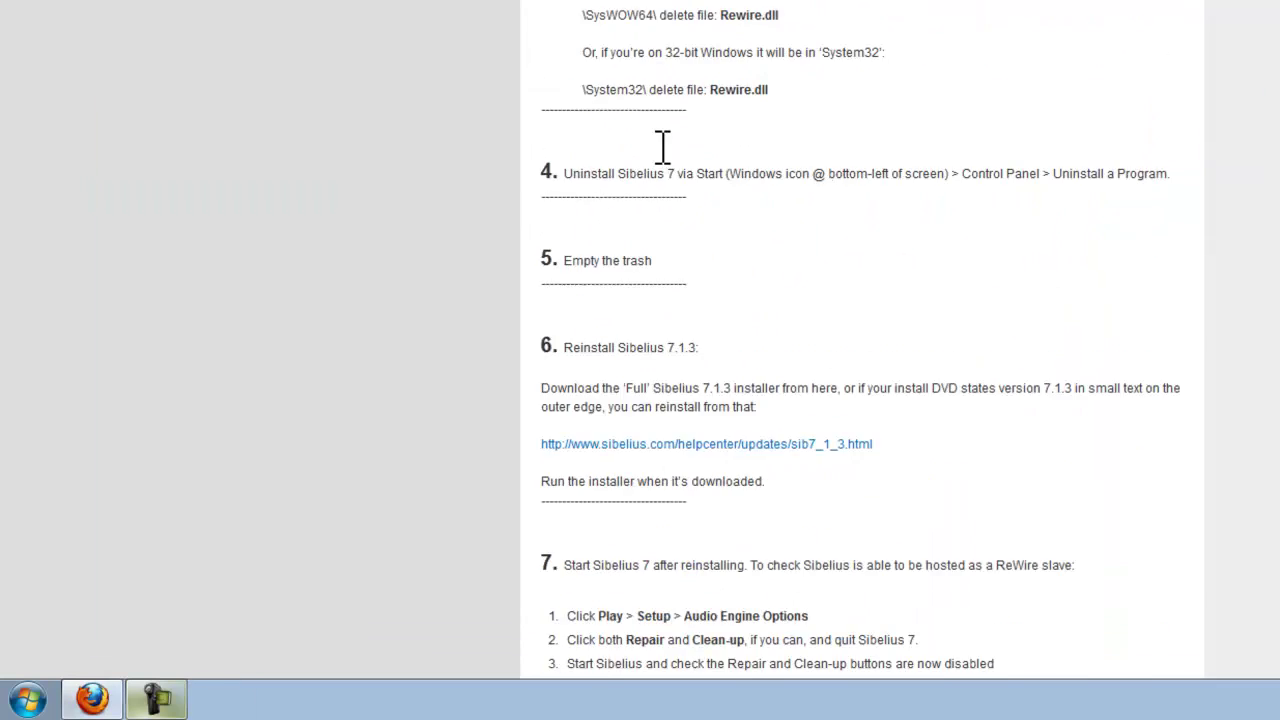
# Review step 3's Rewire.dll warning paragraph, highlighting it for emphasis.
pyautogui.scroll(-1, 654, 116)
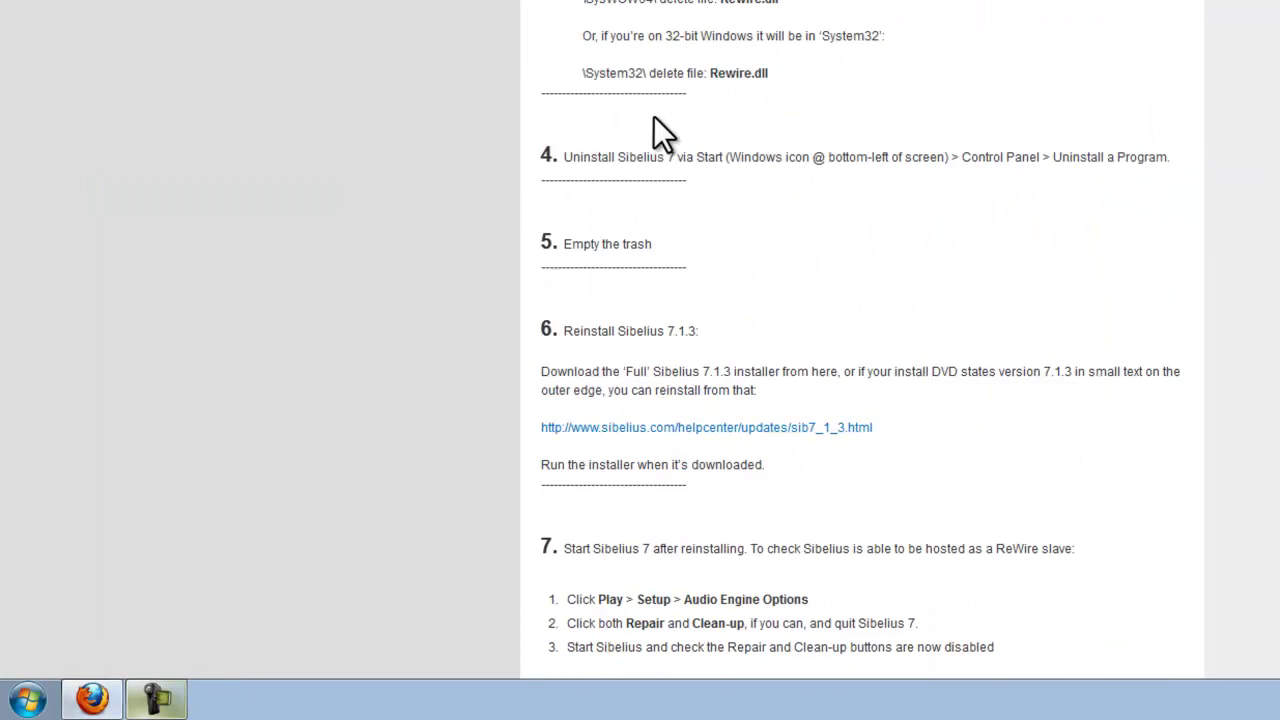
pyautogui.scroll(5, 654, 118)
pyautogui.moveTo(116, 75); pyautogui.dragTo(180, 132)
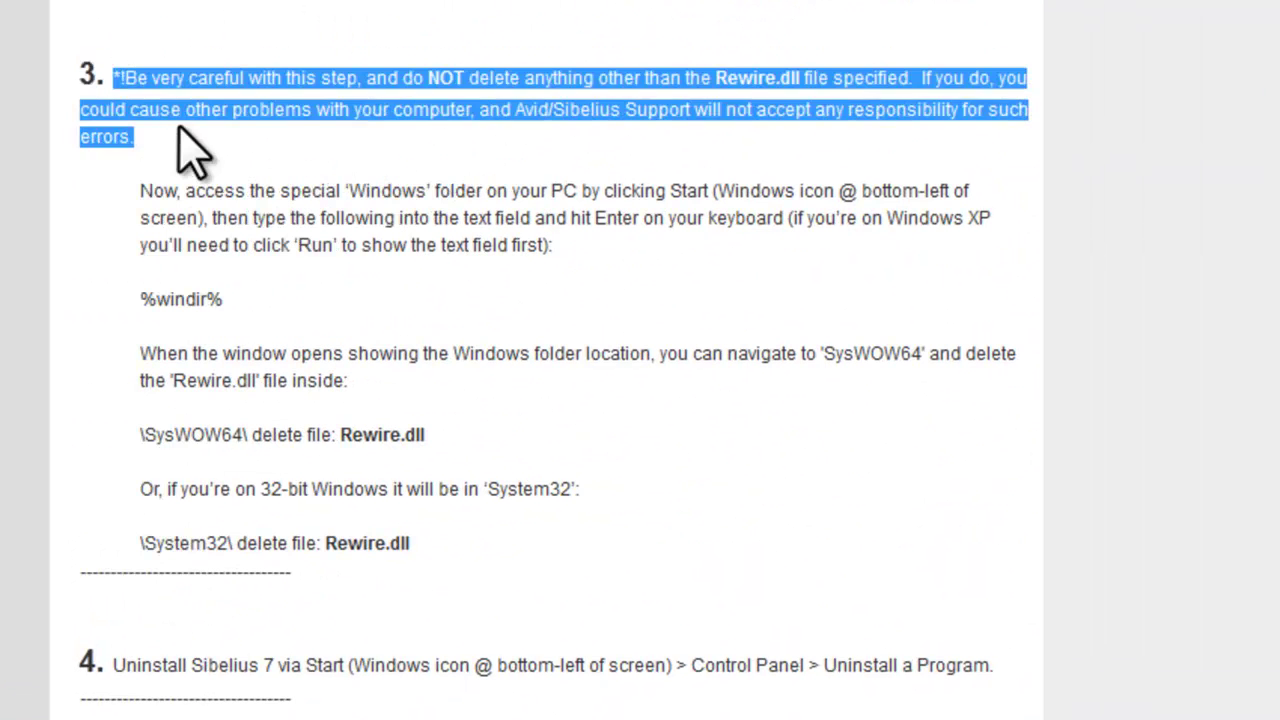
pyautogui.click(300, 110)
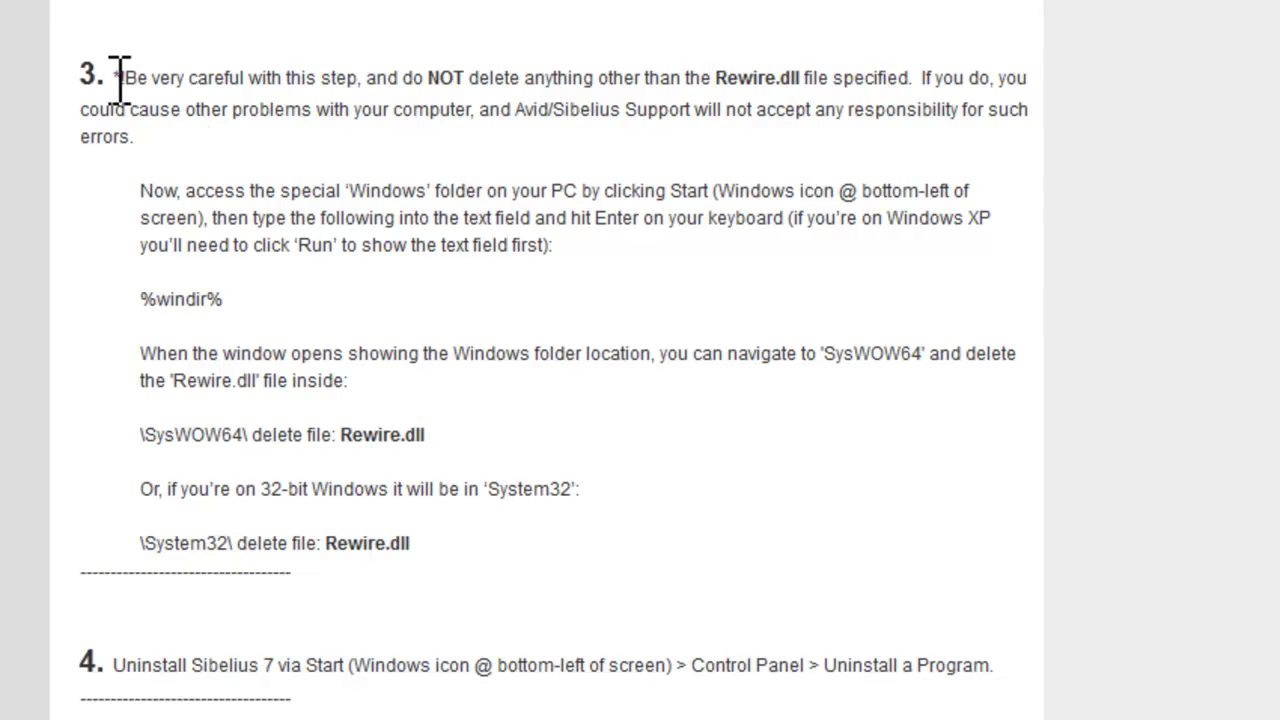
pyautogui.moveTo(116, 76); pyautogui.dragTo(176, 140)
pyautogui.click(175, 131)
pyautogui.moveTo(122, 78); pyautogui.dragTo(177, 143)
pyautogui.click(157, 160)
pyautogui.moveTo(119, 78); pyautogui.dragTo(183, 142)
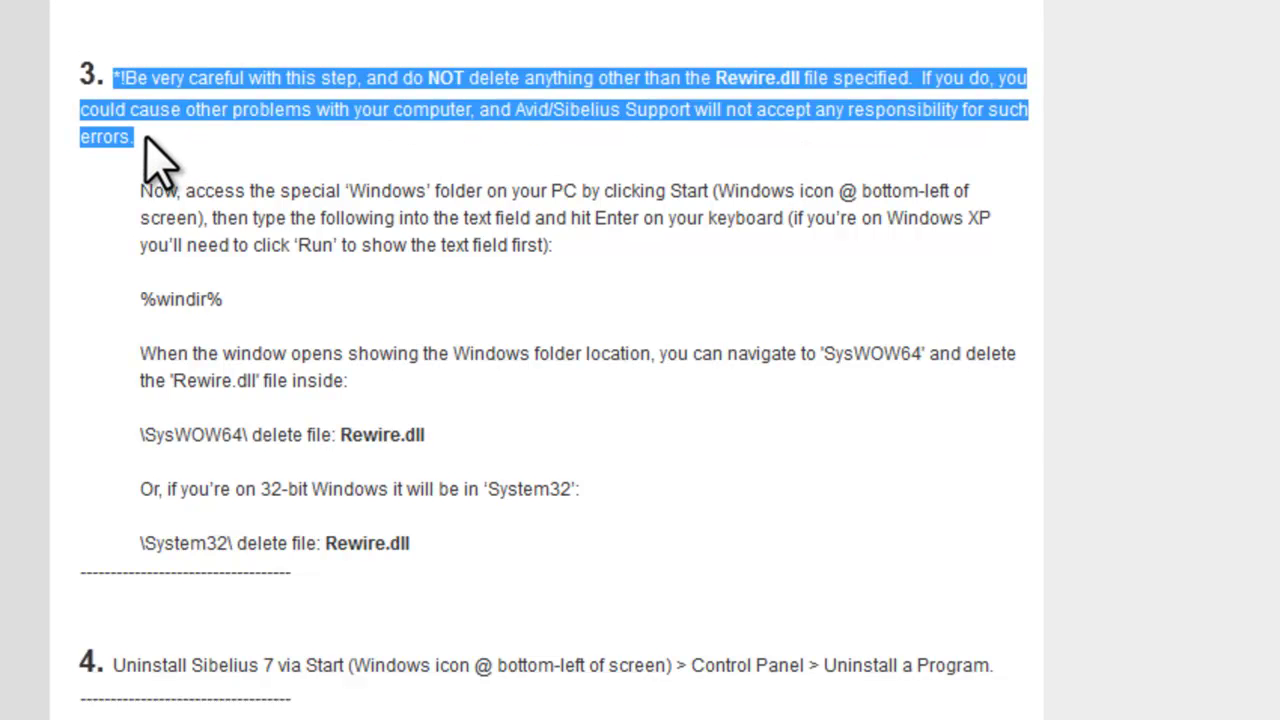
pyautogui.click(146, 140)
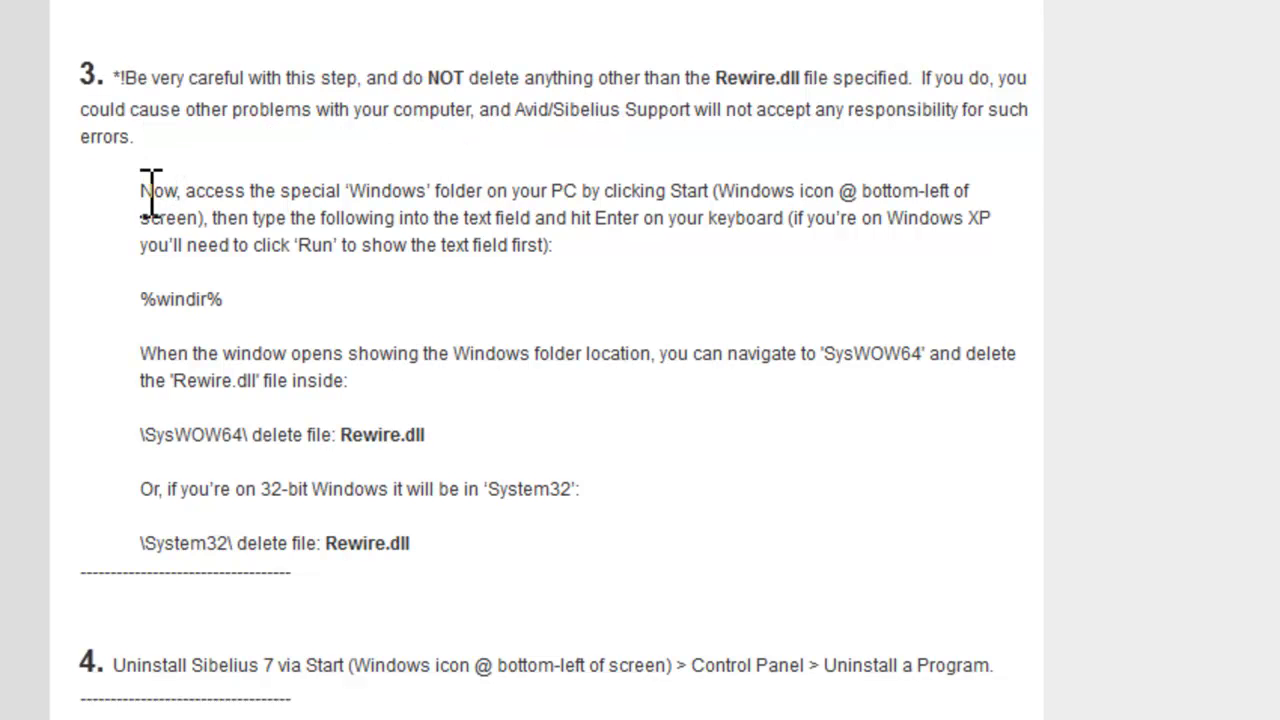
# Copy the %windir% location text from step 3.
pyautogui.moveTo(143, 300); pyautogui.dragTo(318, 312)
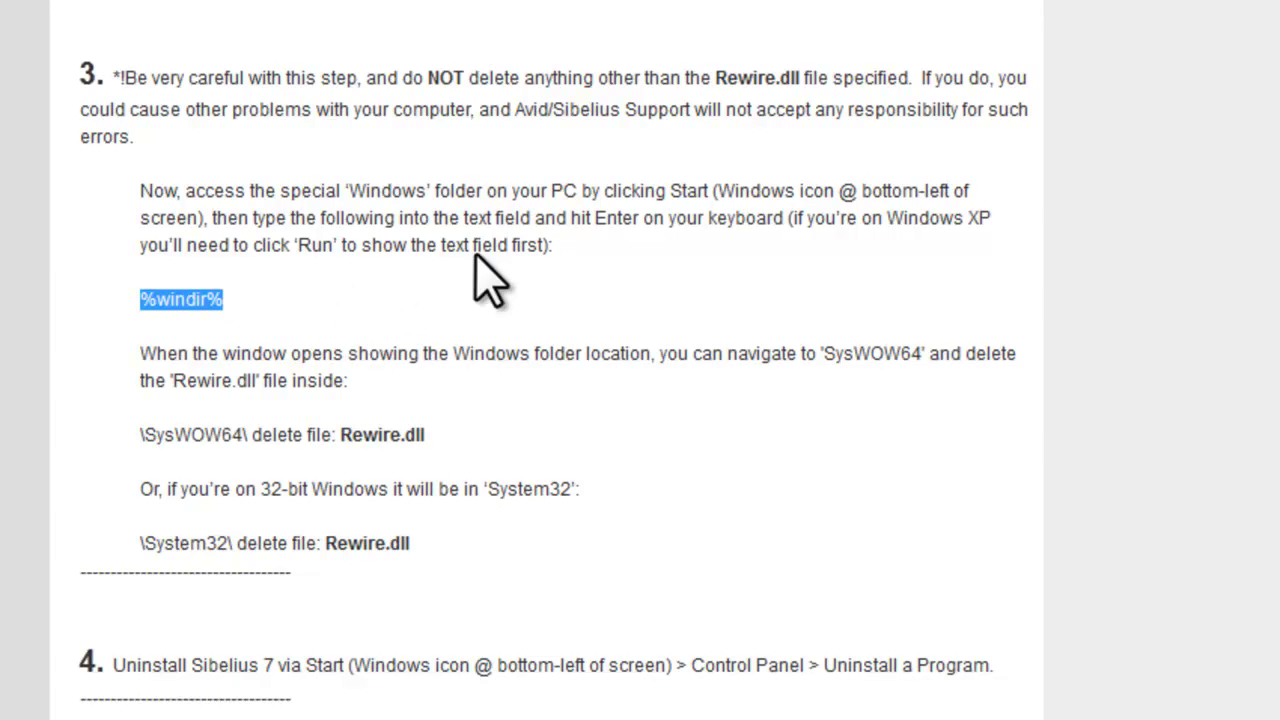
pyautogui.click(160, 300)
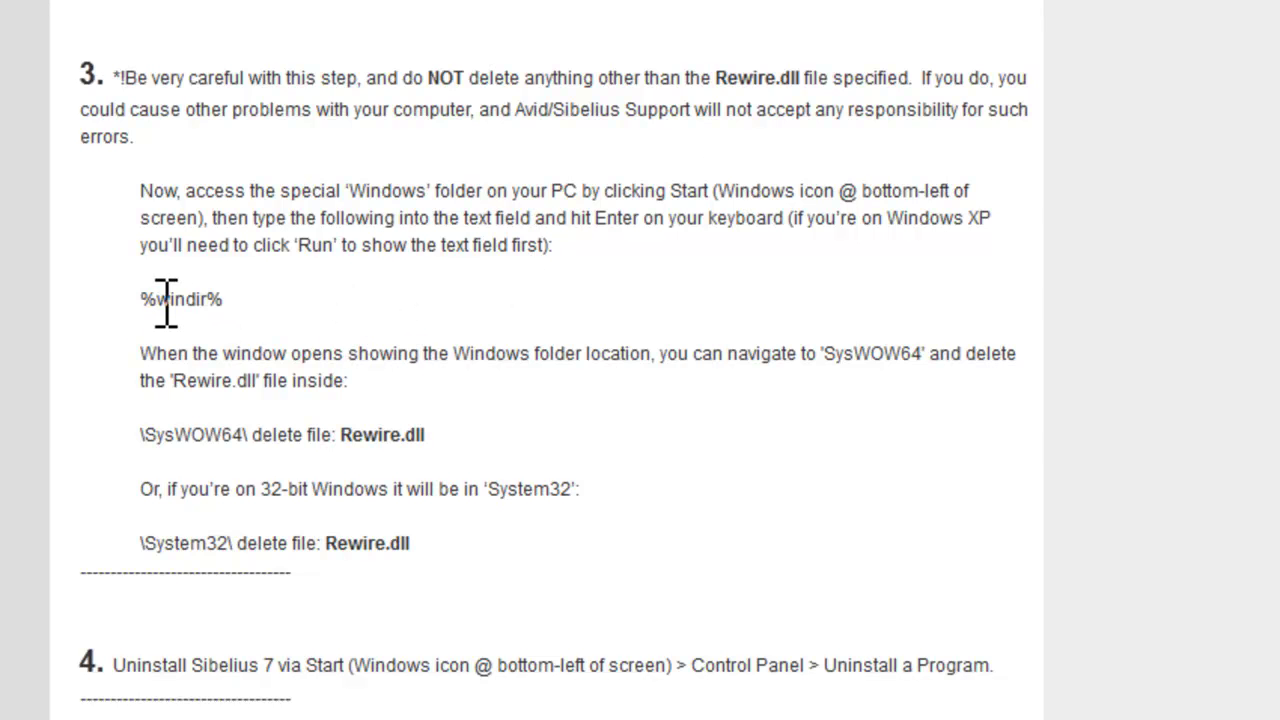
pyautogui.moveTo(143, 300); pyautogui.dragTo(263, 318)
pyautogui.rightClick(202, 298)
pyautogui.click(305, 326)
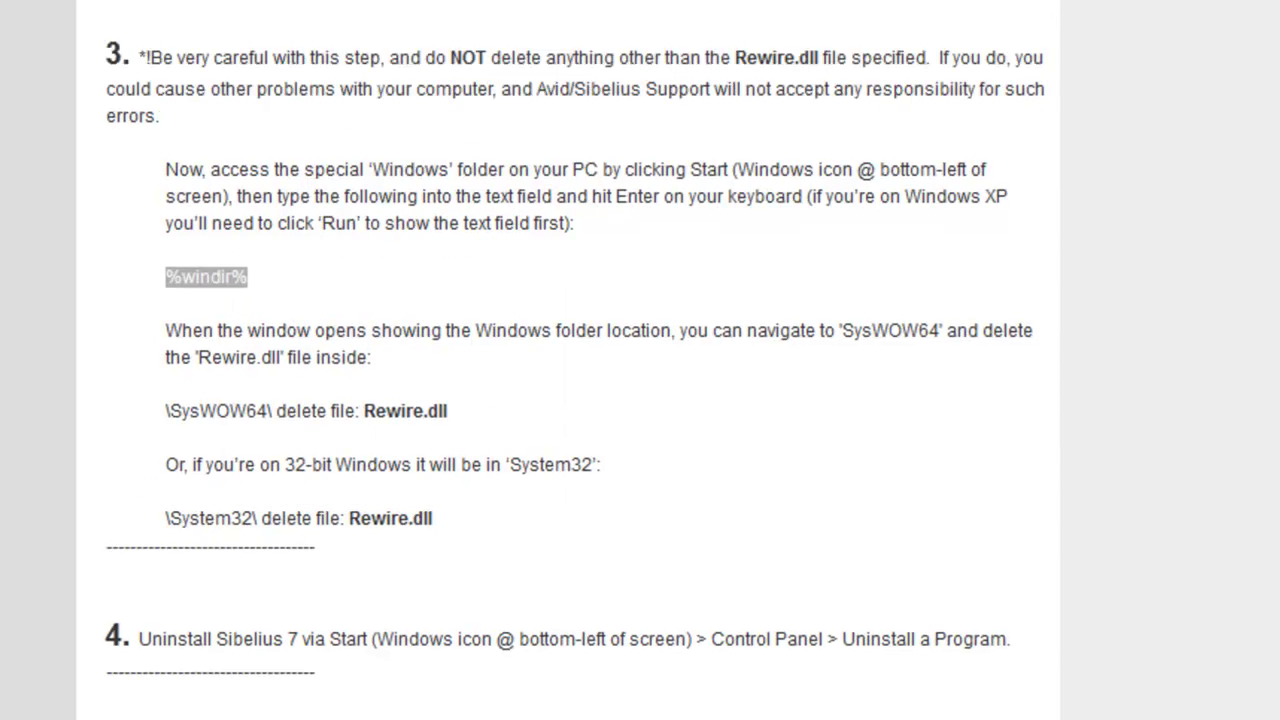
# Open the Windows folder by pasting %windir% into the Start search.
pyautogui.click(30, 697)
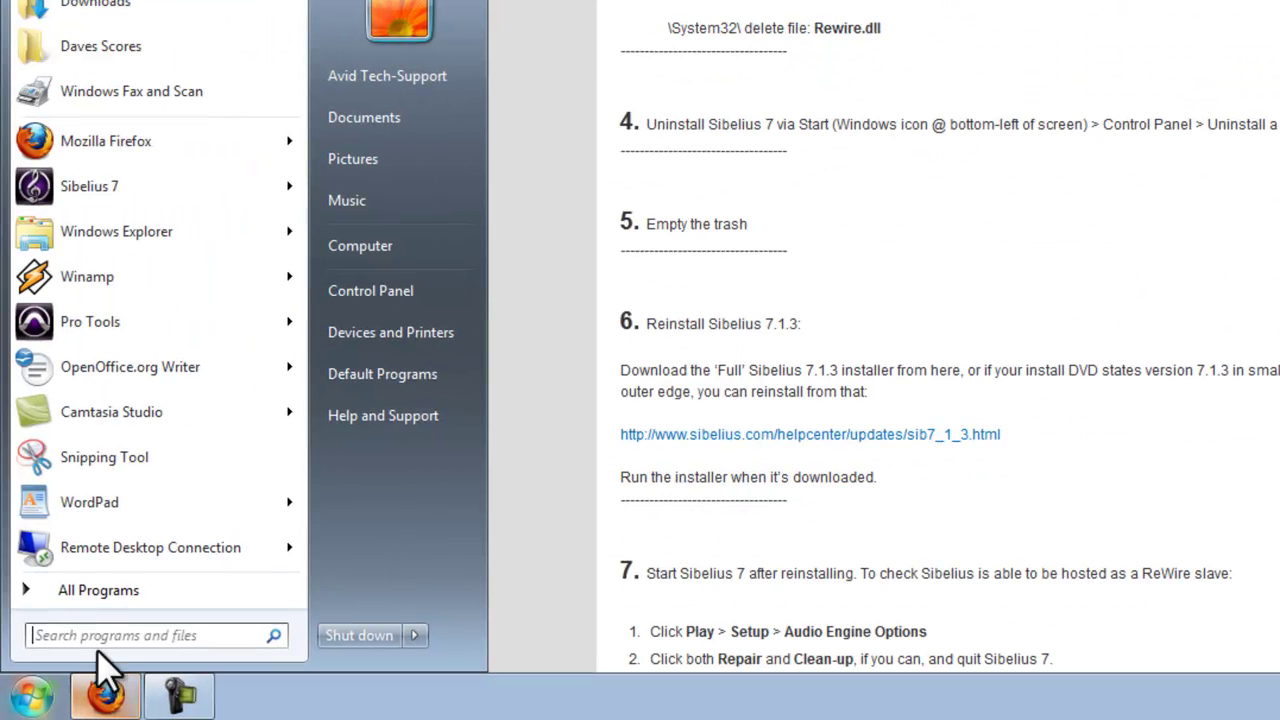
pyautogui.click(76, 636)
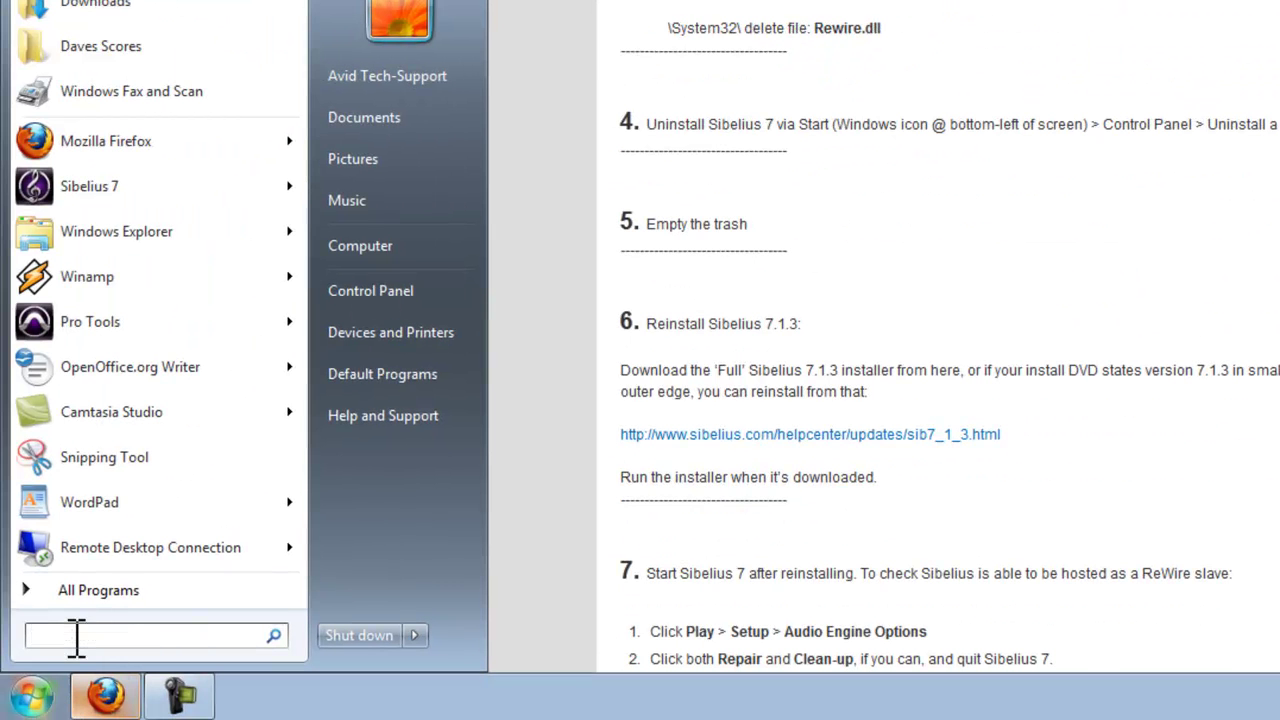
pyautogui.rightClick(76, 636)
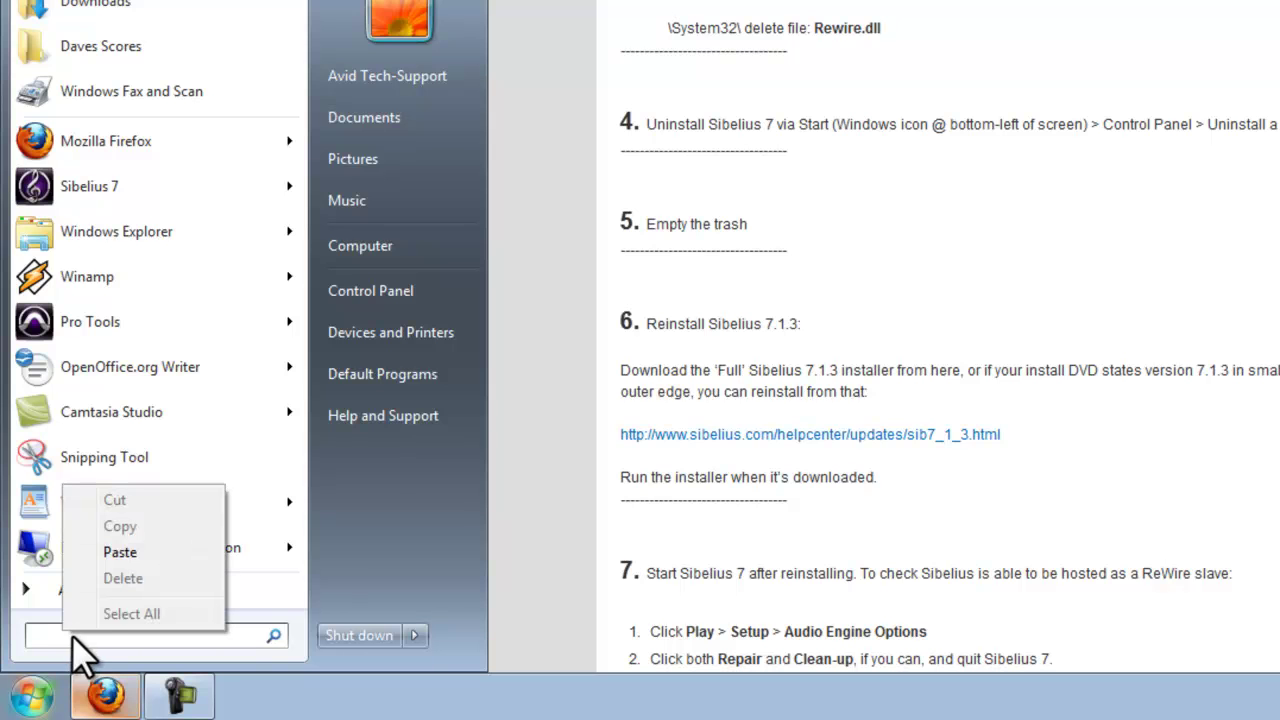
pyautogui.click(124, 551)
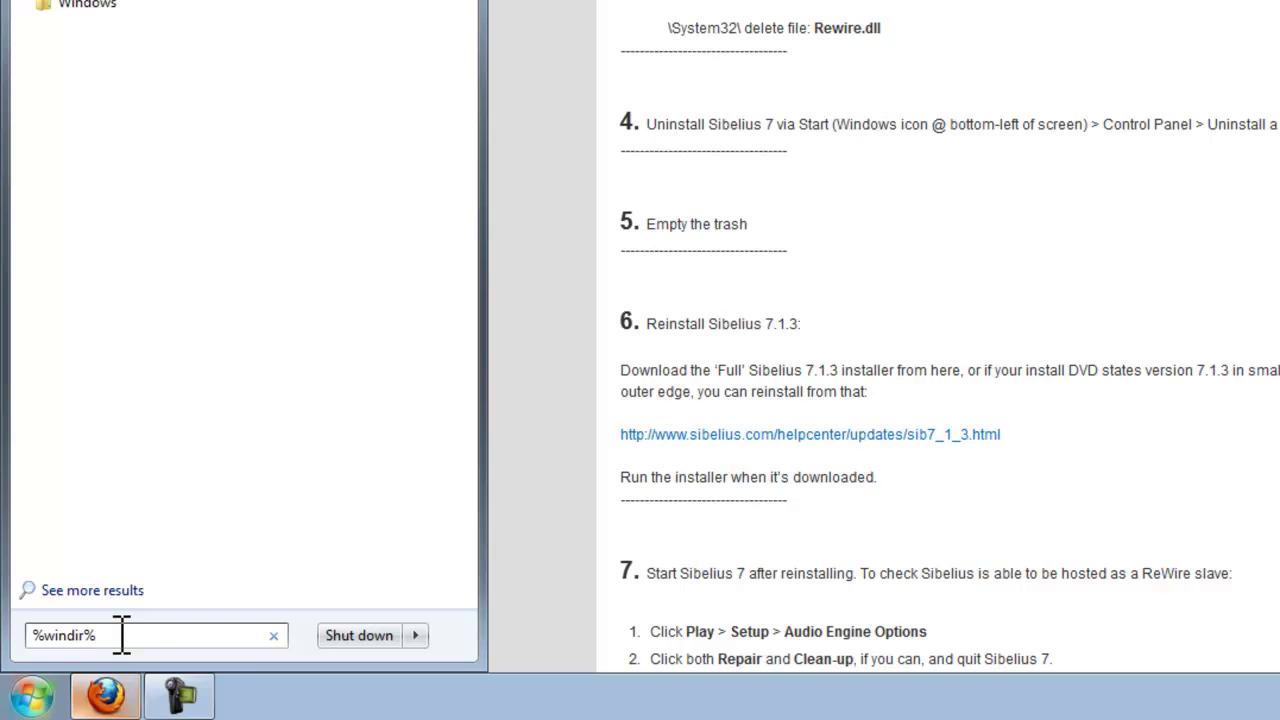
pyautogui.press('Return')
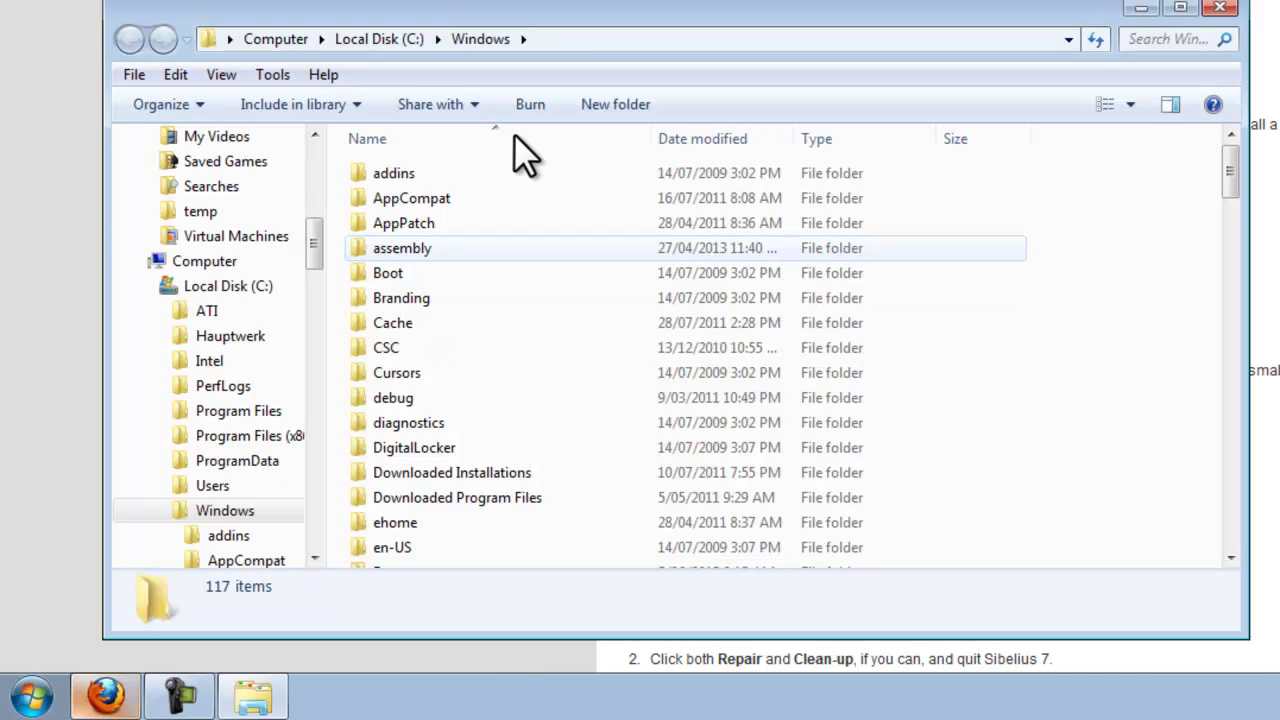
pyautogui.moveTo(540, 14); pyautogui.dragTo(466, 57)
pyautogui.hotkey('alt', 'F4')
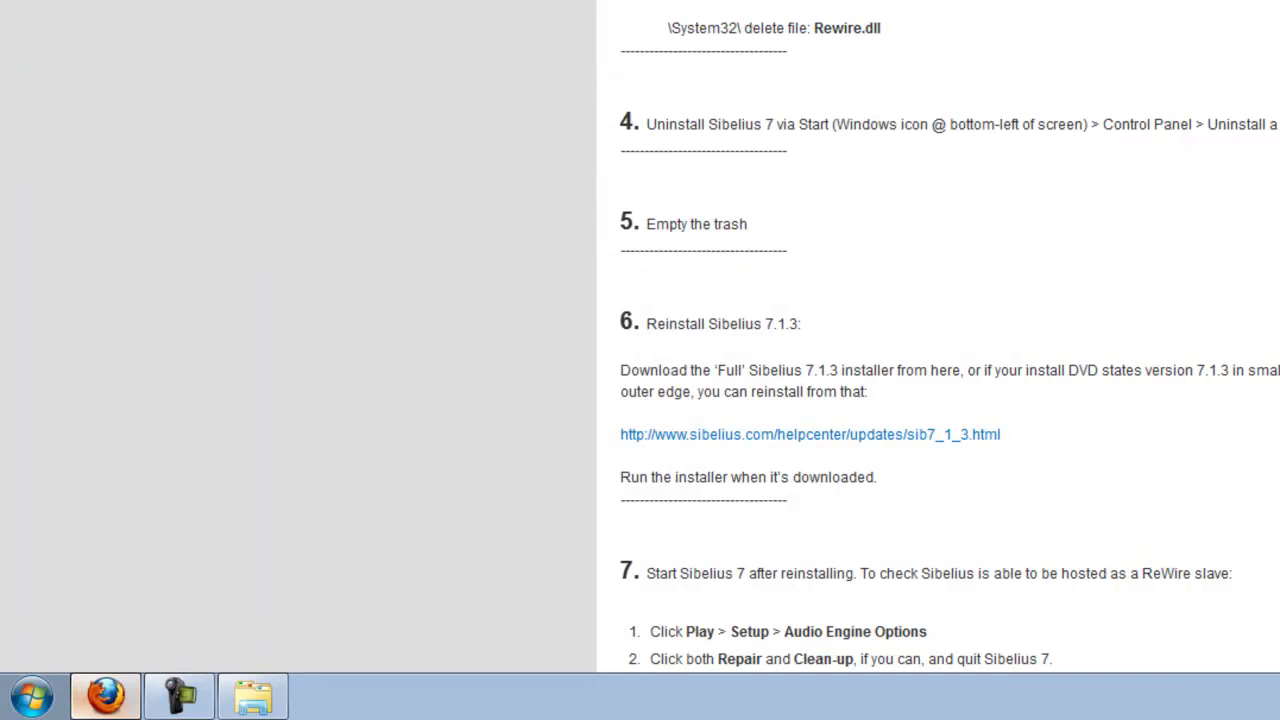
# Open the SysWOW64 folder, checking SysWOW64 and Rewire.dll in step 3.
pyautogui.moveTo(184, 352); pyautogui.dragTo(268, 353)
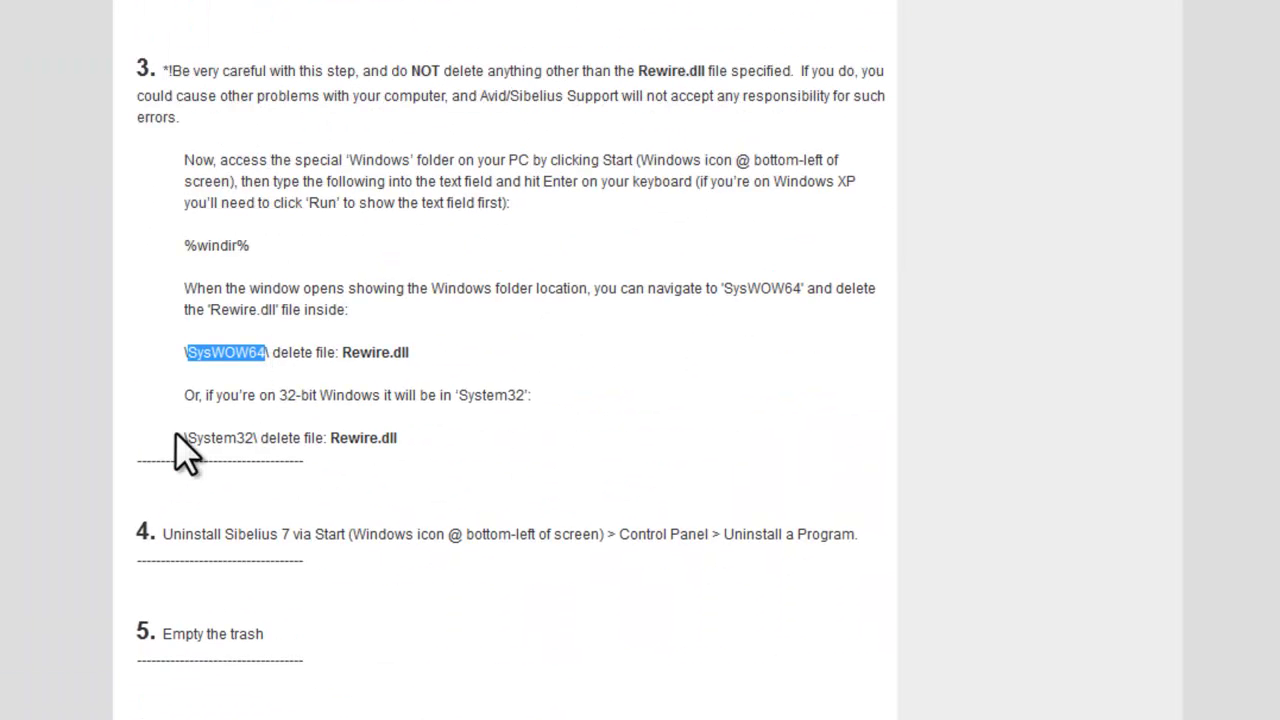
pyautogui.hotkey('alt', 'Tab')
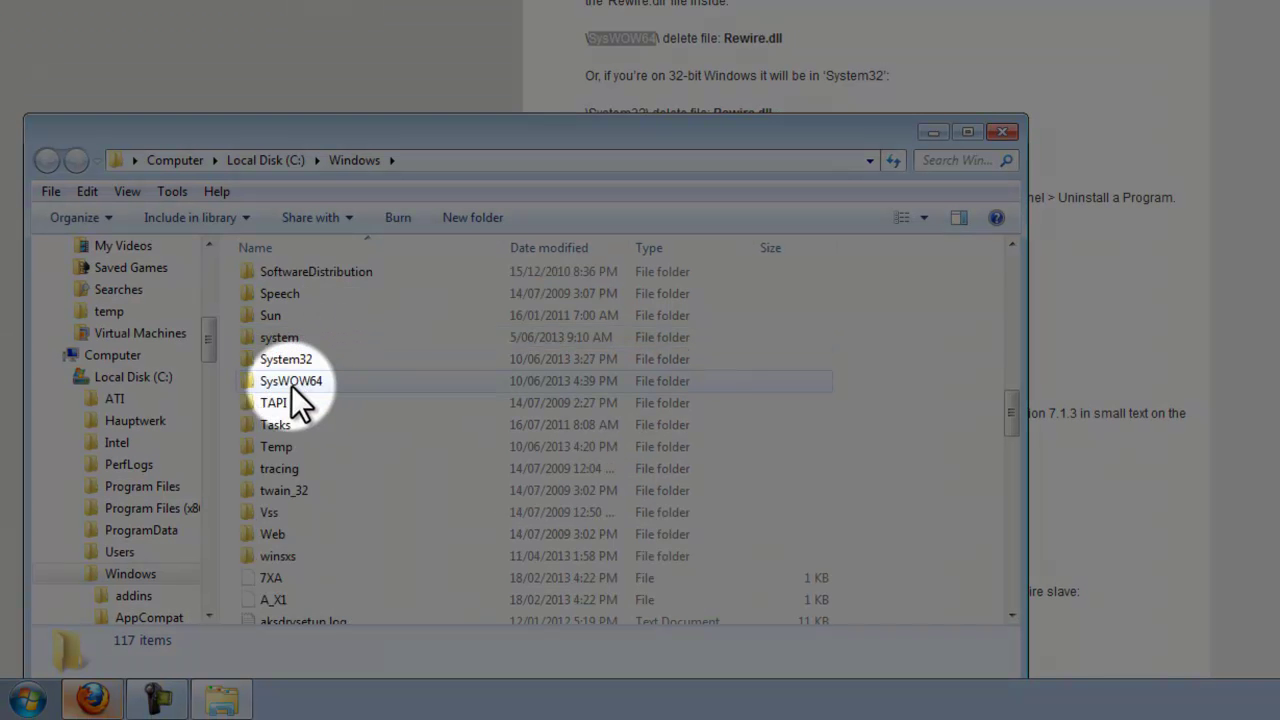
pyautogui.click(291, 383)
pyautogui.doubleClick(289, 384)
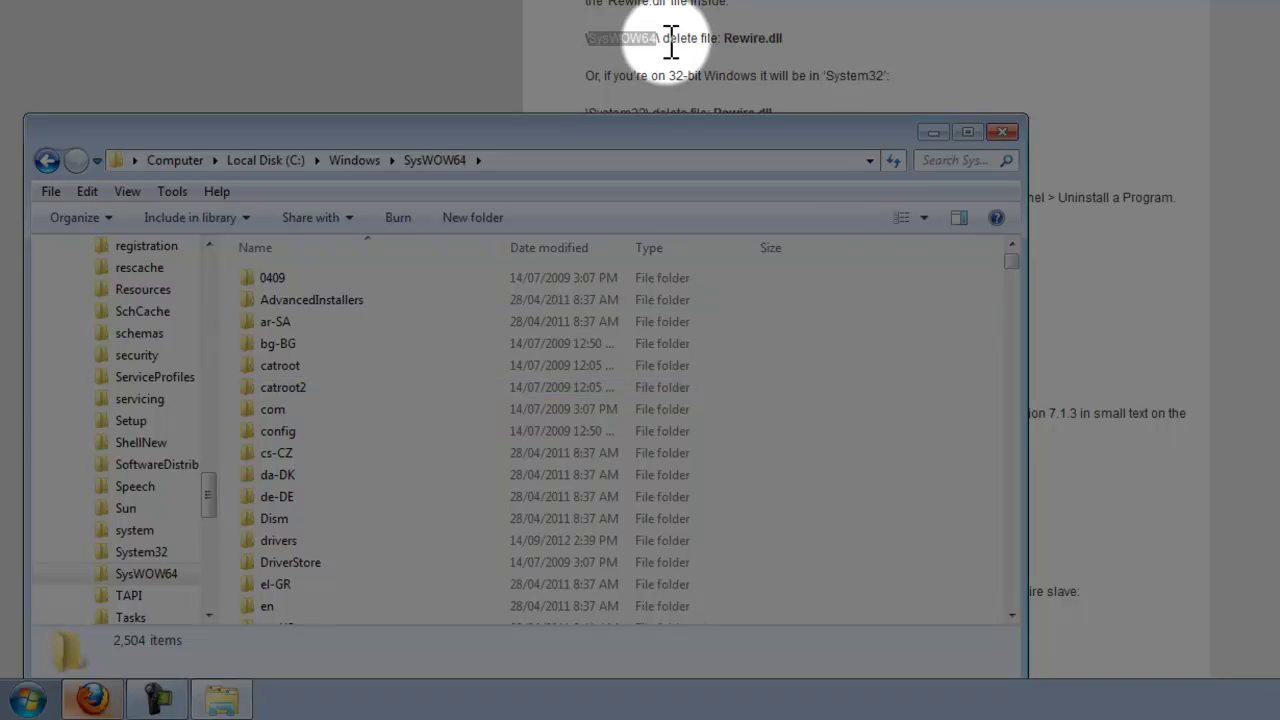
pyautogui.doubleClick(750, 38)
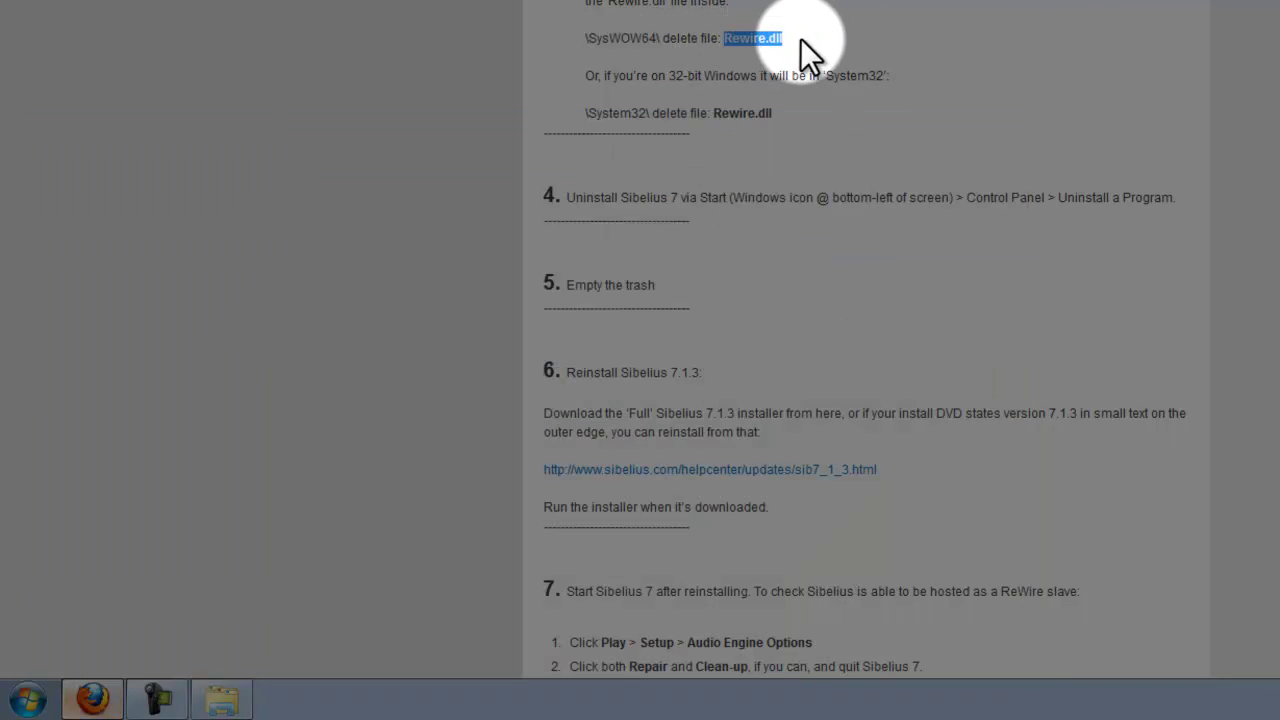
pyautogui.hotkey('alt', 'Tab')
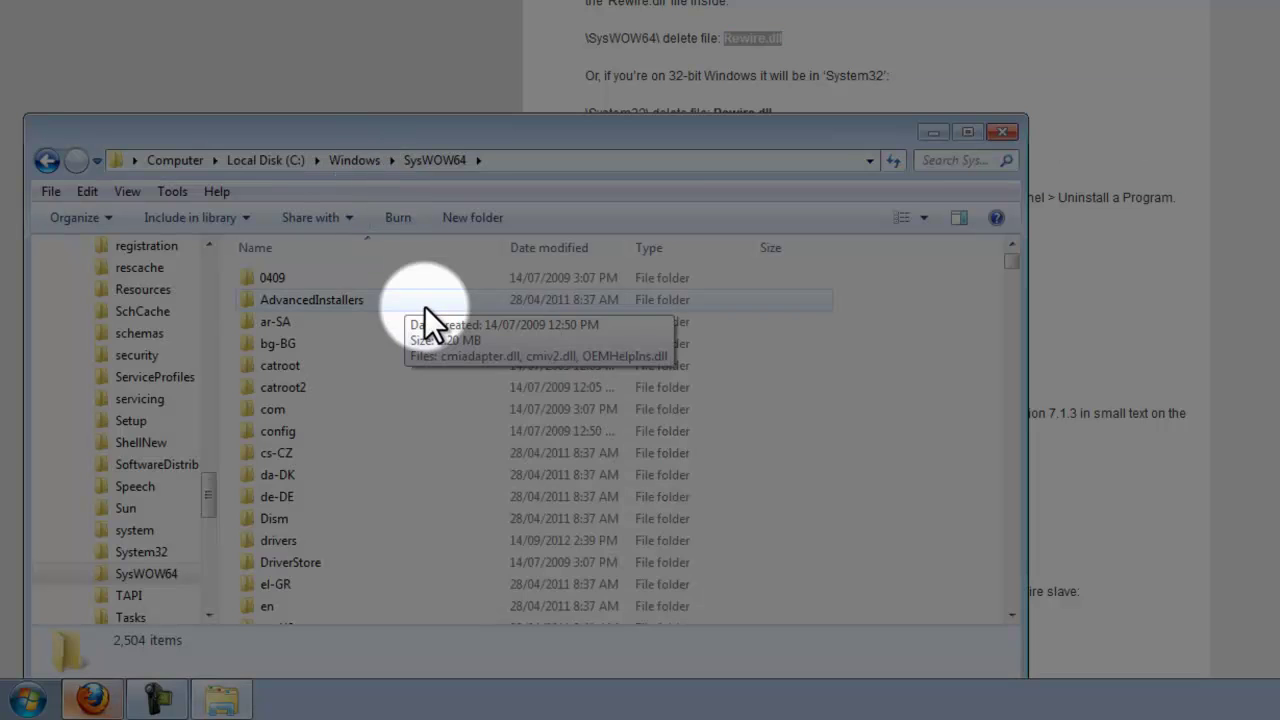
# Delete ReWire.dll from SysWOW64, confirming the move to the Recycle Bin.
pyautogui.scroll(-5, 424, 306)
pyautogui.moveTo(1011, 262); pyautogui.dragTo(1021, 516)
pyautogui.scroll(1, 302, 299)
pyautogui.click(276, 337)
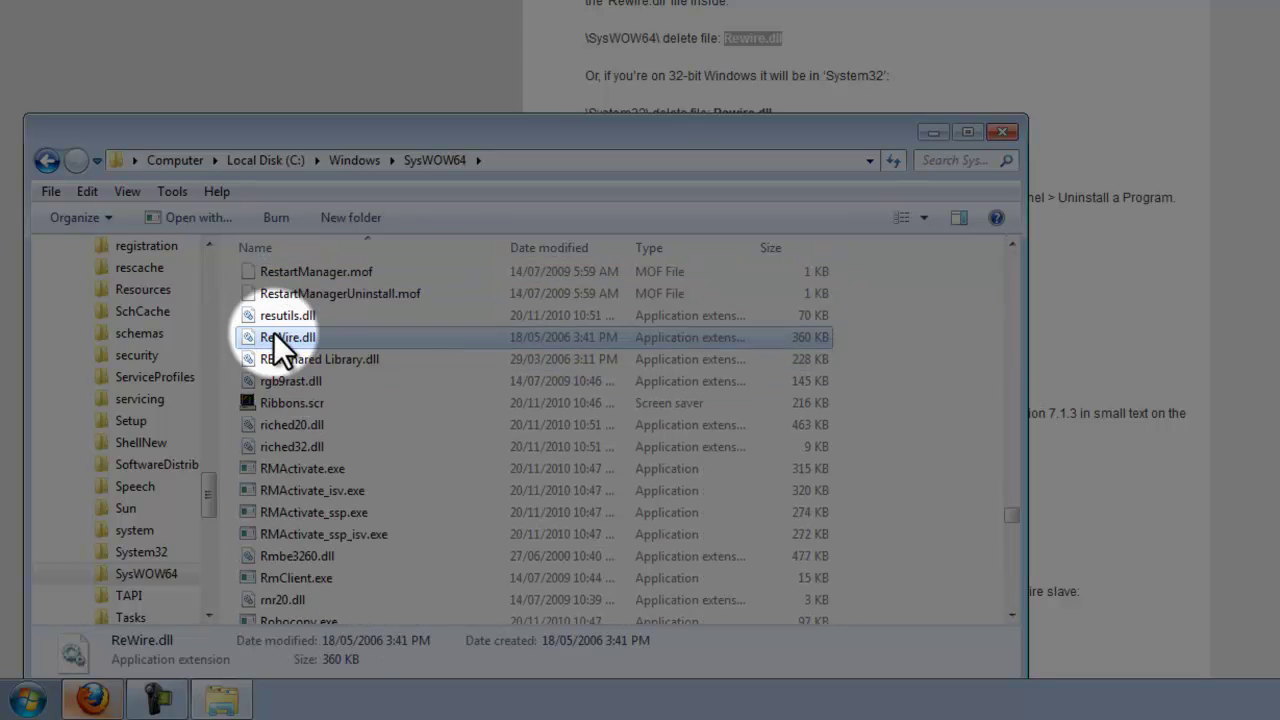
pyautogui.rightClick(279, 340)
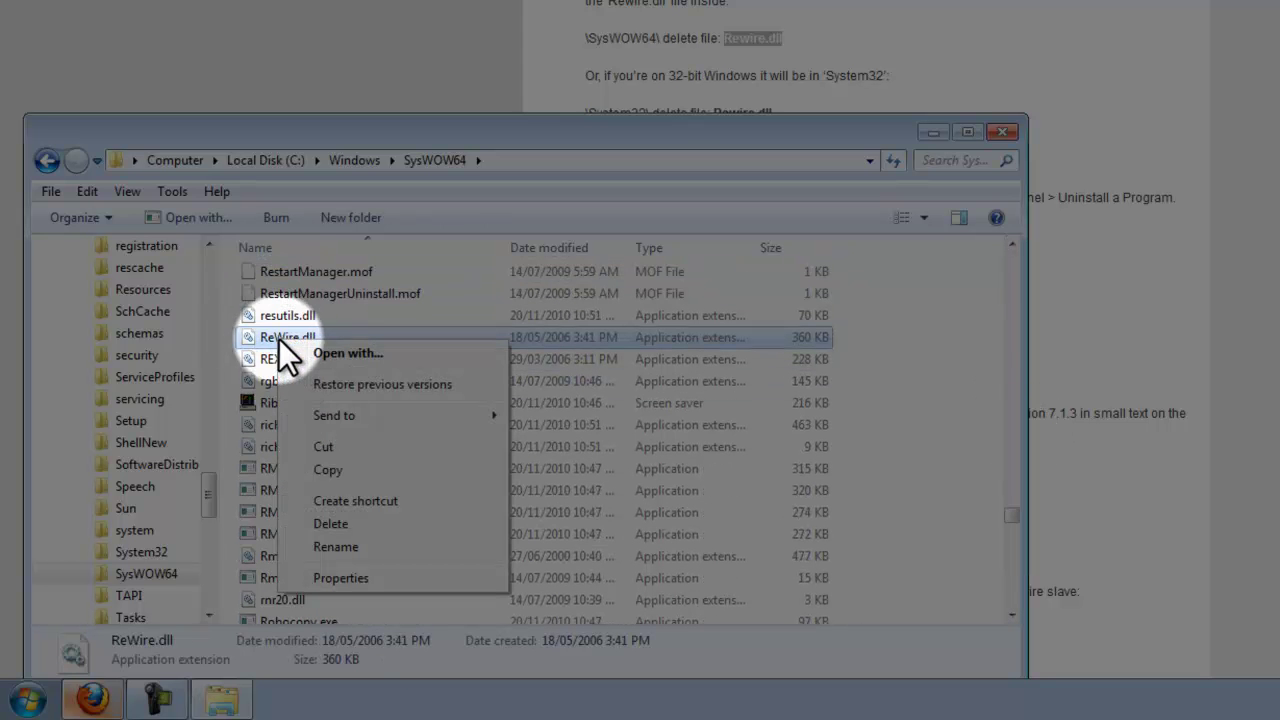
pyautogui.click(333, 524)
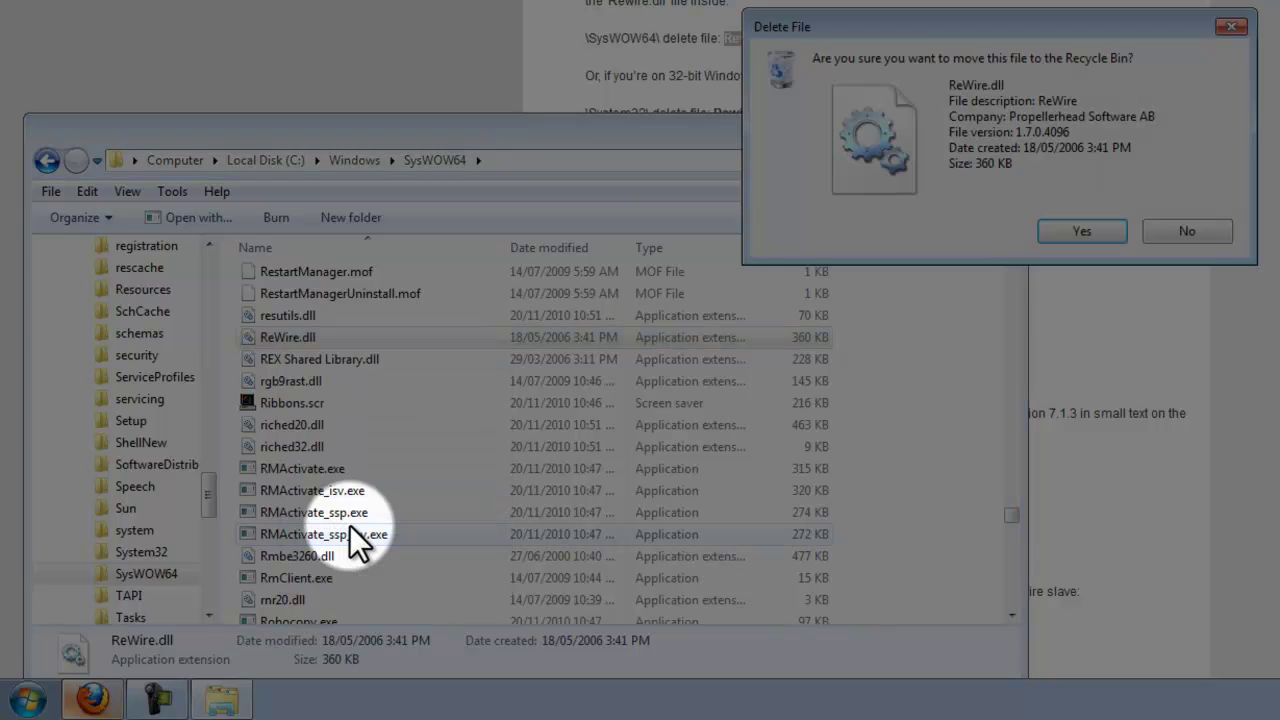
pyautogui.press('Return')
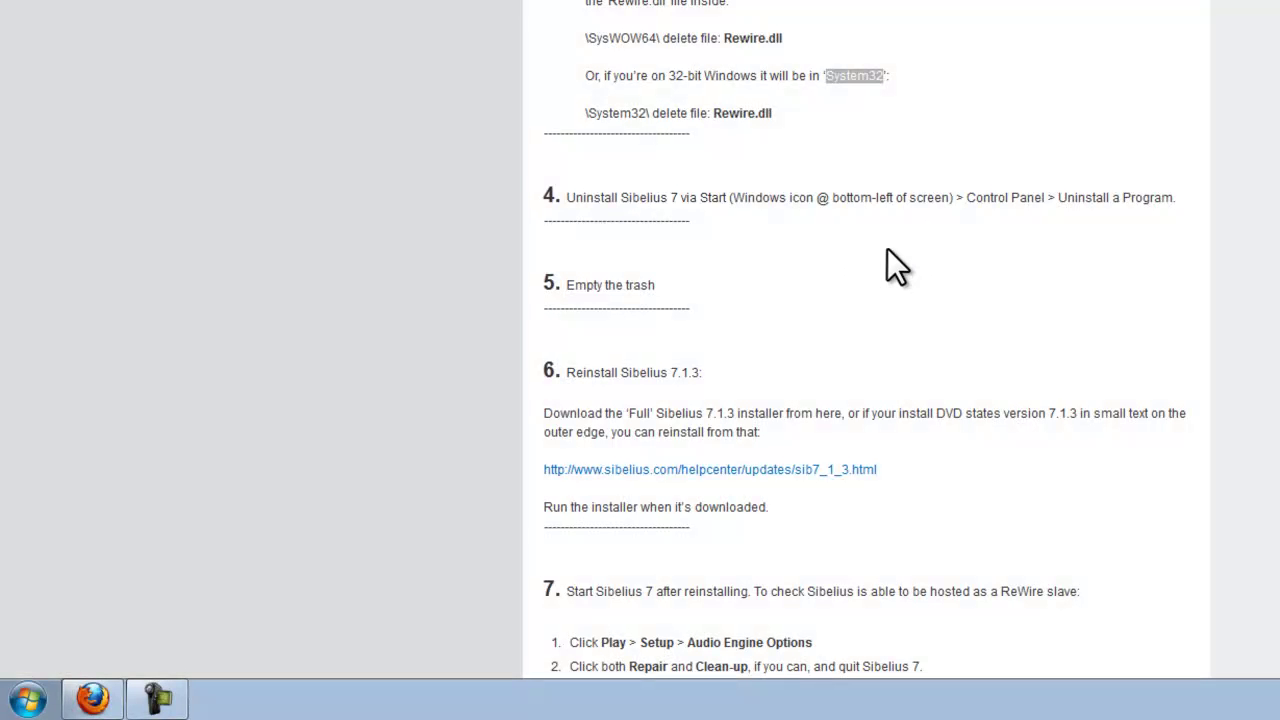
pyautogui.moveTo(543, 192); pyautogui.dragTo(1248, 210)
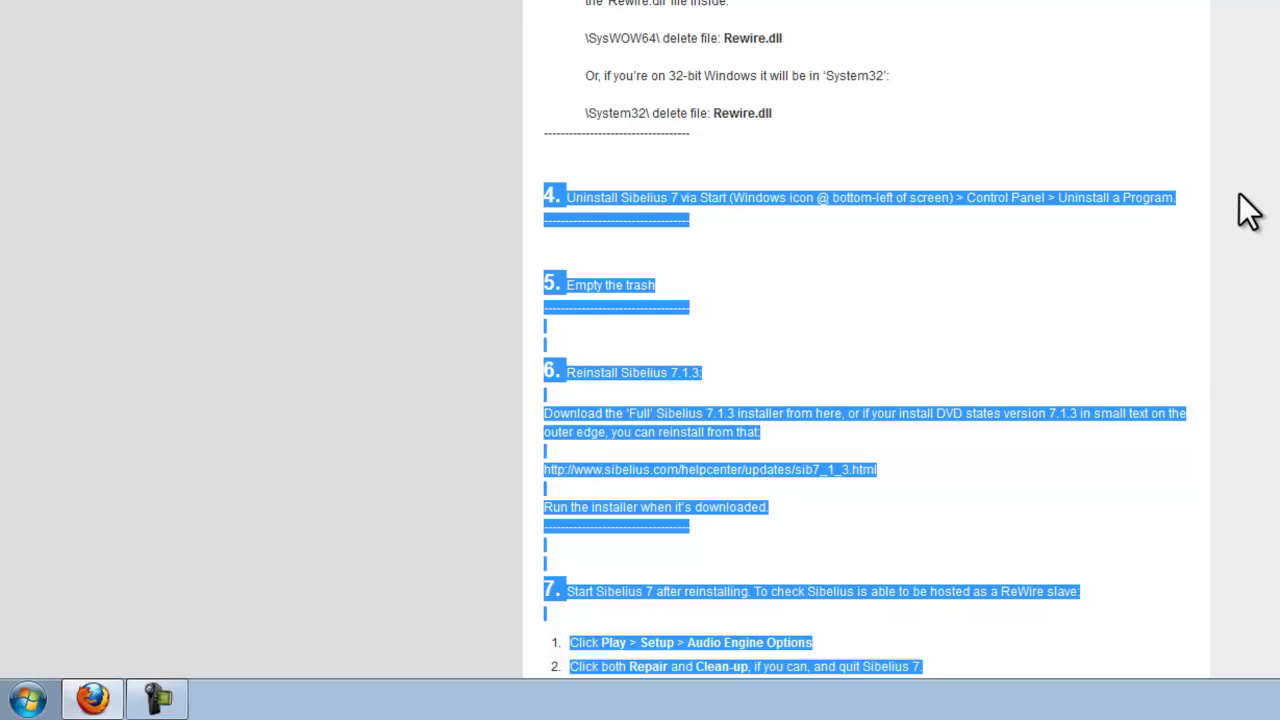
pyautogui.click(909, 238)
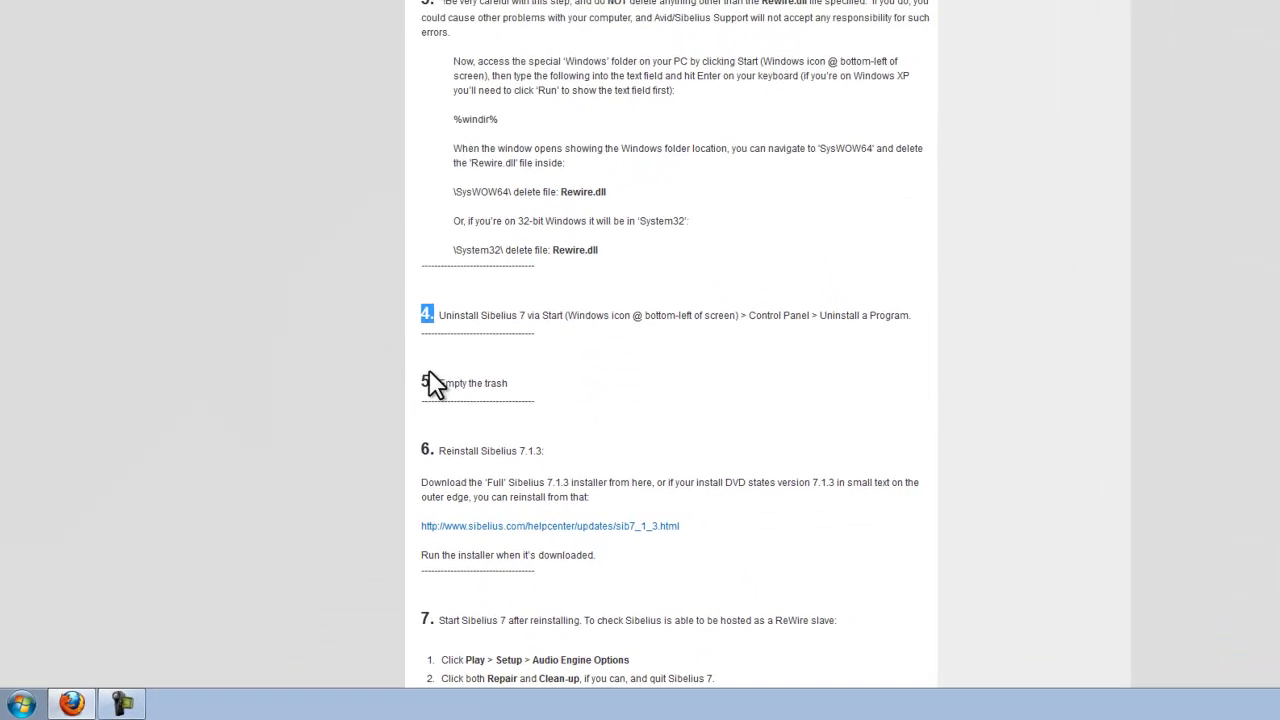
# Open Control Panel from the Start menu, then close it to return to the Avid article.
pyautogui.click(22, 703)
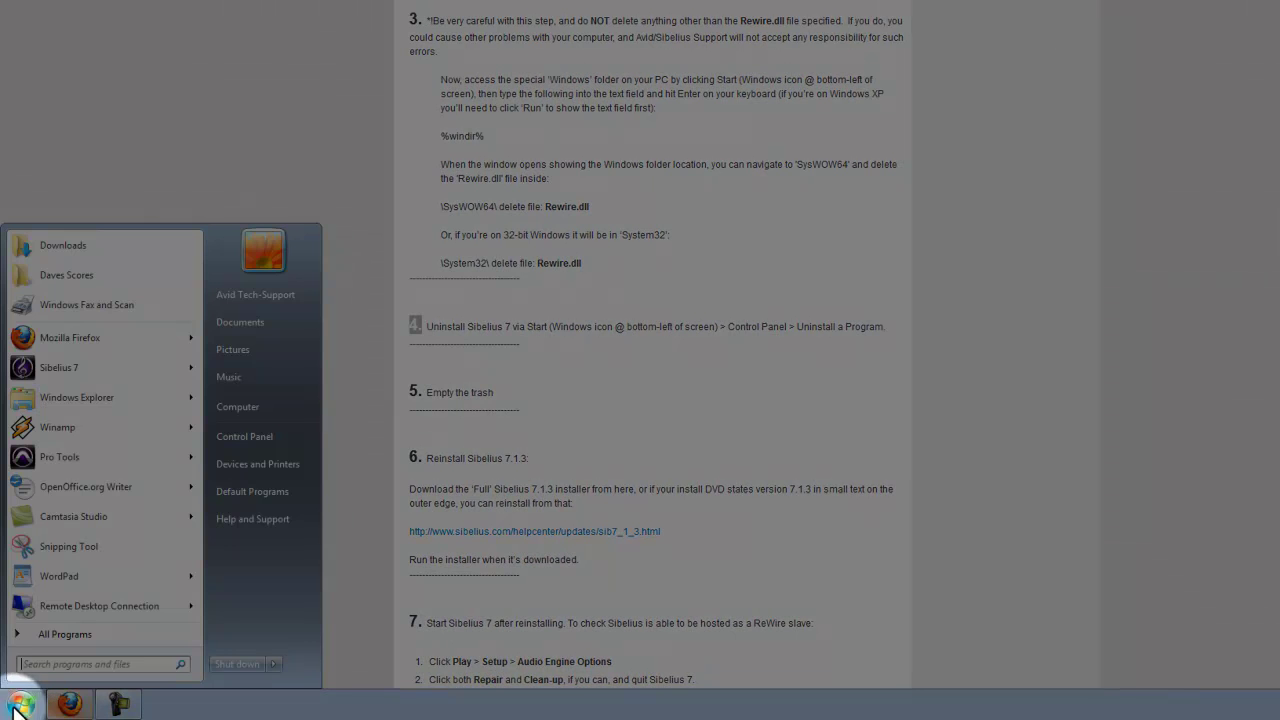
pyautogui.click(244, 437)
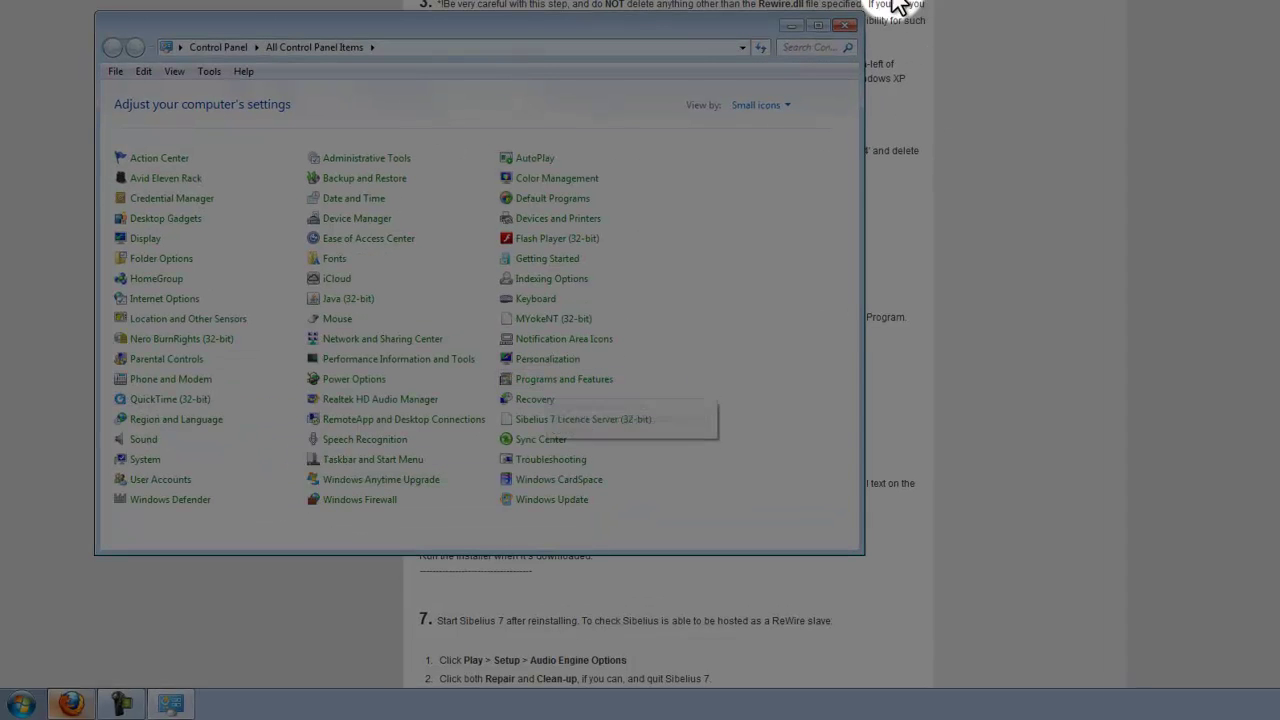
pyautogui.click(845, 24)
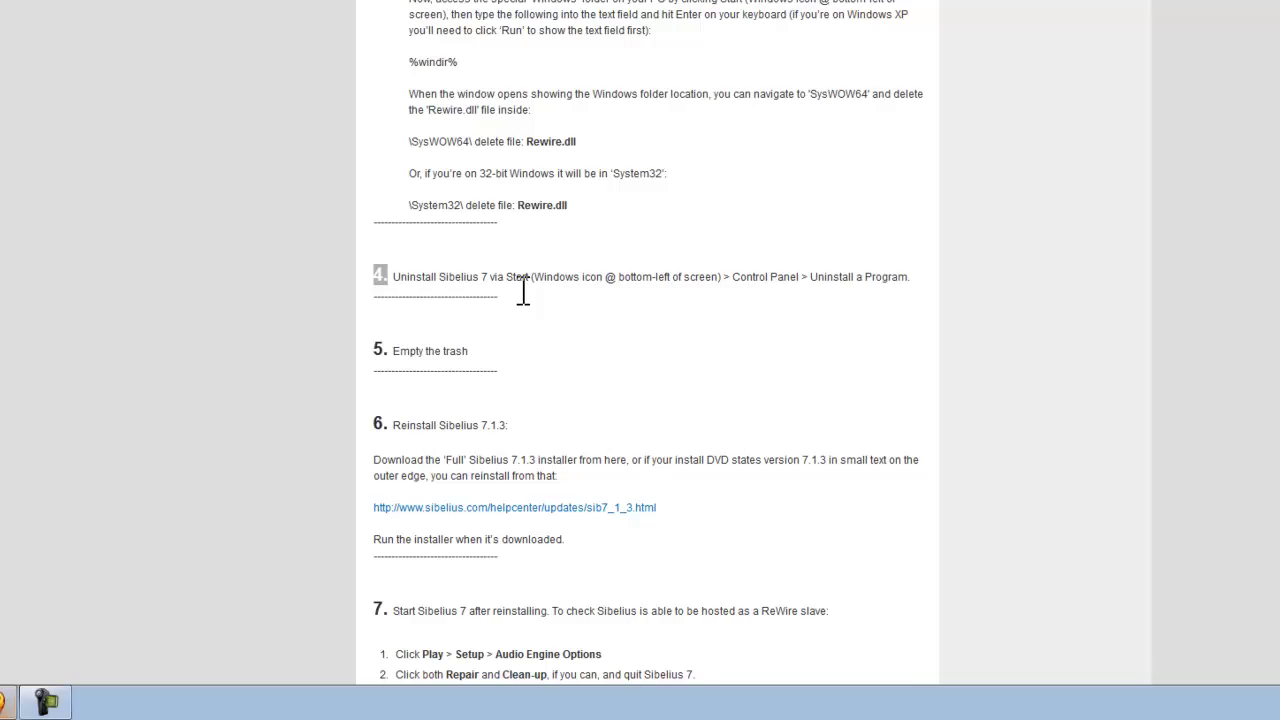
# Highlight steps 5 through 7 in the article, including the 'Reinstall Sibelius 7.1.3' heading.
pyautogui.moveTo(402, 370); pyautogui.dragTo(422, 370)
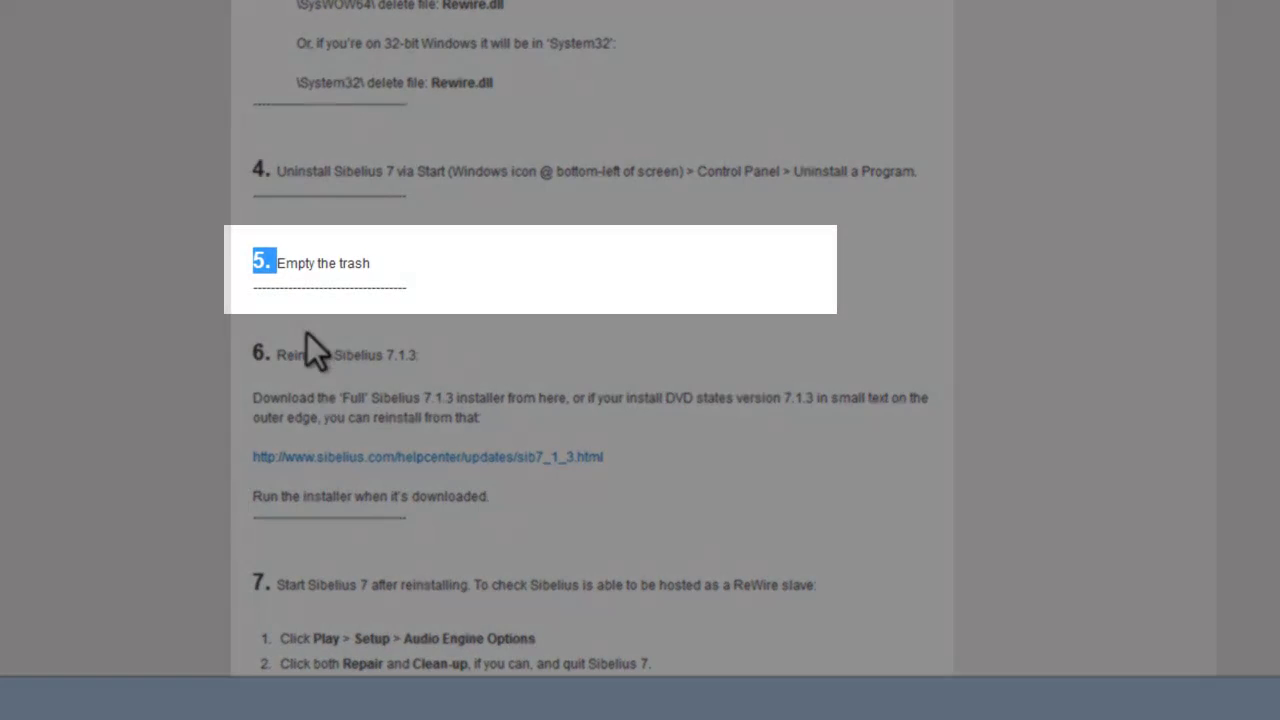
pyautogui.click(307, 334)
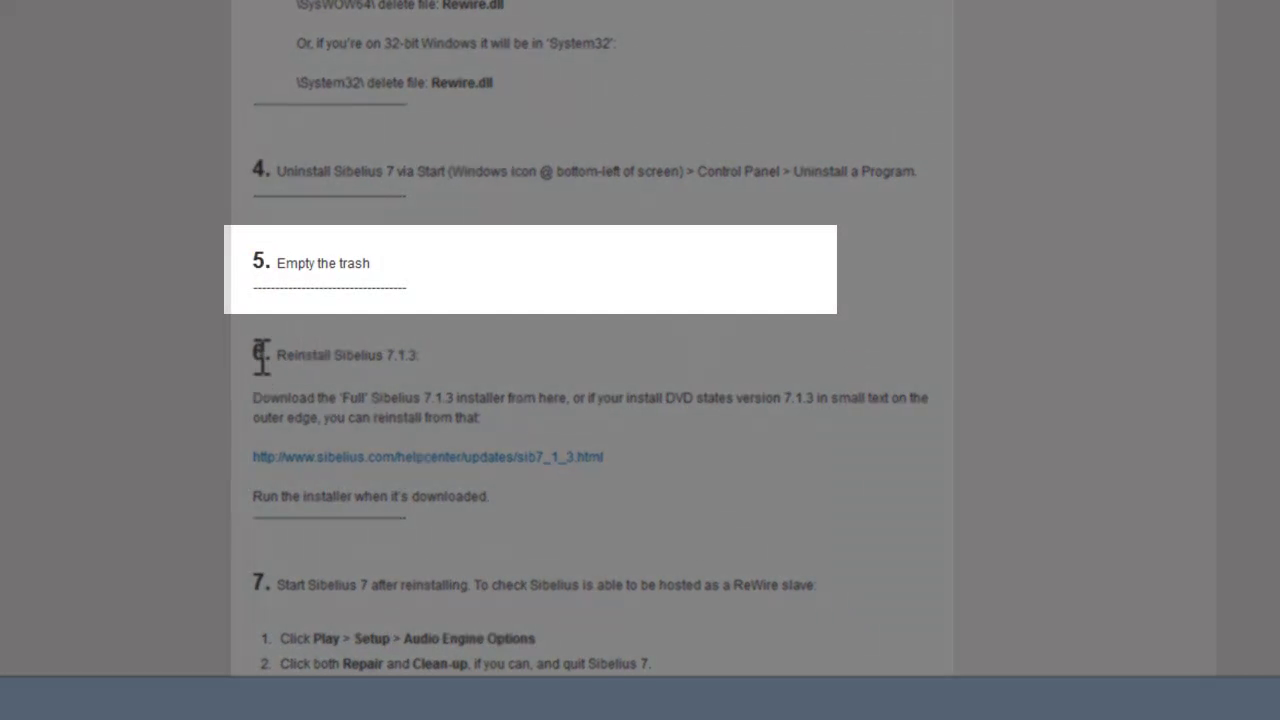
pyautogui.click(297, 352)
pyautogui.click(230, 397)
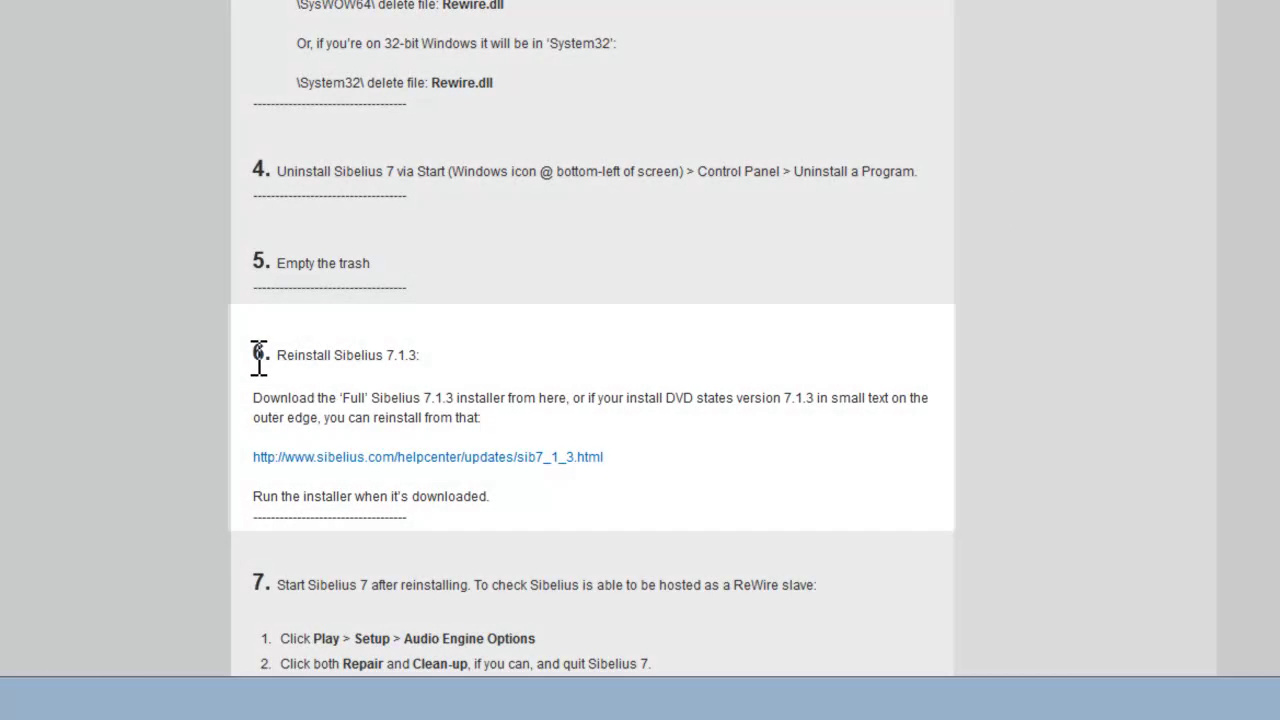
pyautogui.moveTo(257, 352); pyautogui.dragTo(451, 355)
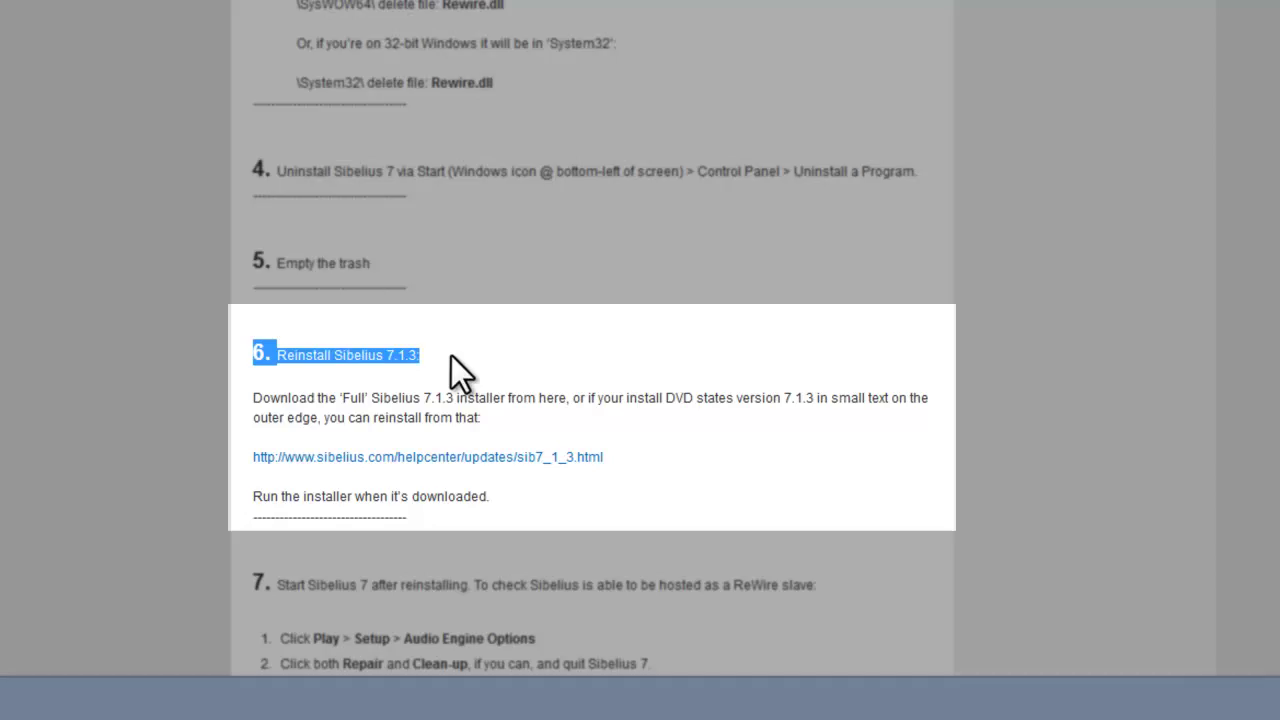
pyautogui.click(485, 372)
pyautogui.scroll(-4, 449, 429)
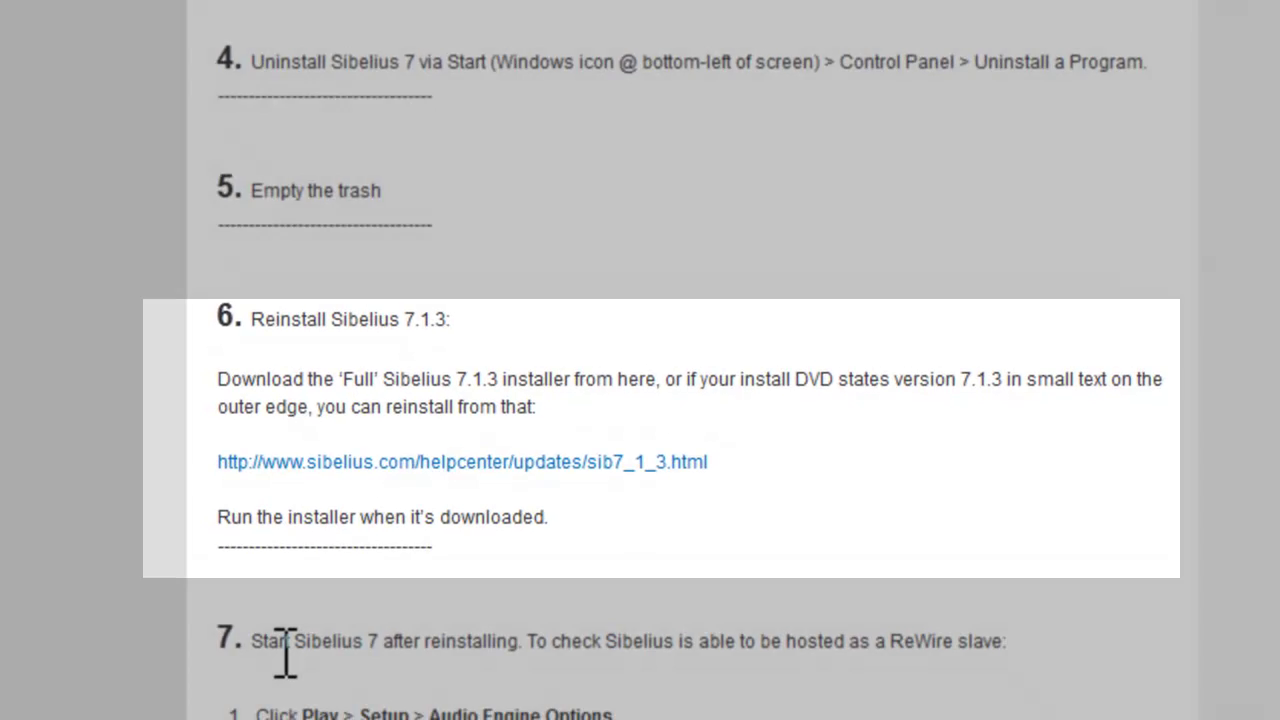
pyautogui.moveTo(222, 651); pyautogui.dragTo(256, 652)
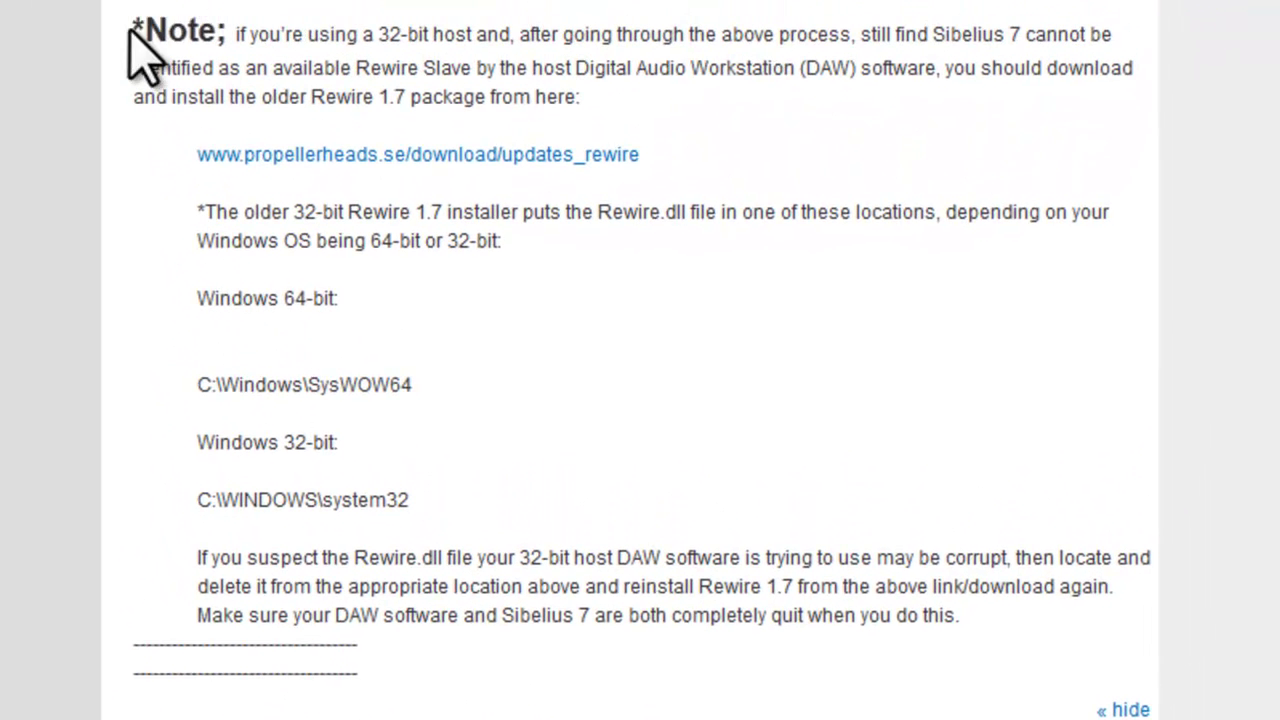
pyautogui.moveTo(138, 45); pyautogui.dragTo(230, 47)
pyautogui.click(143, 63)
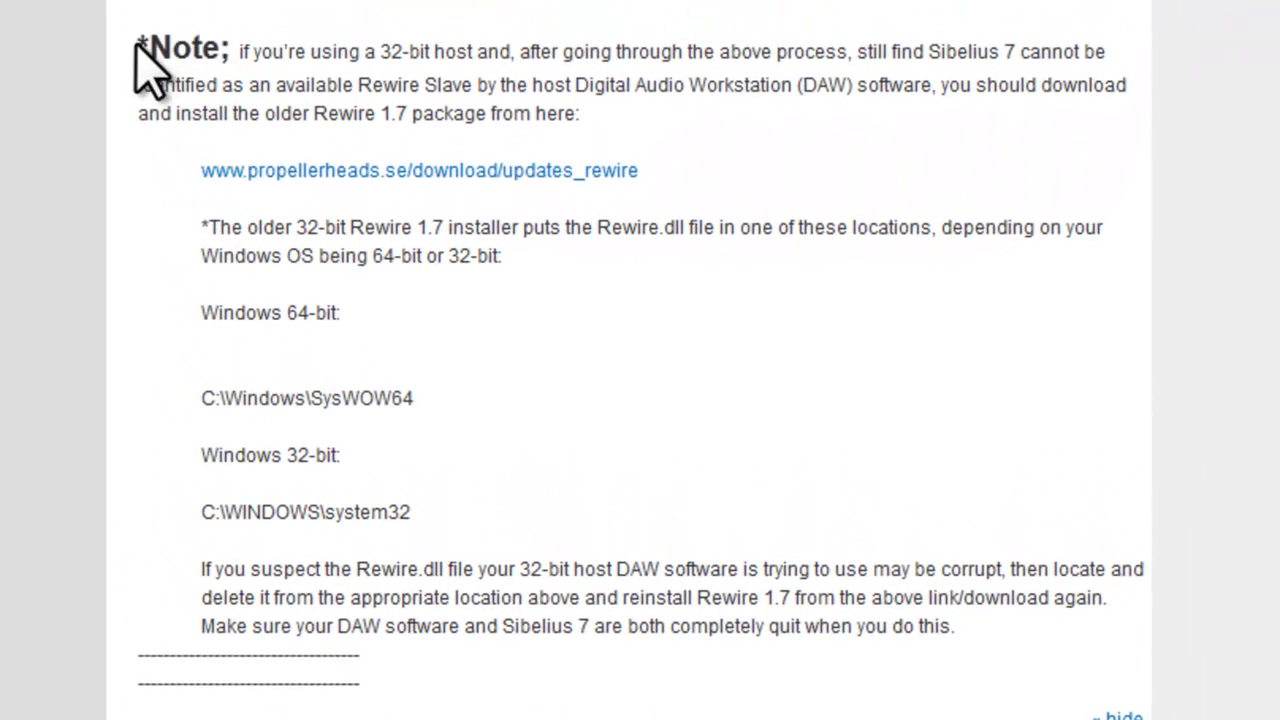
pyautogui.moveTo(139, 45); pyautogui.dragTo(231, 47)
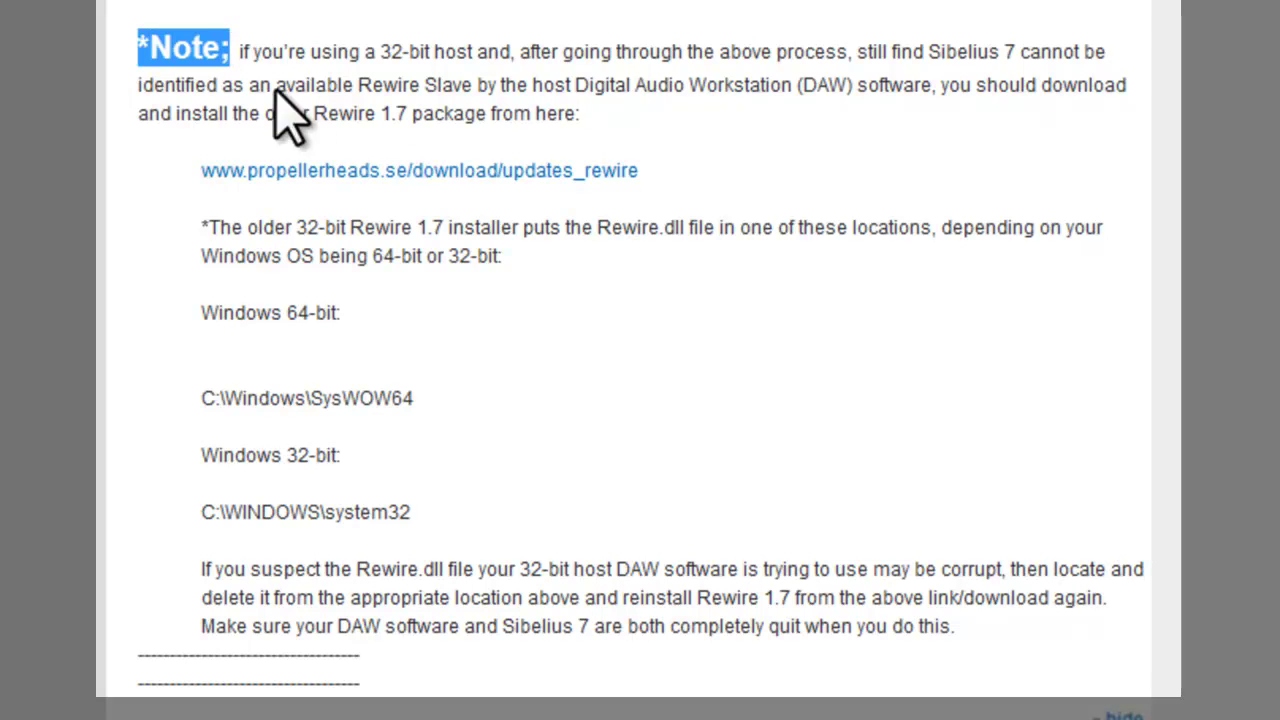
pyautogui.click(445, 112)
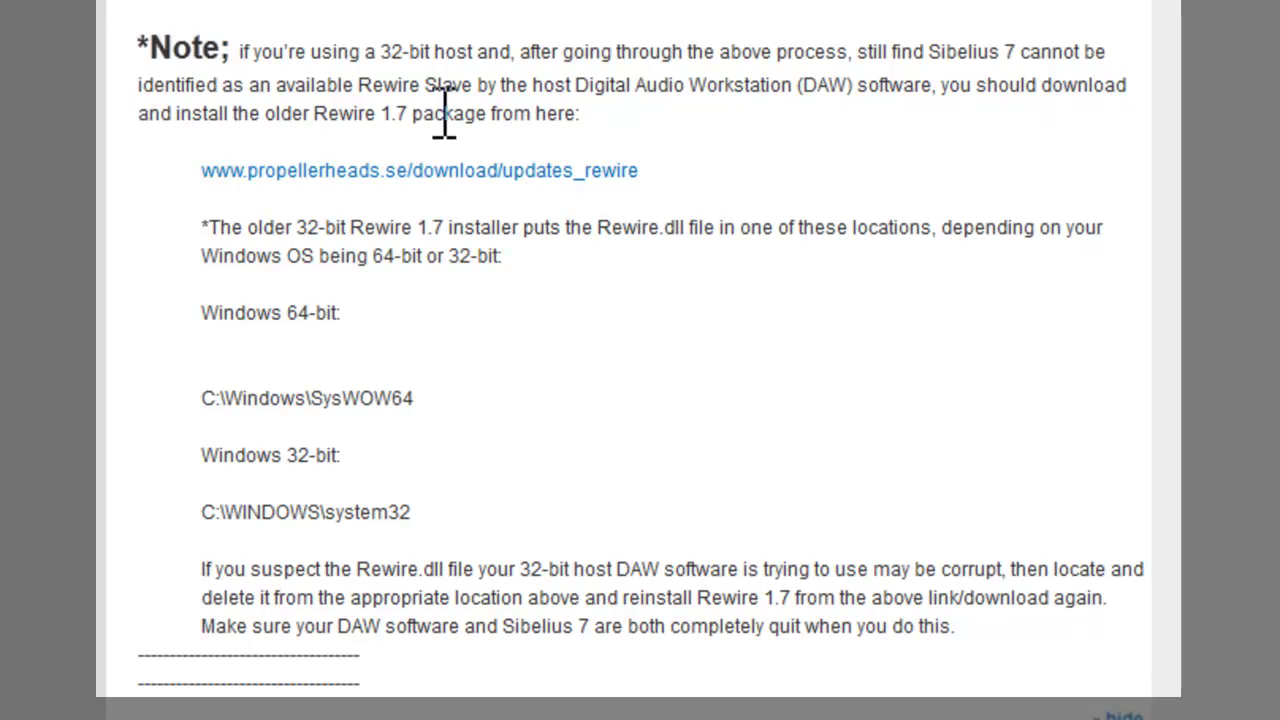
pyautogui.moveTo(314, 113); pyautogui.dragTo(414, 114)
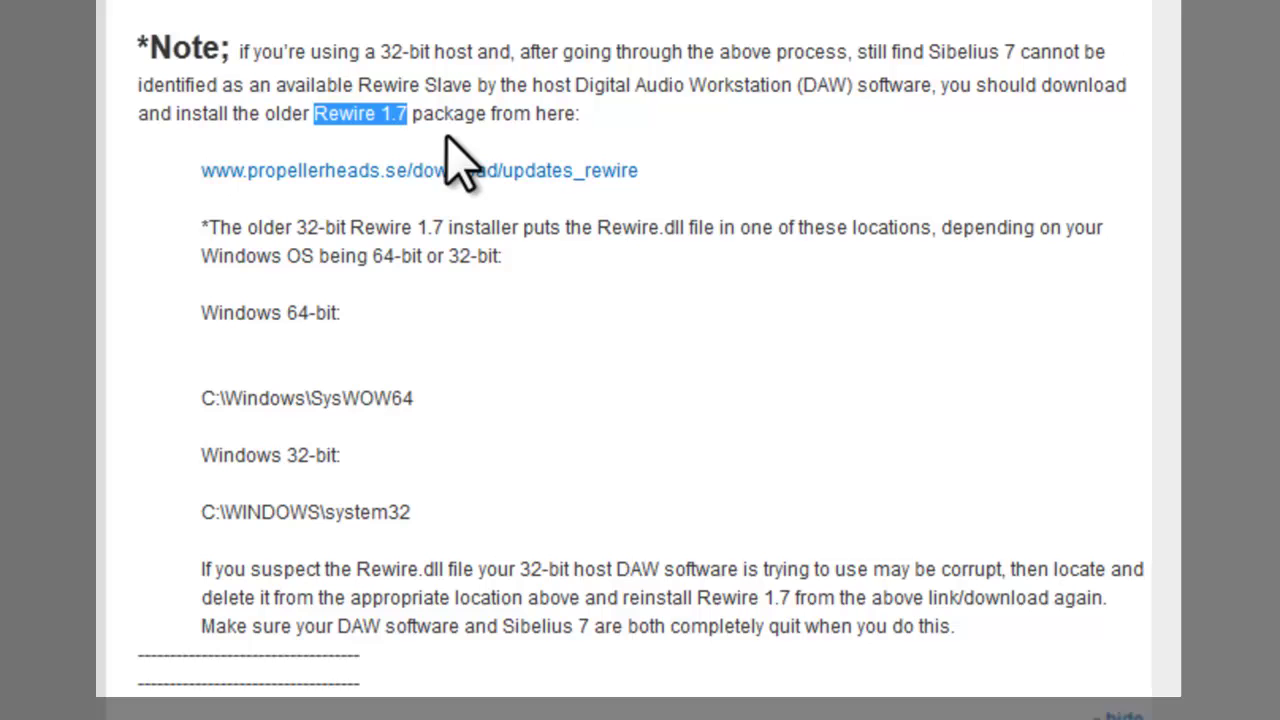
pyautogui.click(410, 210)
pyautogui.tripleClick(343, 122)
pyautogui.click(632, 128)
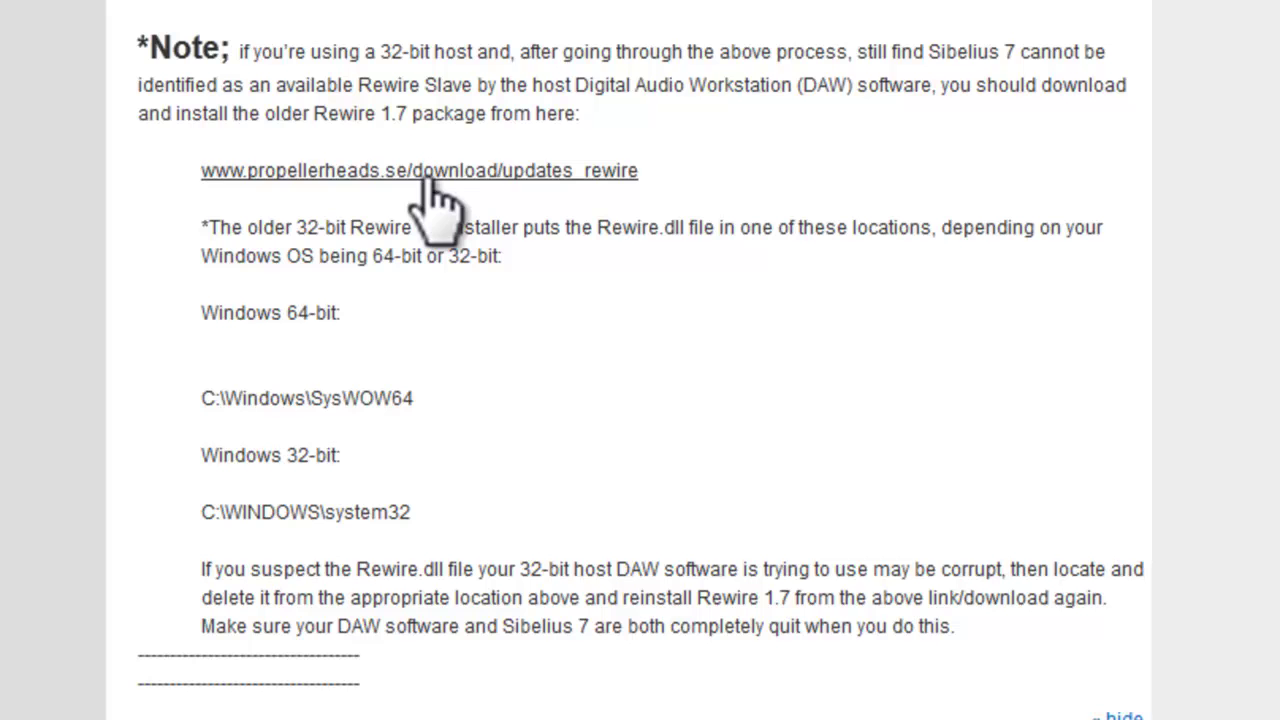
pyautogui.tripleClick(290, 228)
pyautogui.click(375, 262)
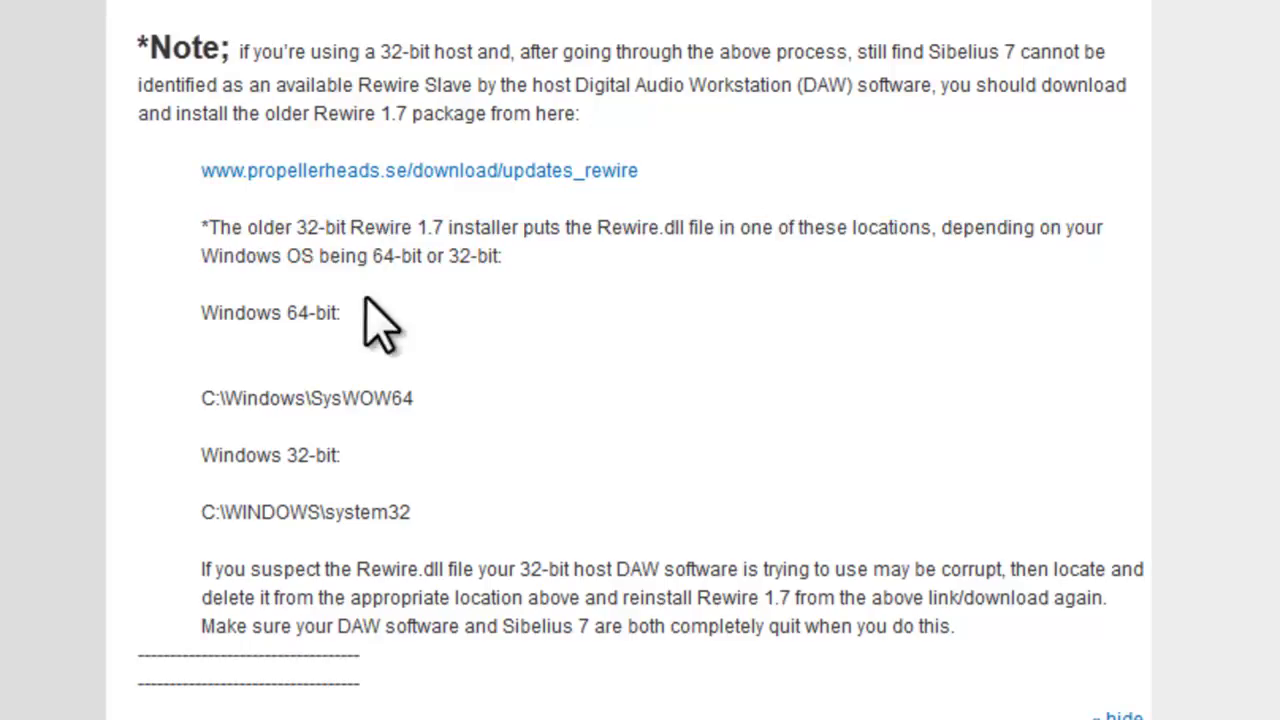